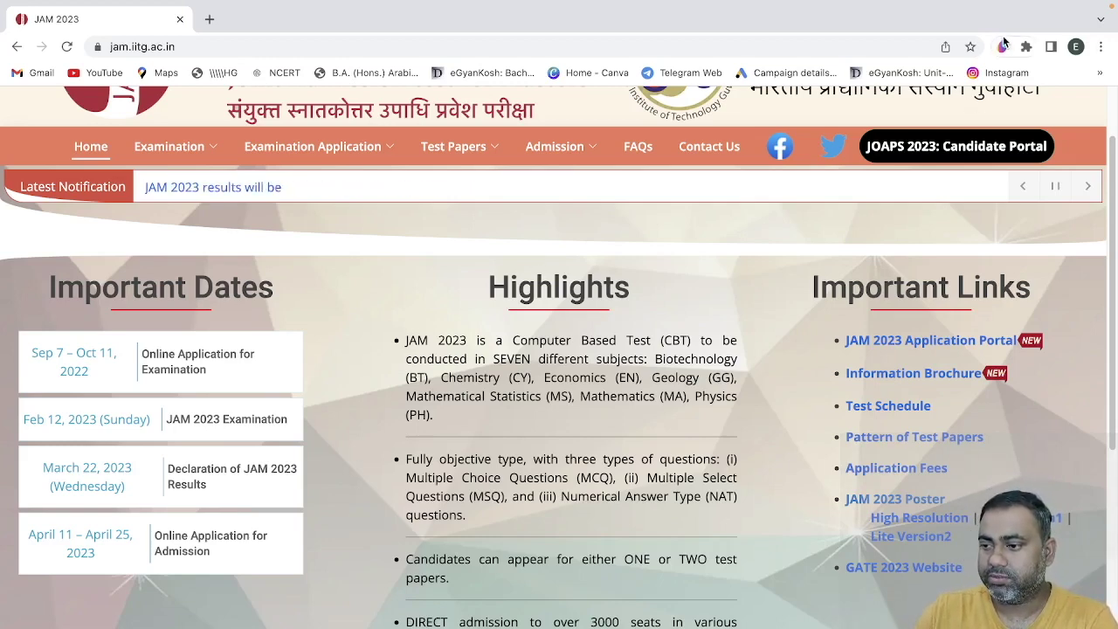
# - Mark the Oct 11 deadline, Feb 12, 2023 exam date and March 22 results date in red
pyautogui.click(1002, 46)
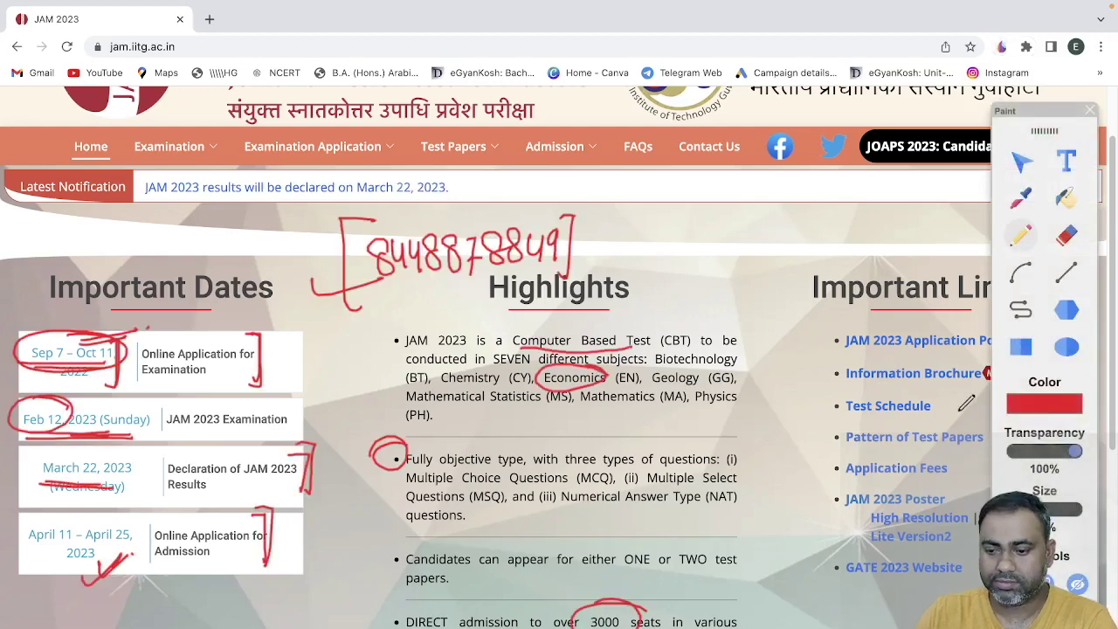
pyautogui.click(1013, 583)
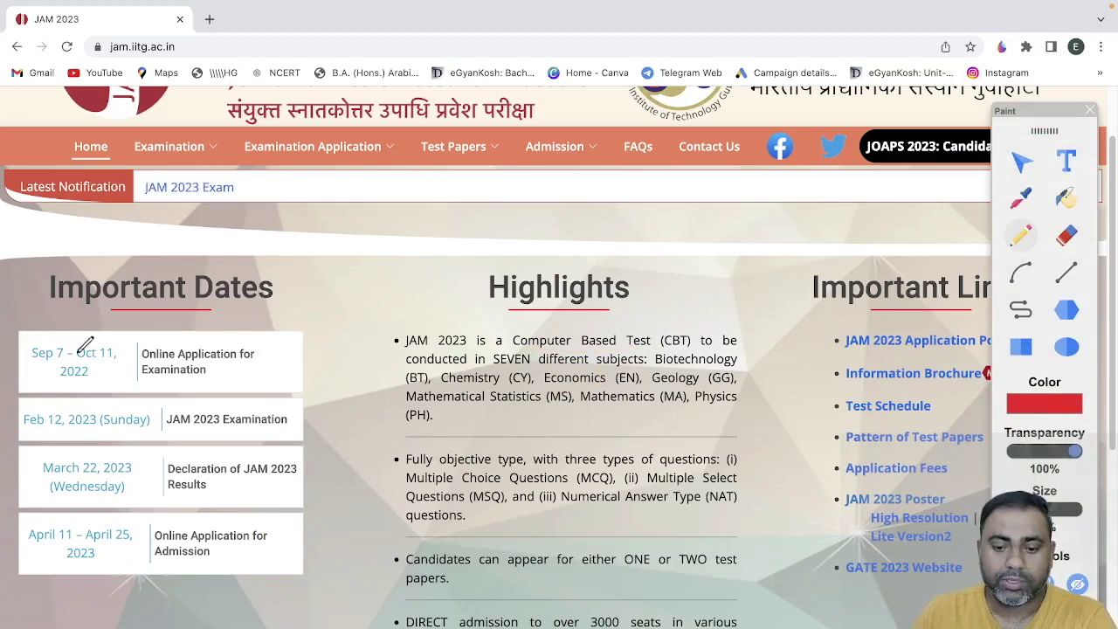
pyautogui.moveTo(110, 337); pyautogui.dragTo(138, 368)
pyautogui.moveTo(40, 436); pyautogui.dragTo(138, 436)
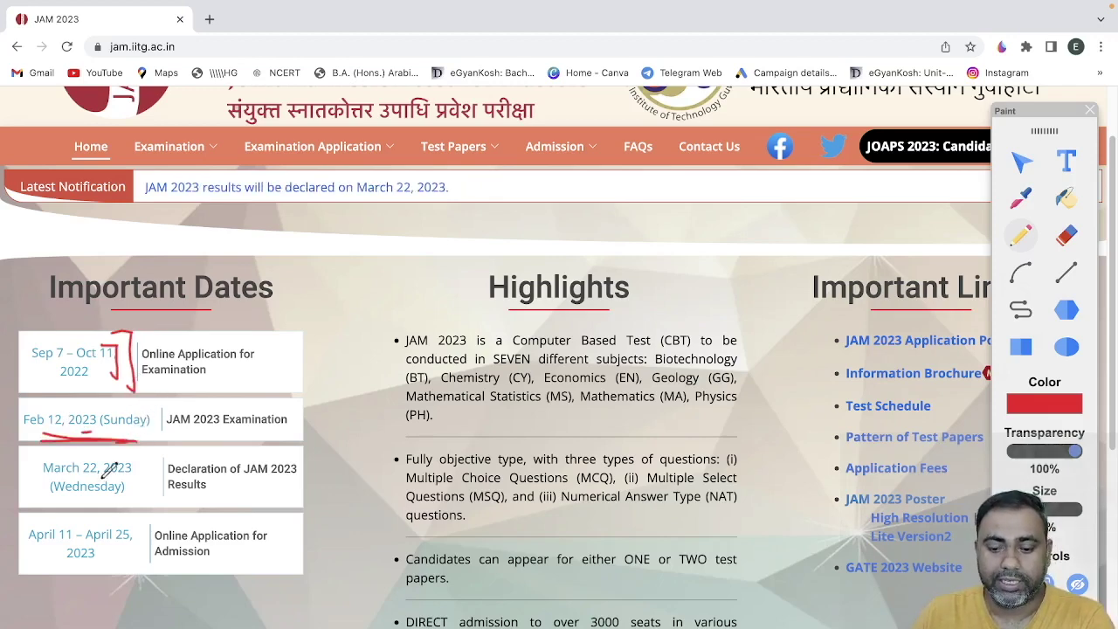
pyautogui.moveTo(159, 498); pyautogui.dragTo(92, 502)
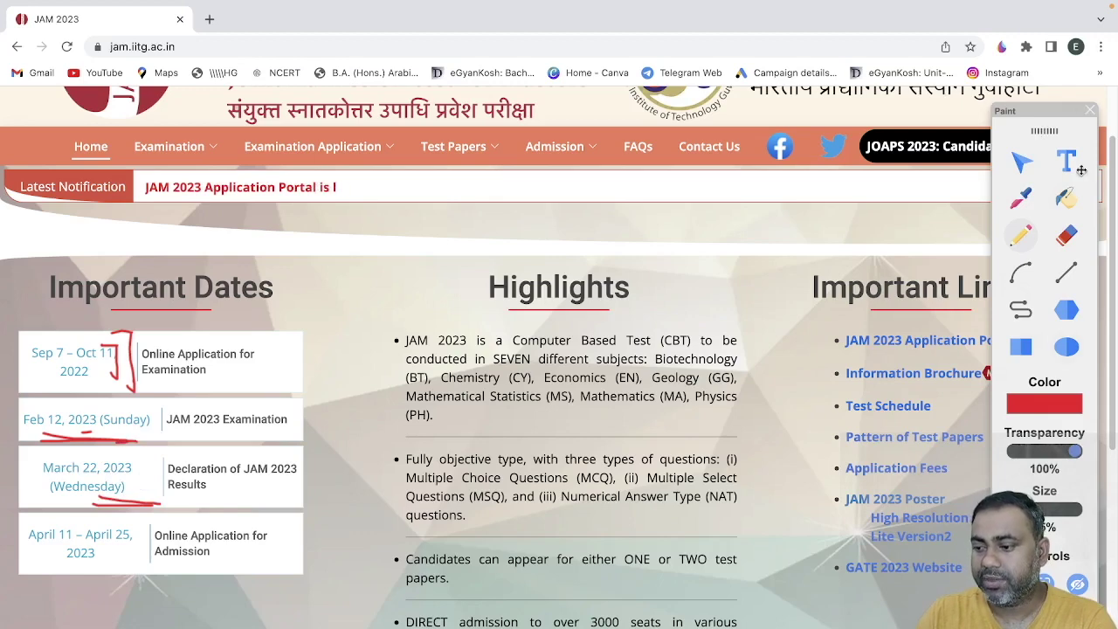
# - Erase the red marks, hide the drawing tools and open the JOAPS 2023 candidate portal
pyautogui.click(1088, 112)
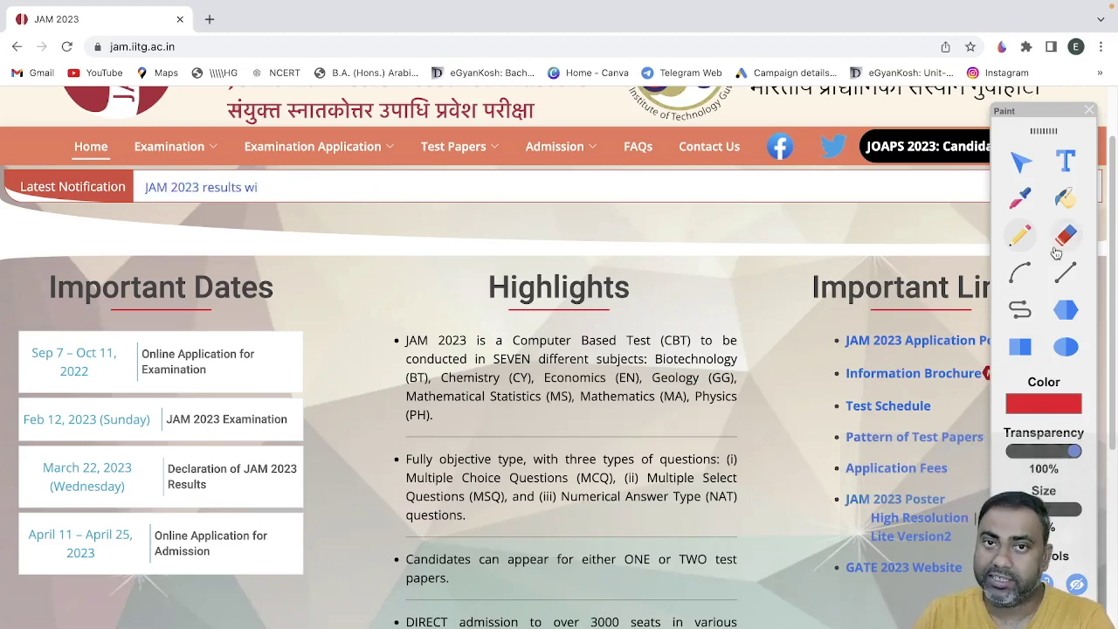
pyautogui.click(1088, 111)
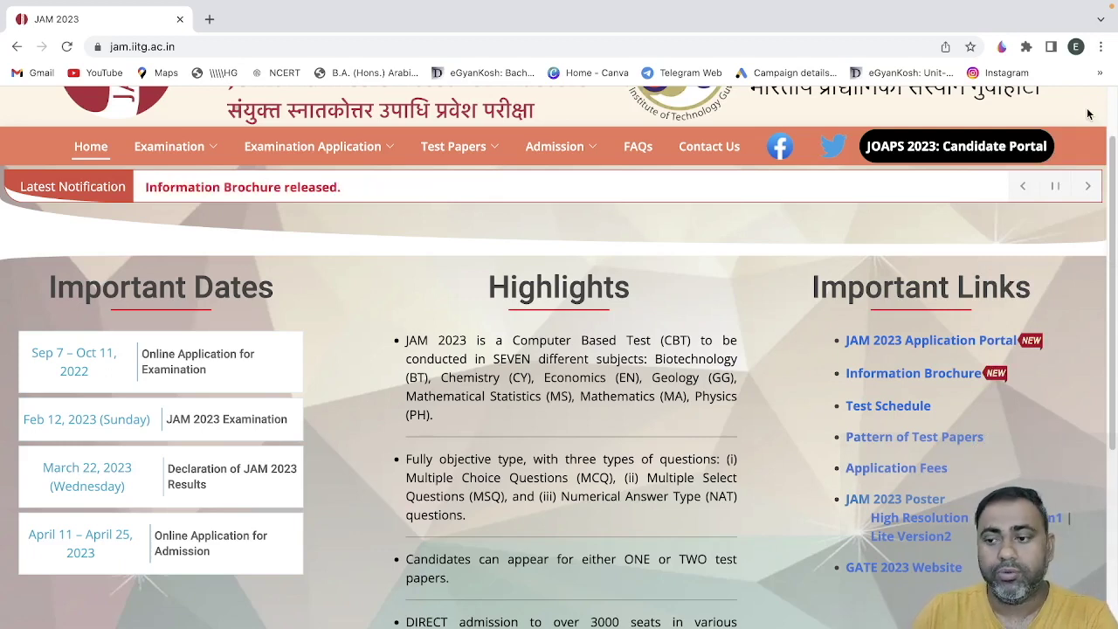
pyautogui.click(969, 145)
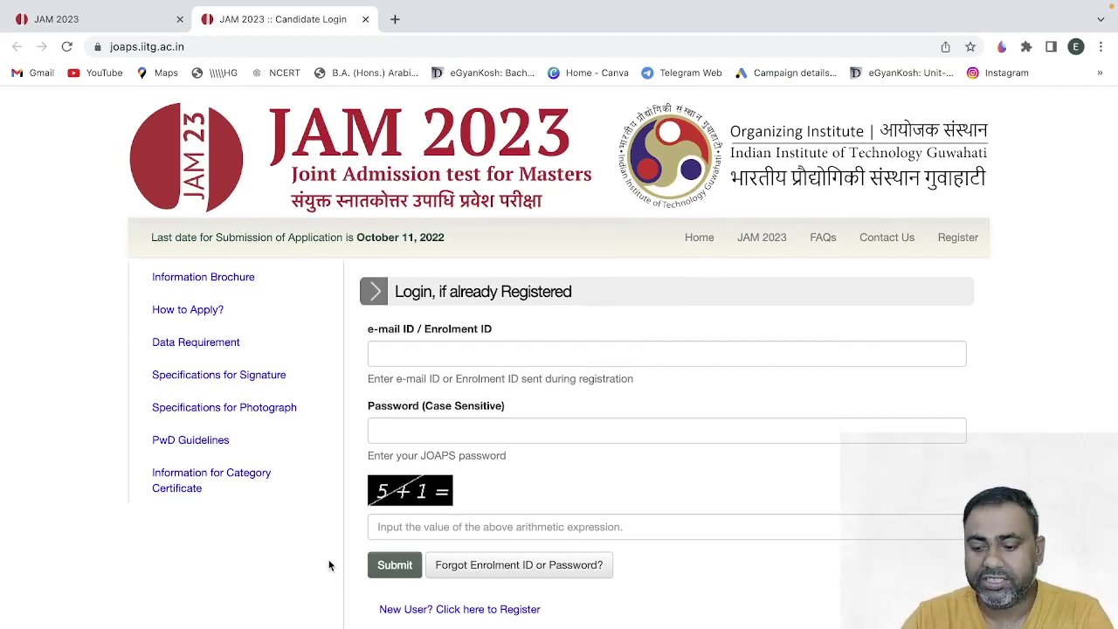
# - Open the new-candidate registration form and mark the First, Middle and Surname fields in red
pyautogui.click(462, 617)
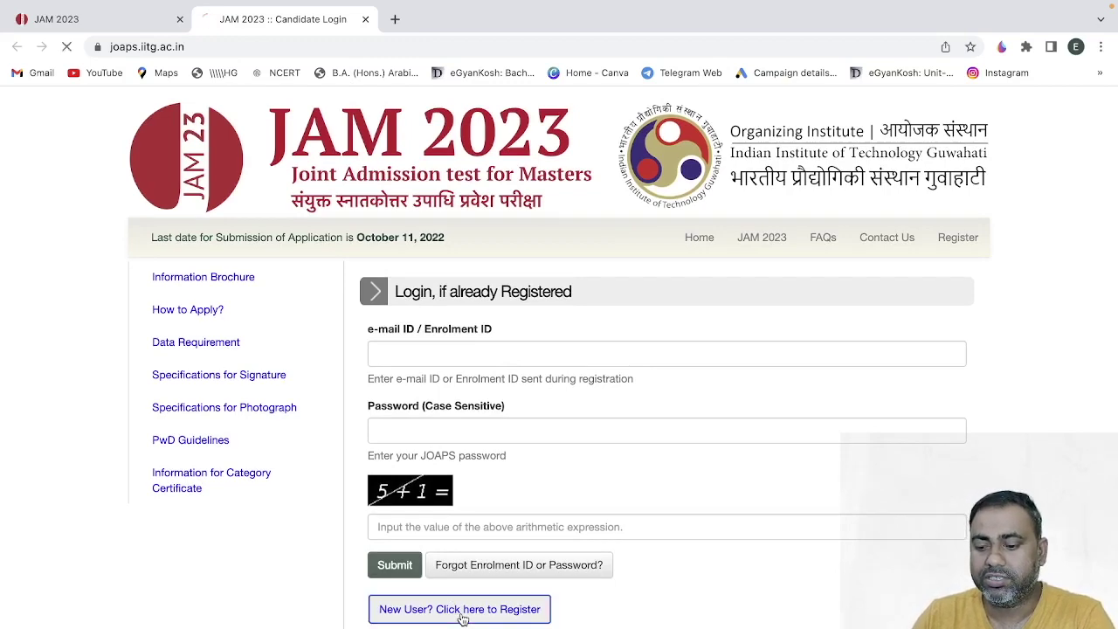
pyautogui.scroll(-3, 266, 529)
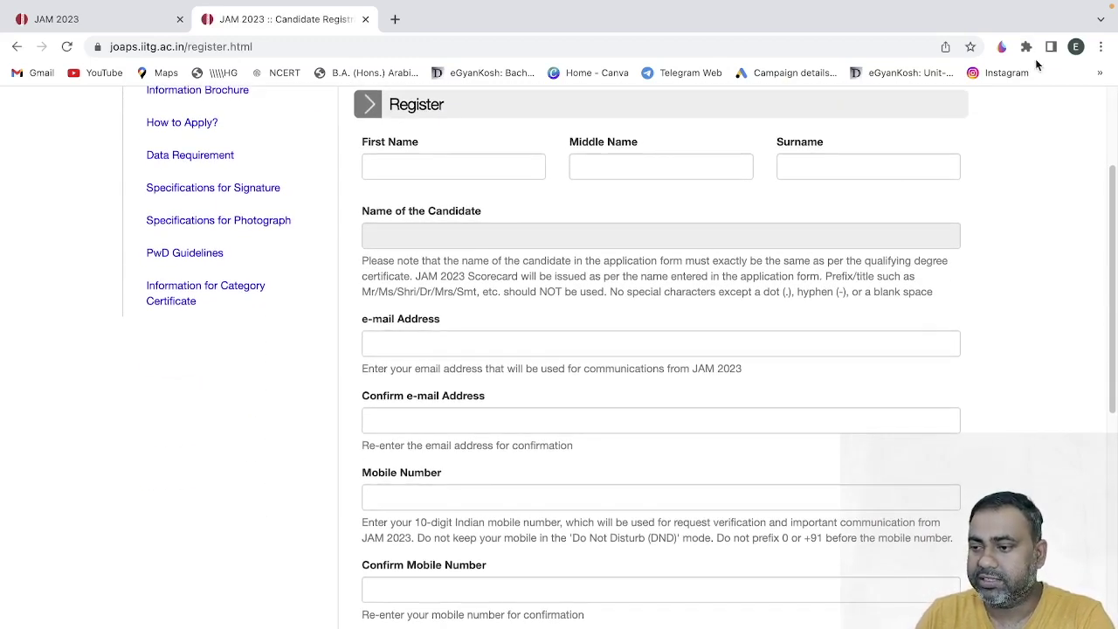
pyautogui.click(1001, 46)
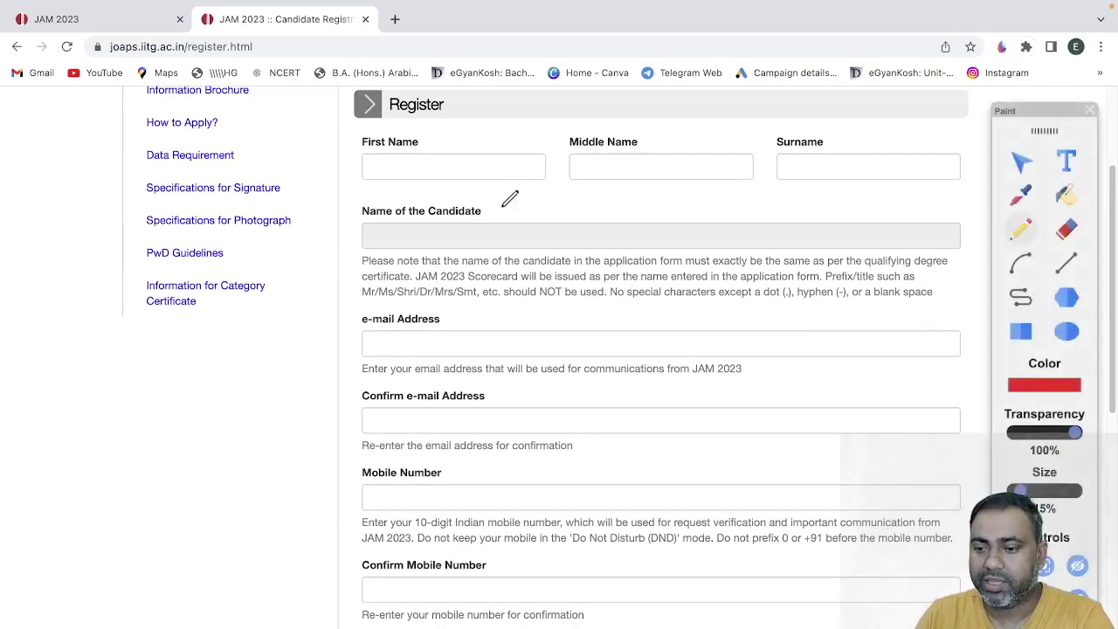
pyautogui.moveTo(436, 131); pyautogui.dragTo(422, 120)
pyautogui.moveTo(580, 171); pyautogui.dragTo(657, 171)
pyautogui.moveTo(767, 180)
pyautogui.mouseDown()
pyautogui.moveTo(828, 186)
pyautogui.moveTo(842, 208)
pyautogui.mouseUp()
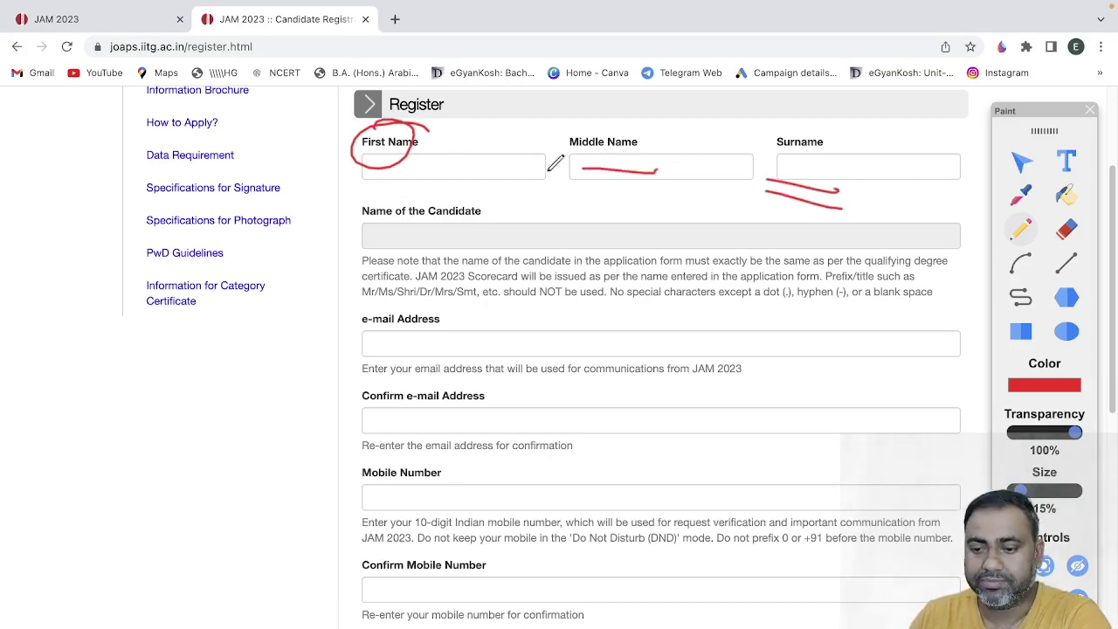
pyautogui.moveTo(494, 195)
pyautogui.mouseDown()
pyautogui.moveTo(528, 253)
pyautogui.moveTo(601, 238)
pyautogui.moveTo(554, 212)
pyautogui.moveTo(595, 204)
pyautogui.mouseUp()
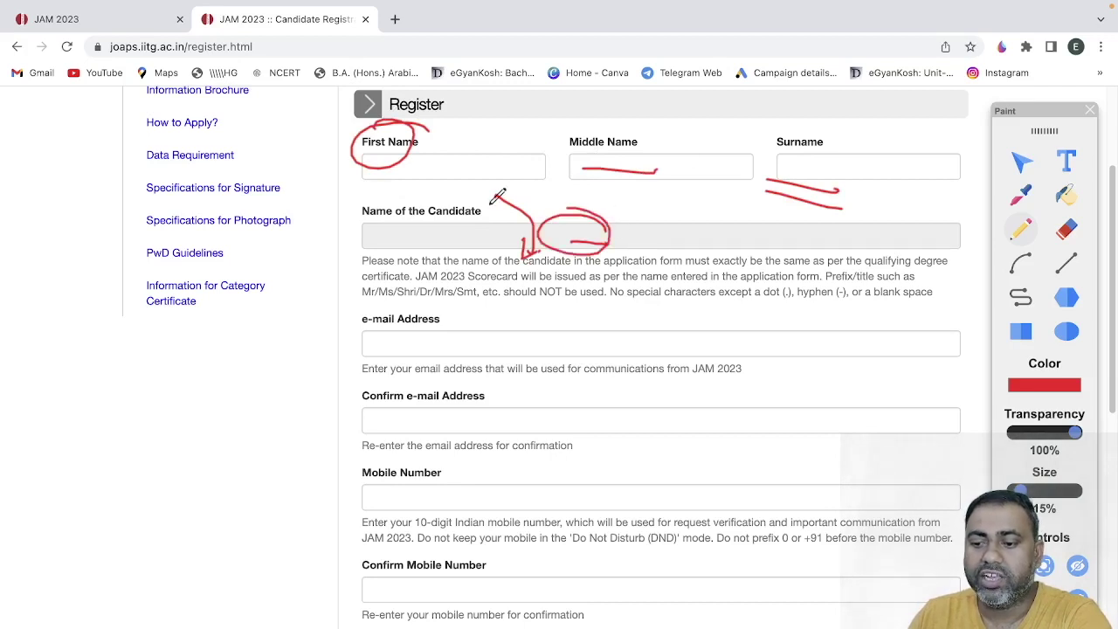
# - Draw red arrows at the candidate name, e-mail Address and Confirm e-mail fields
pyautogui.moveTo(354, 172)
pyautogui.mouseDown()
pyautogui.moveTo(417, 171)
pyautogui.moveTo(354, 181)
pyautogui.mouseUp()
pyautogui.moveTo(334, 192)
pyautogui.mouseDown()
pyautogui.moveTo(305, 206)
pyautogui.moveTo(367, 229)
pyautogui.moveTo(332, 254)
pyautogui.mouseUp()
pyautogui.moveTo(337, 350); pyautogui.dragTo(398, 346)
pyautogui.moveTo(398, 347); pyautogui.dragTo(373, 353)
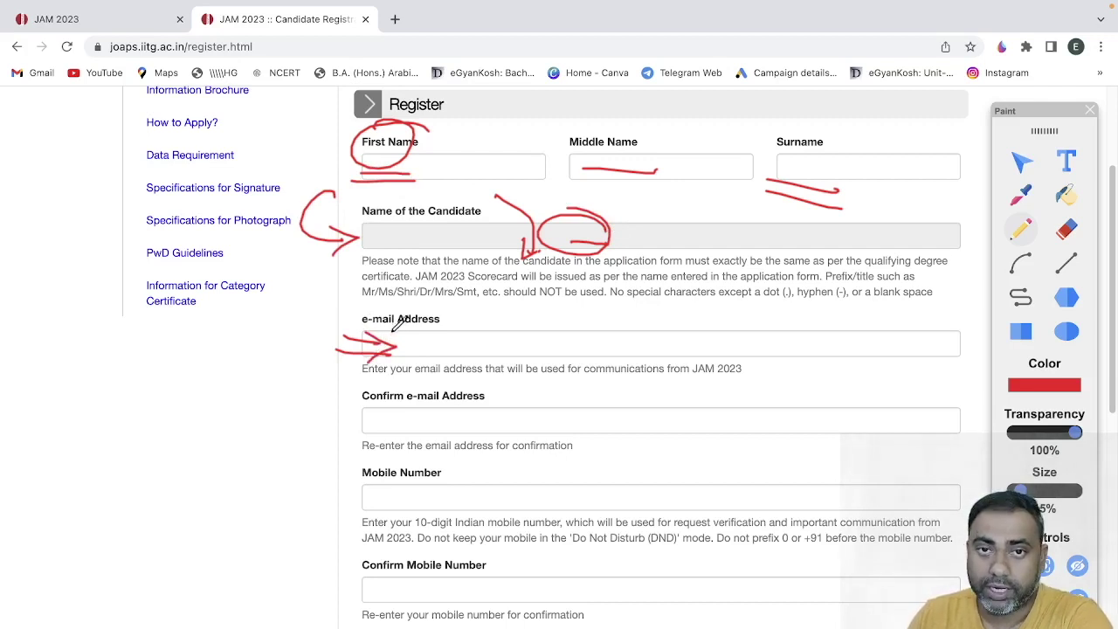
pyautogui.moveTo(447, 298)
pyautogui.mouseDown()
pyautogui.moveTo(456, 334)
pyautogui.moveTo(428, 293)
pyautogui.mouseUp()
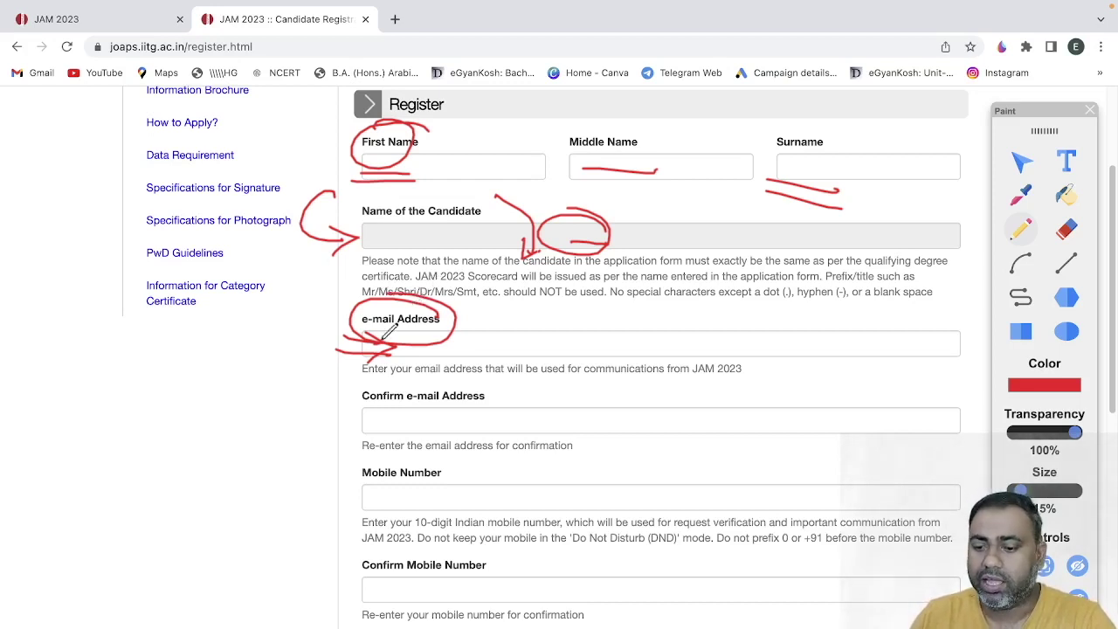
pyautogui.moveTo(338, 420)
pyautogui.mouseDown()
pyautogui.moveTo(367, 424)
pyautogui.moveTo(355, 434)
pyautogui.mouseUp()
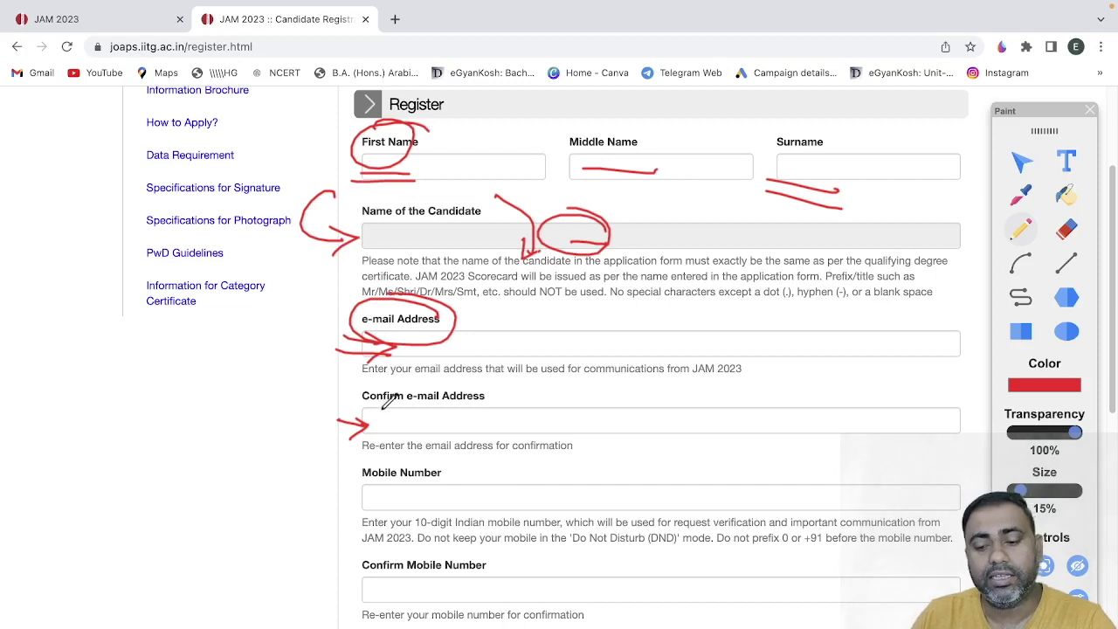
pyautogui.moveTo(367, 427); pyautogui.dragTo(399, 428)
# - Mark the Mobile Number and Confirm Mobile Number fields in red, then clear all drawings
pyautogui.moveTo(331, 499); pyautogui.dragTo(379, 497)
pyautogui.moveTo(379, 497); pyautogui.dragTo(360, 512)
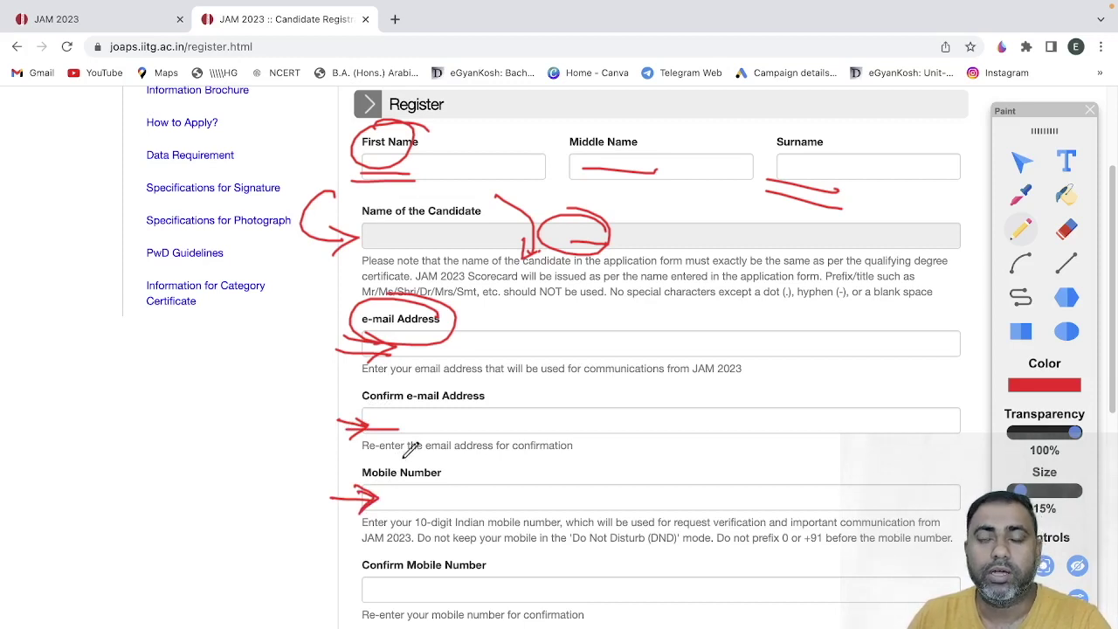
pyautogui.moveTo(447, 463)
pyautogui.mouseDown()
pyautogui.moveTo(362, 458)
pyautogui.moveTo(417, 454)
pyautogui.mouseUp()
pyautogui.moveTo(334, 563)
pyautogui.mouseDown()
pyautogui.moveTo(348, 599)
pyautogui.moveTo(371, 587)
pyautogui.mouseUp()
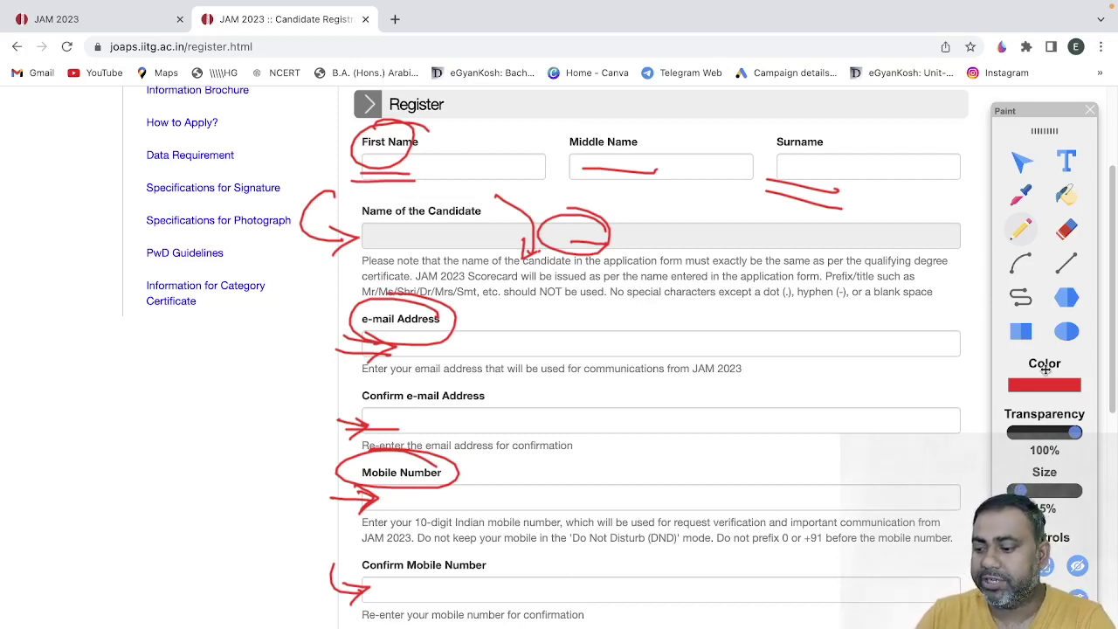
pyautogui.click(1013, 566)
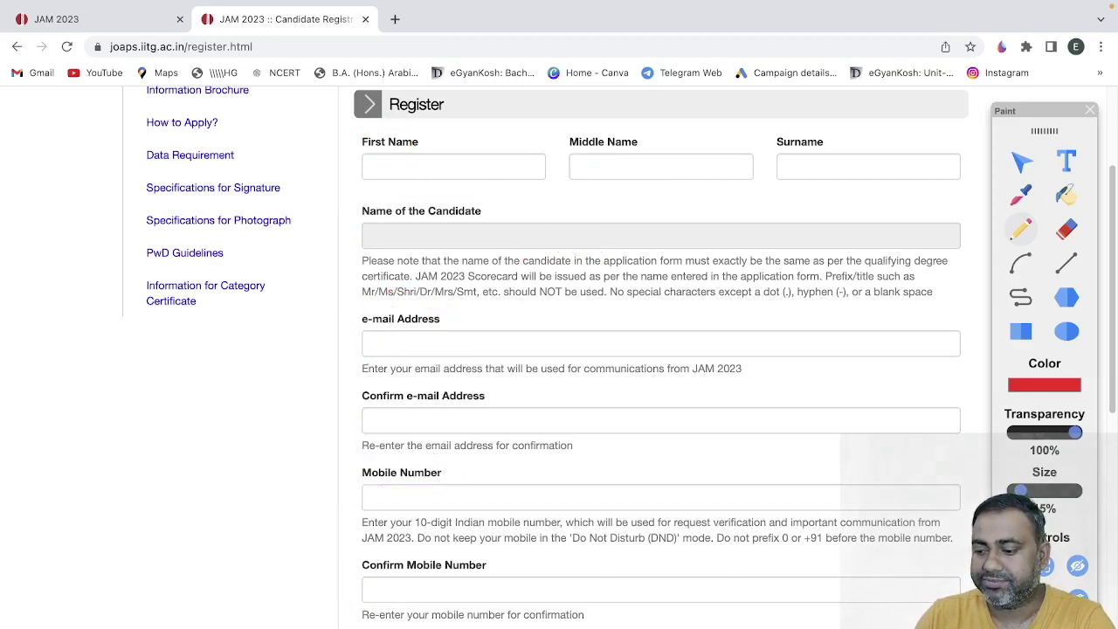
# - Scroll down the form and circle the 3 + 1 = captcha in red
pyautogui.scroll(-3, 738, 523)
pyautogui.scroll(-3, 738, 523)
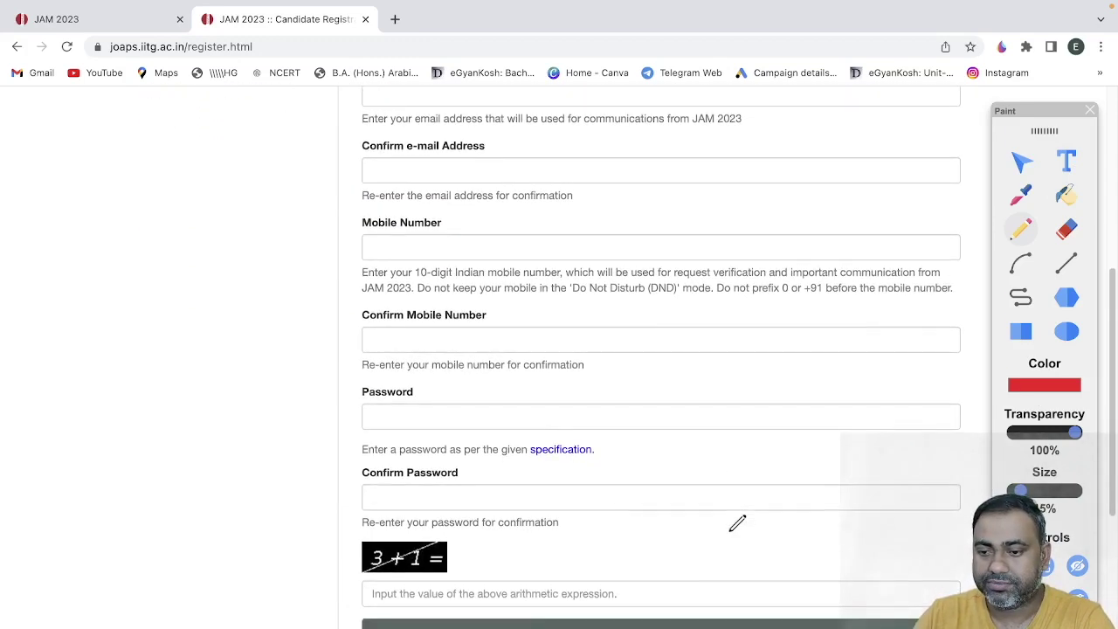
pyautogui.scroll(-5, 738, 523)
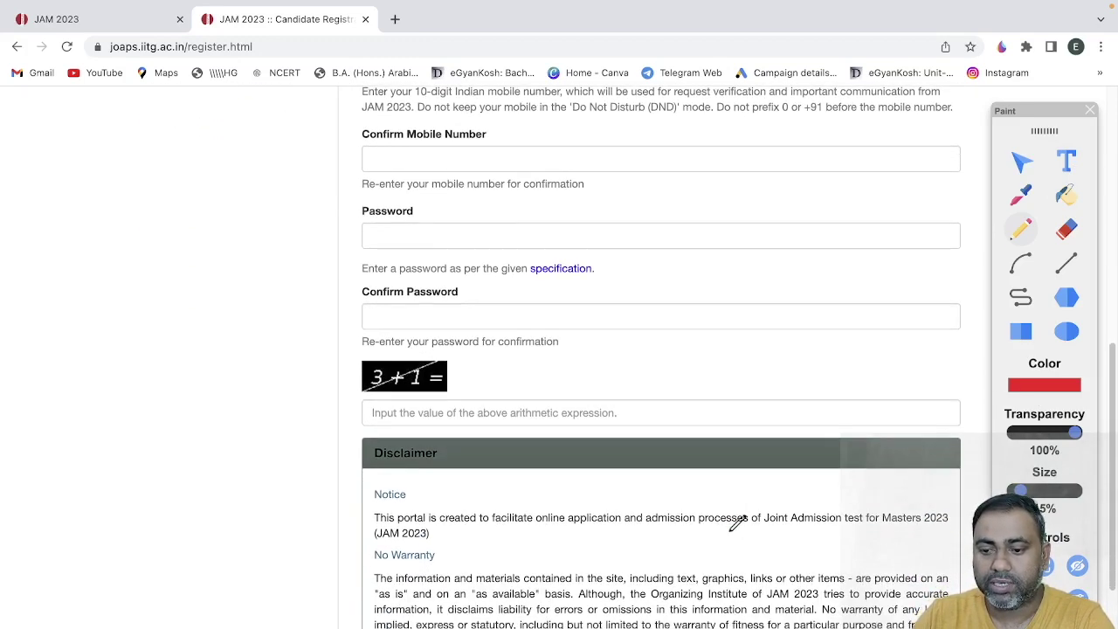
pyautogui.scroll(-1, 738, 523)
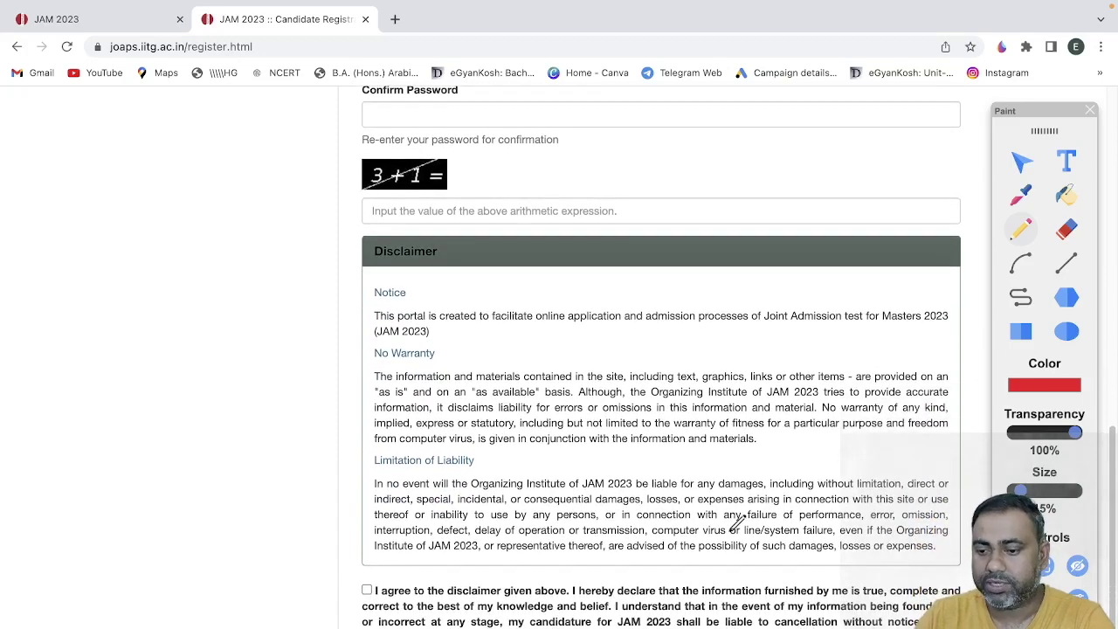
pyautogui.moveTo(422, 154)
pyautogui.mouseDown()
pyautogui.moveTo(455, 178)
pyautogui.moveTo(421, 143)
pyautogui.mouseUp()
pyautogui.moveTo(321, 222); pyautogui.dragTo(434, 236)
pyautogui.moveTo(347, 248); pyautogui.dragTo(436, 263)
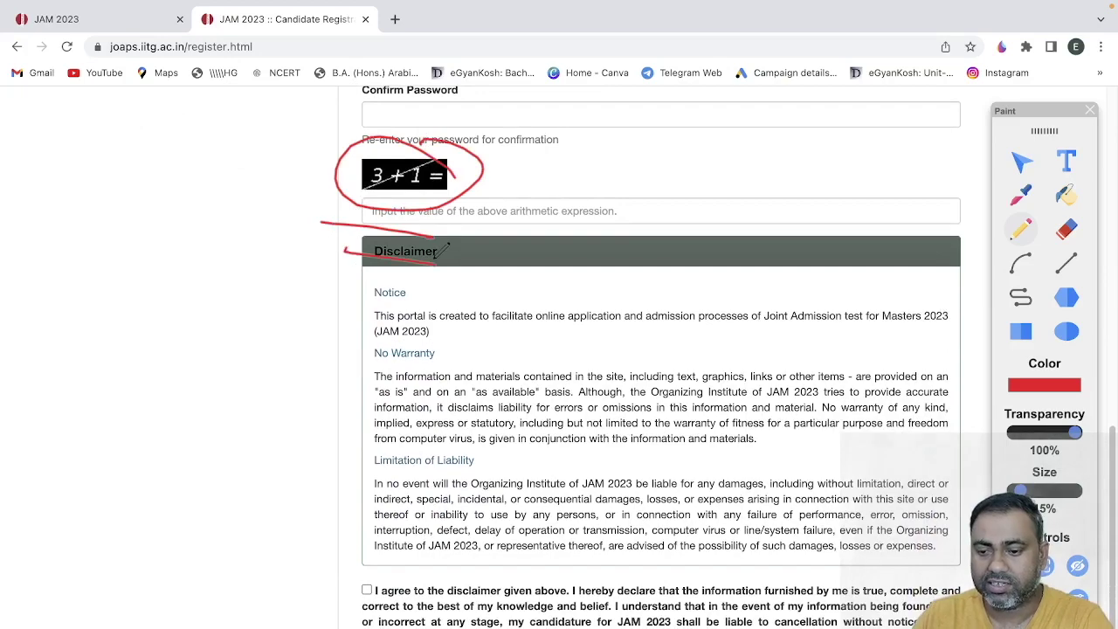
# - Circle the disclaimer agreement checkbox in red
pyautogui.scroll(-1, 434, 260)
pyautogui.scroll(-1, 441, 251)
pyautogui.scroll(10, 441, 251)
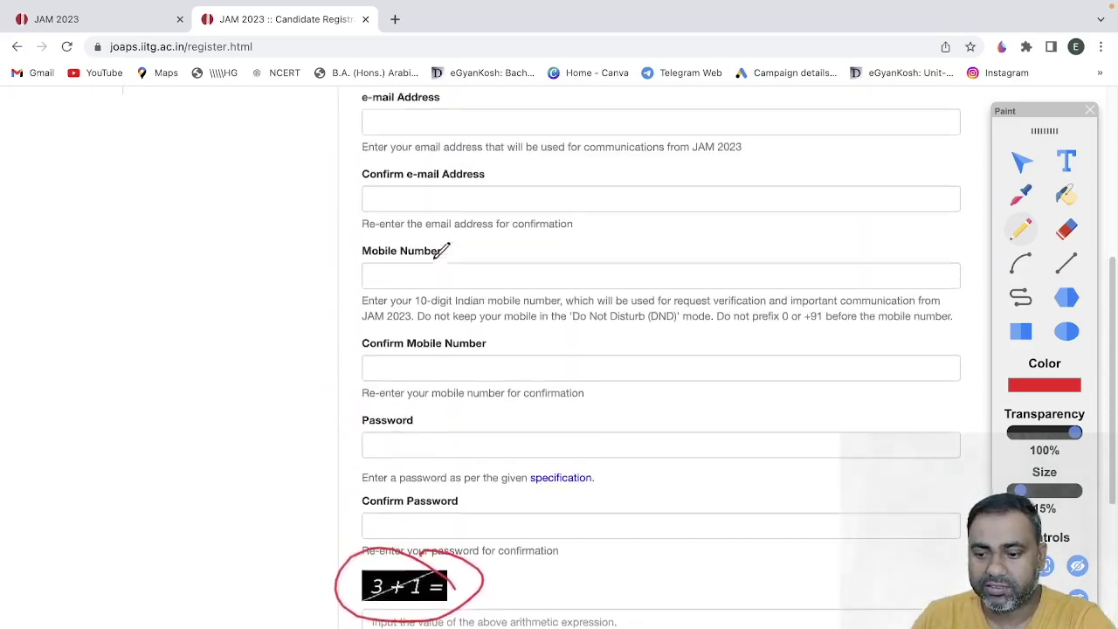
pyautogui.scroll(1, 441, 251)
pyautogui.scroll(-1, 441, 250)
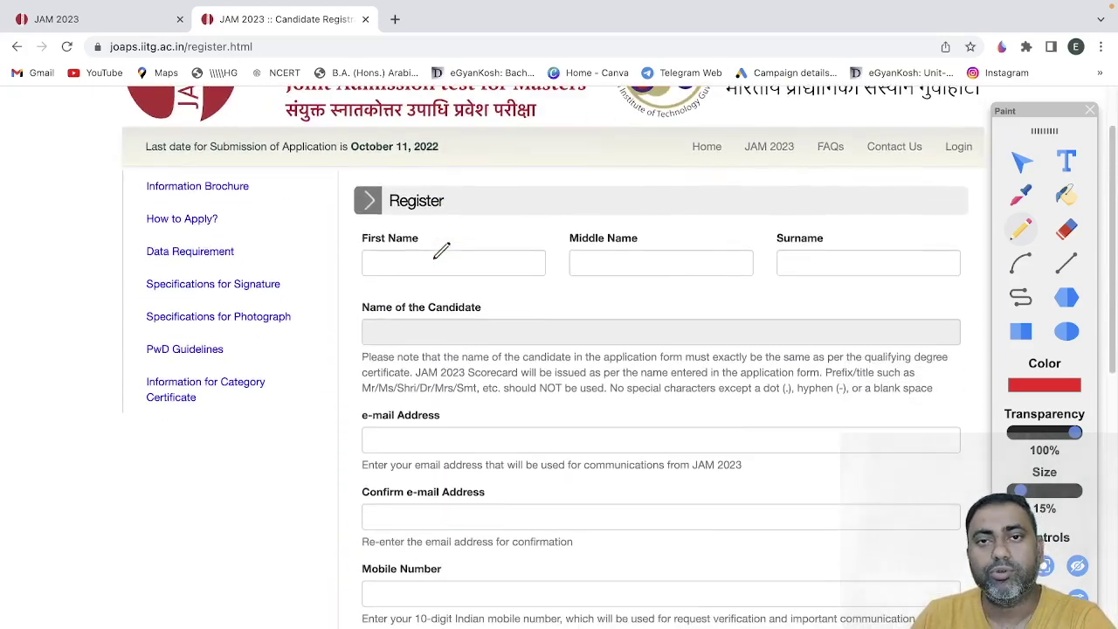
pyautogui.scroll(-8, 441, 251)
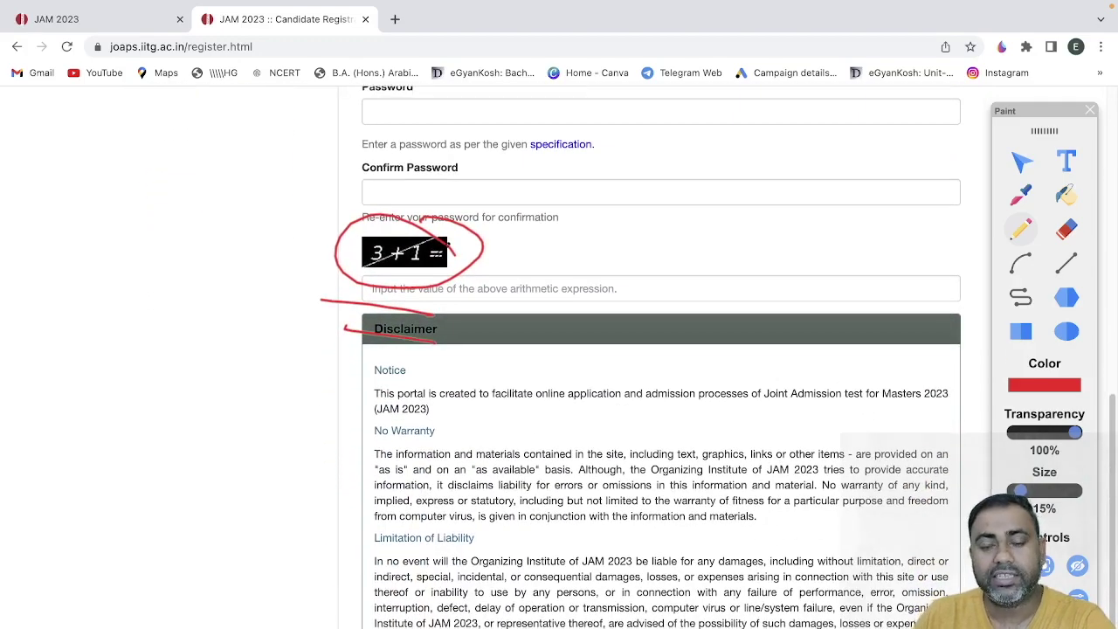
pyautogui.scroll(10, 447, 247)
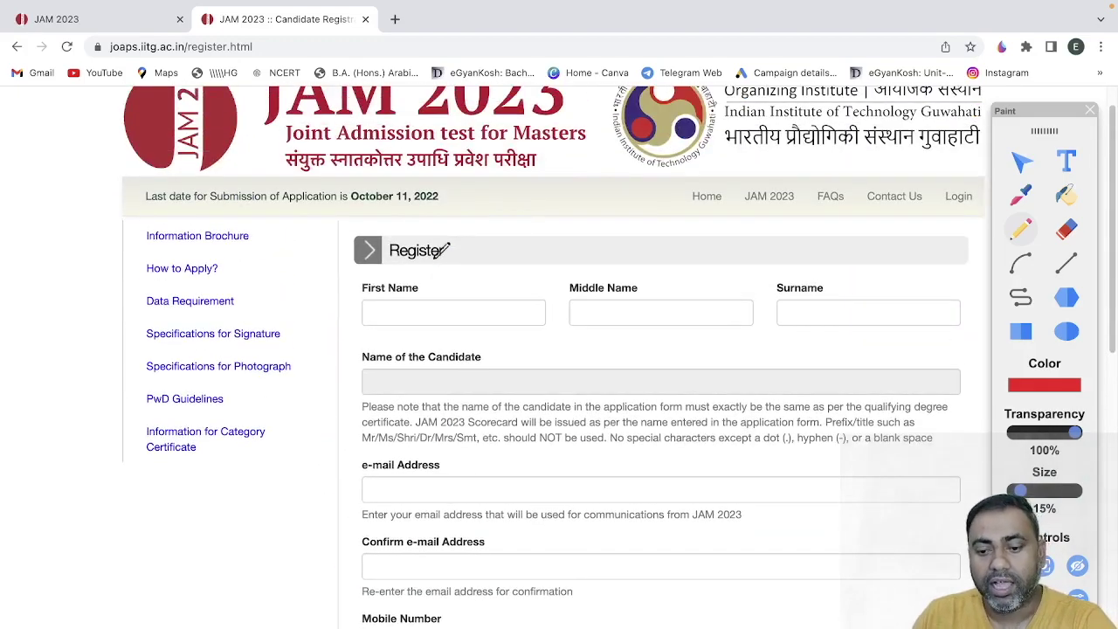
pyautogui.scroll(-10, 445, 250)
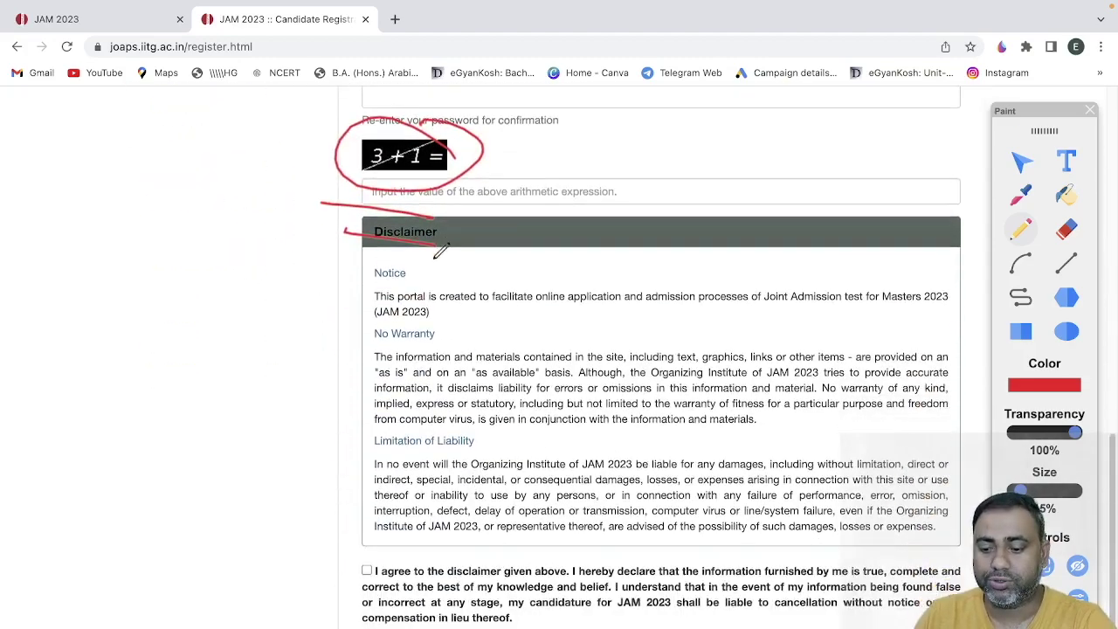
pyautogui.moveTo(380, 523)
pyautogui.mouseDown()
pyautogui.moveTo(350, 549)
pyautogui.moveTo(382, 499)
pyautogui.mouseUp()
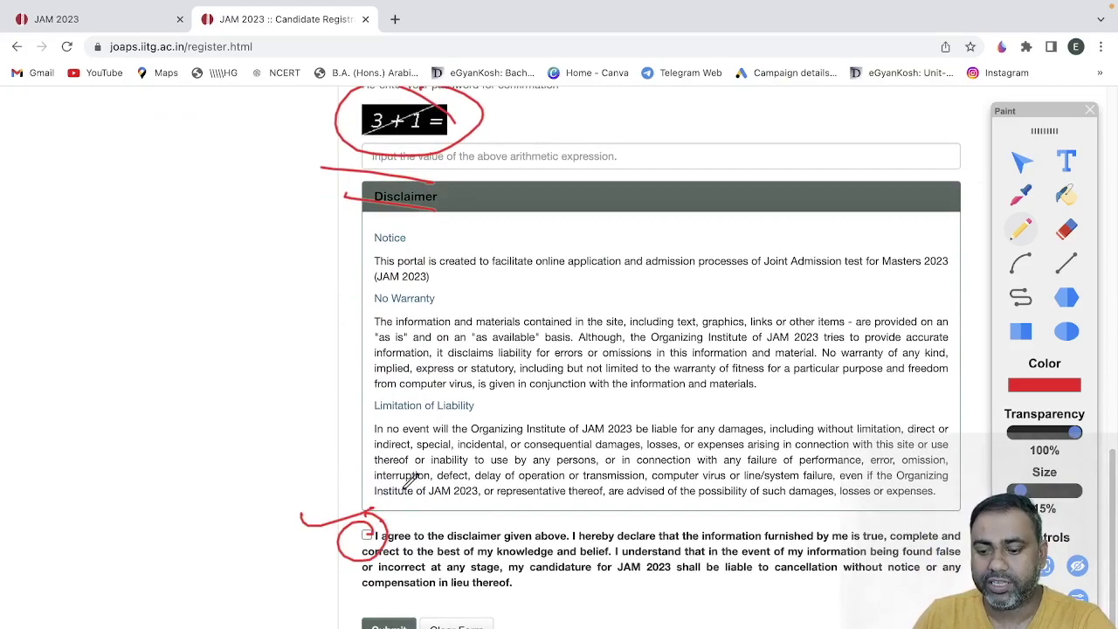
pyautogui.scroll(10, 420, 476)
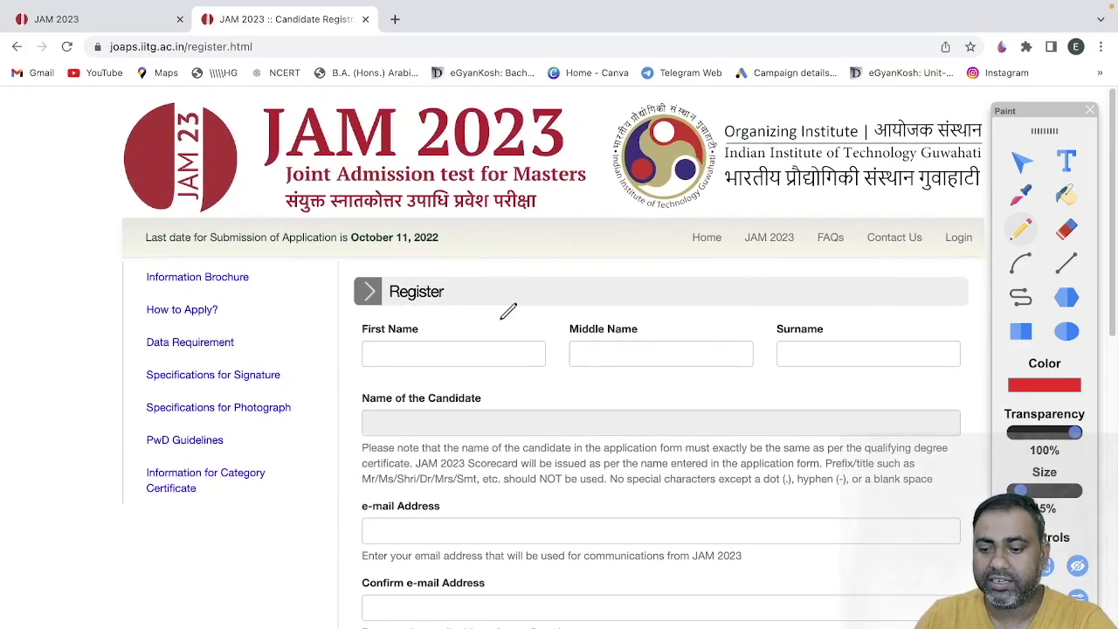
# - Hide the drawing tools and enter the candidate's first name and surname
pyautogui.click(1091, 110)
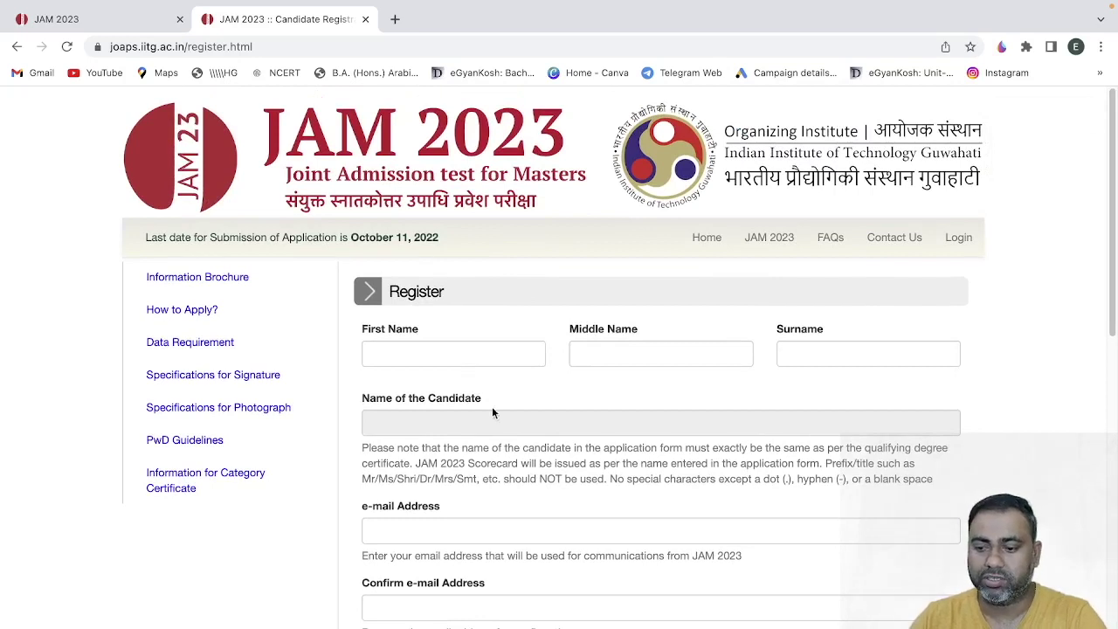
pyautogui.click(475, 355)
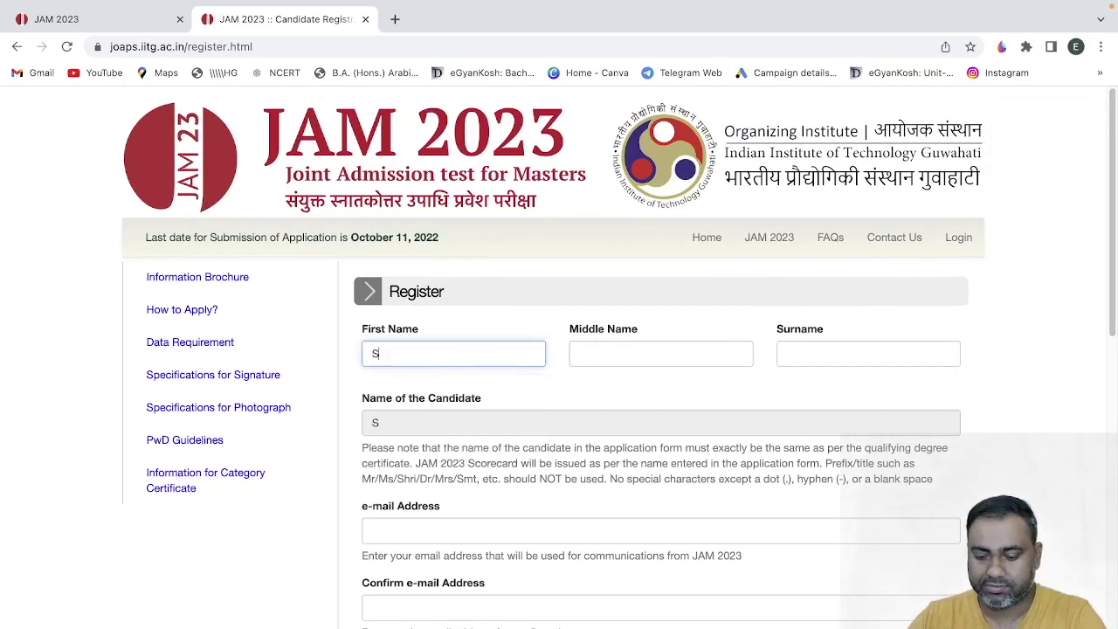
pyautogui.press('Tab')
pyautogui.press('Tab')
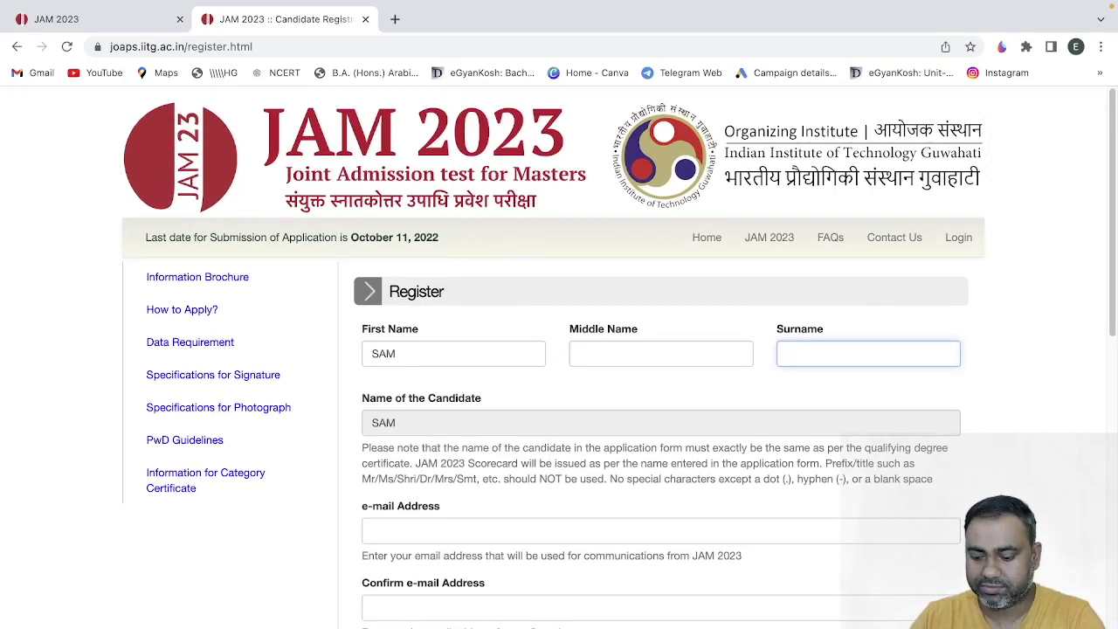
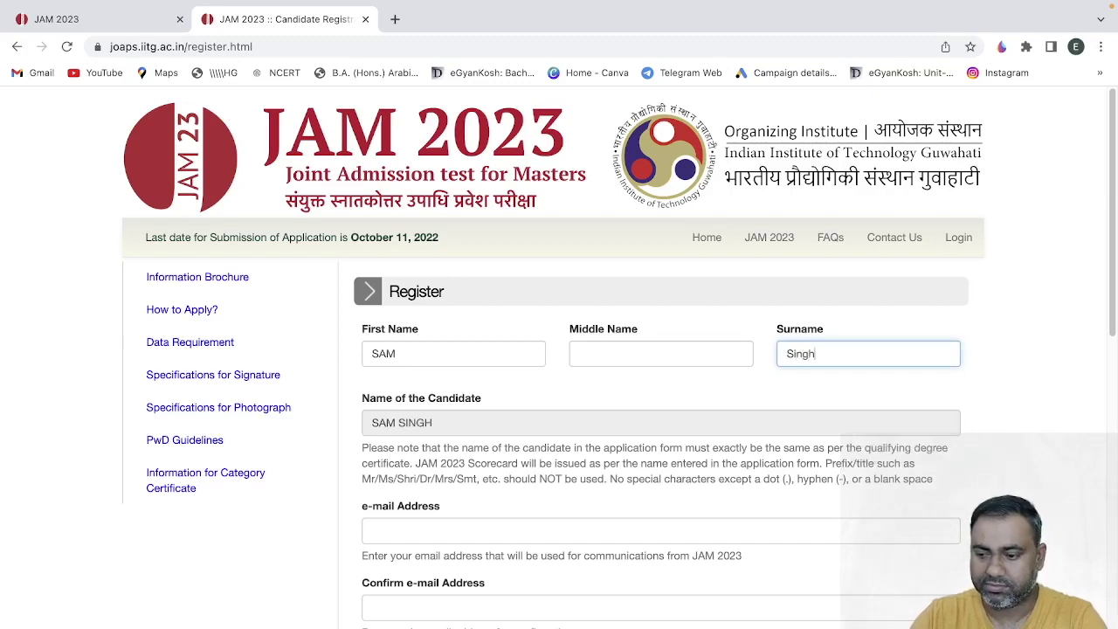
pyautogui.click(339, 543)
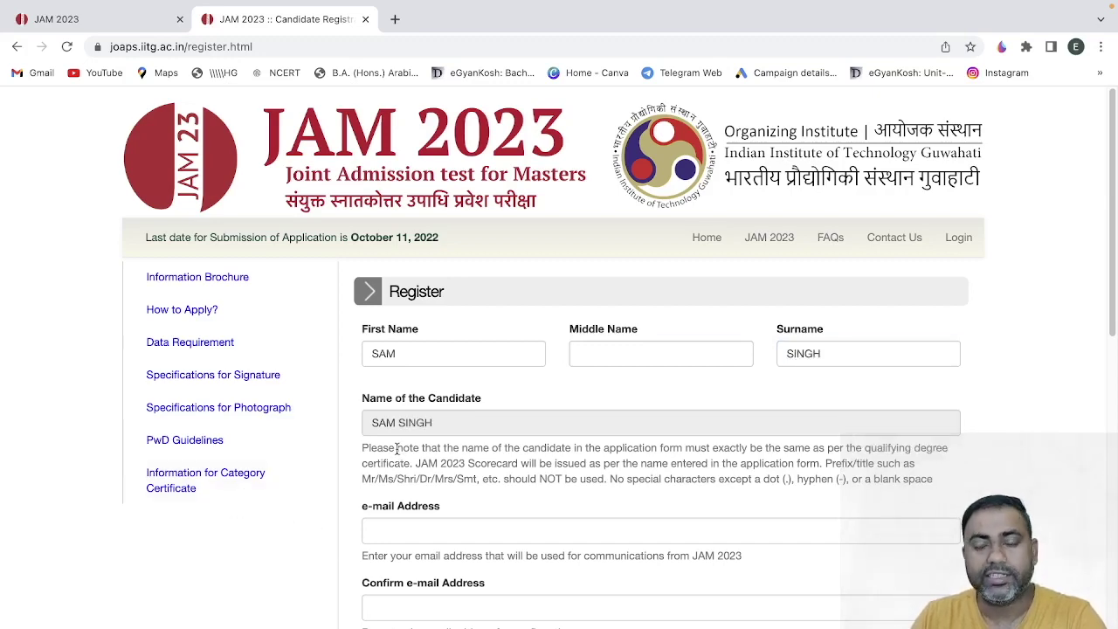
# - Enter the candidate's e-mail address in both the e-mail and confirm fields
pyautogui.scroll(-2, 397, 448)
pyautogui.click(407, 390)
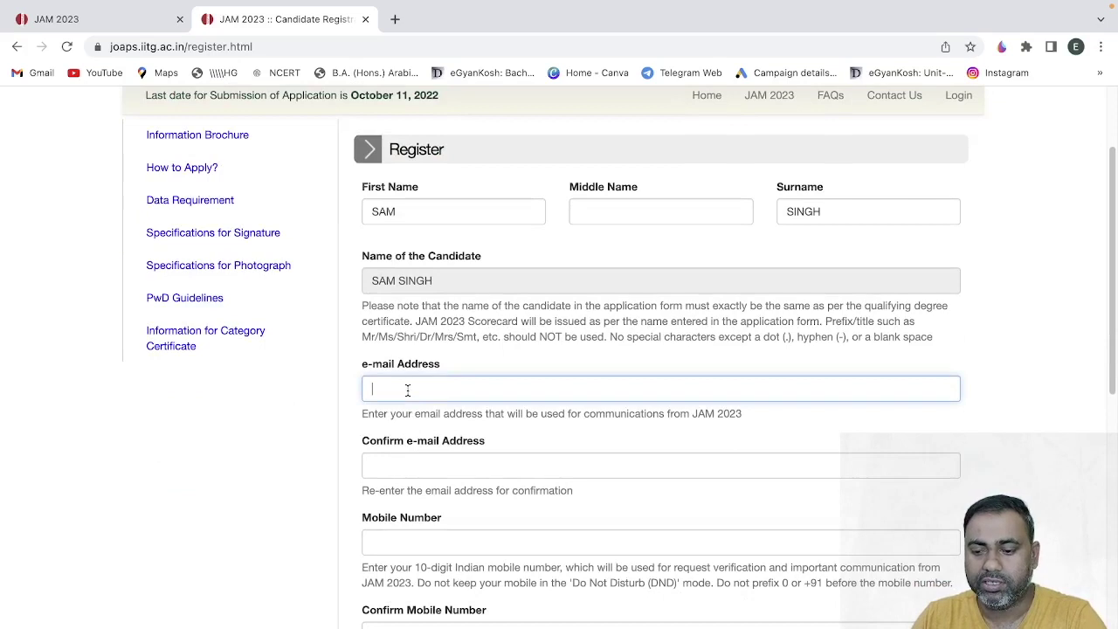
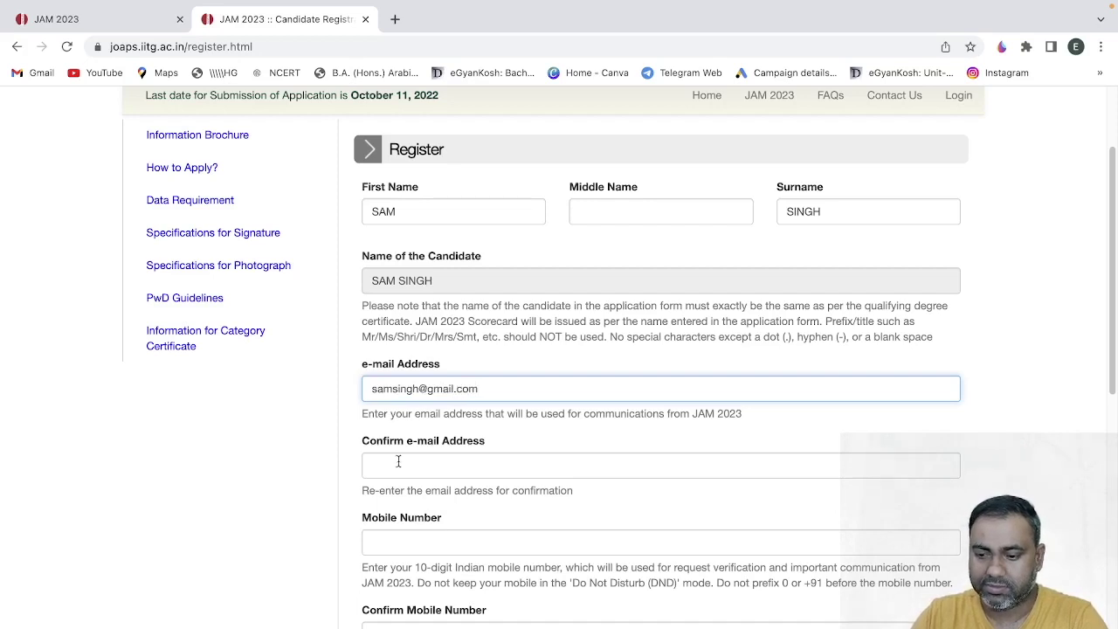
pyautogui.click(398, 461)
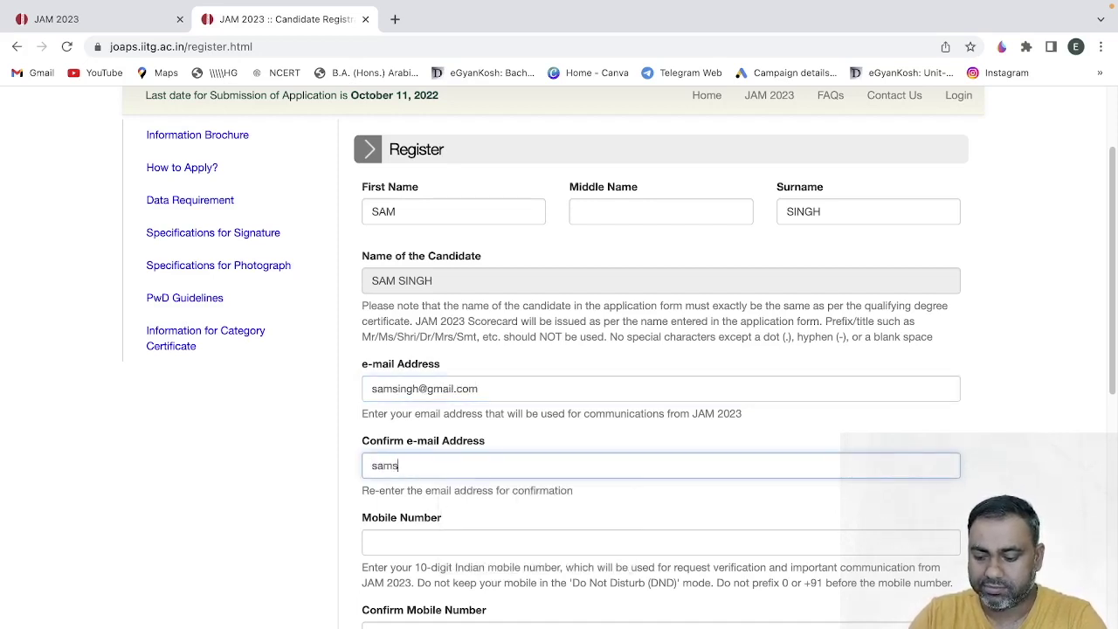
pyautogui.click(345, 546)
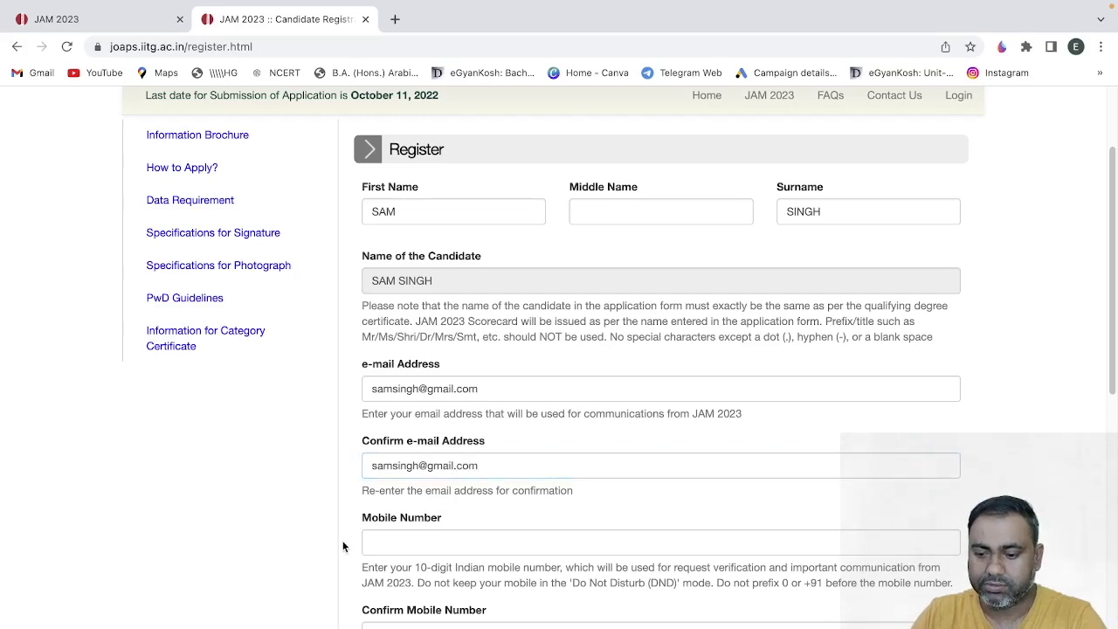
# - Enter the candidate's mobile number in both the mobile and confirm fields
pyautogui.scroll(-2, 346, 541)
pyautogui.click(420, 408)
pyautogui.write('98')
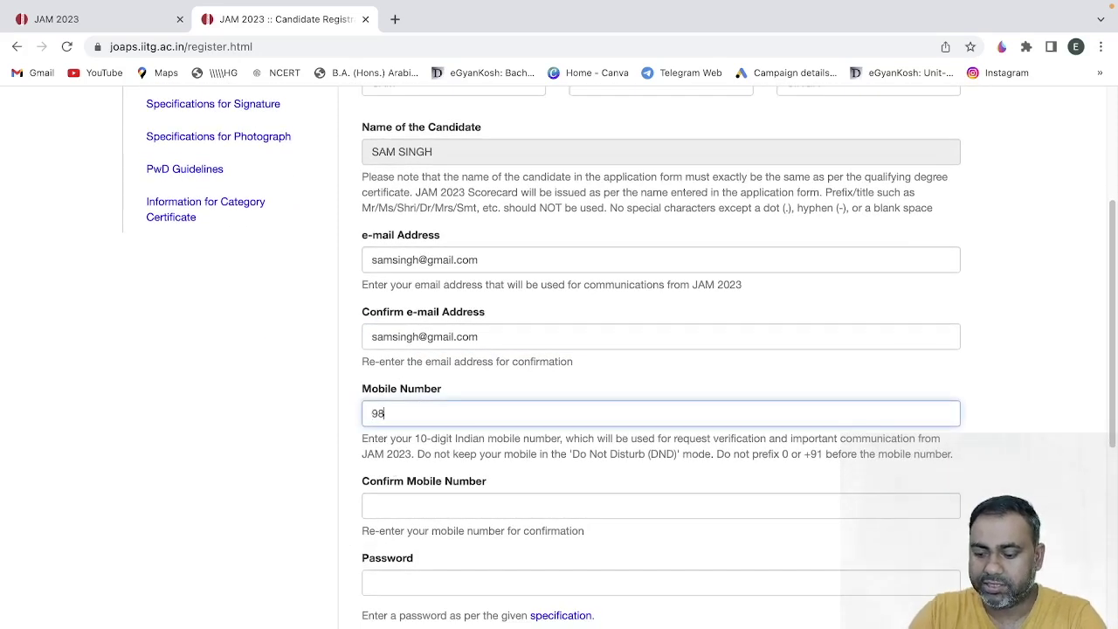
pyautogui.write('76543210')
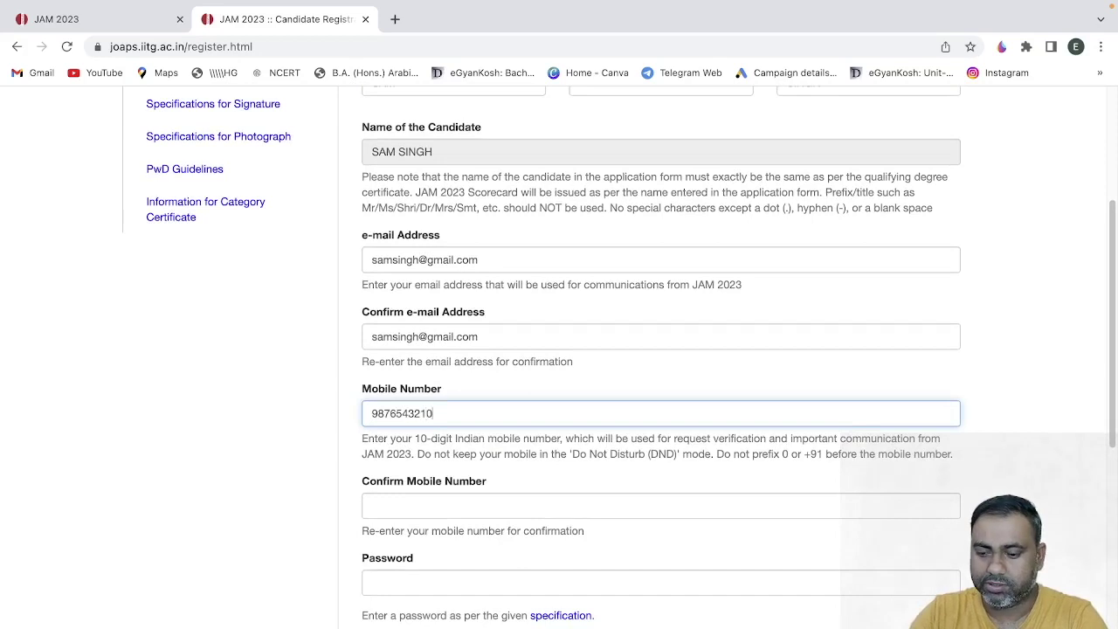
pyautogui.click(442, 503)
pyautogui.write('9876543210')
pyautogui.click(377, 550)
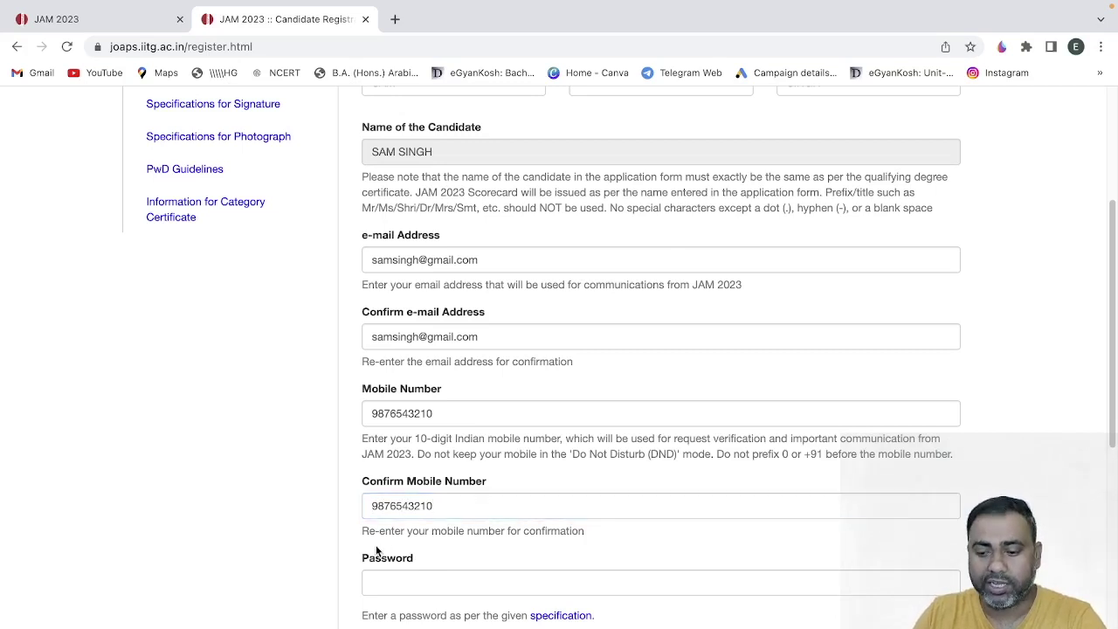
# - Enter the account password and its confirmation
pyautogui.scroll(-2, 376, 548)
pyautogui.click(411, 422)
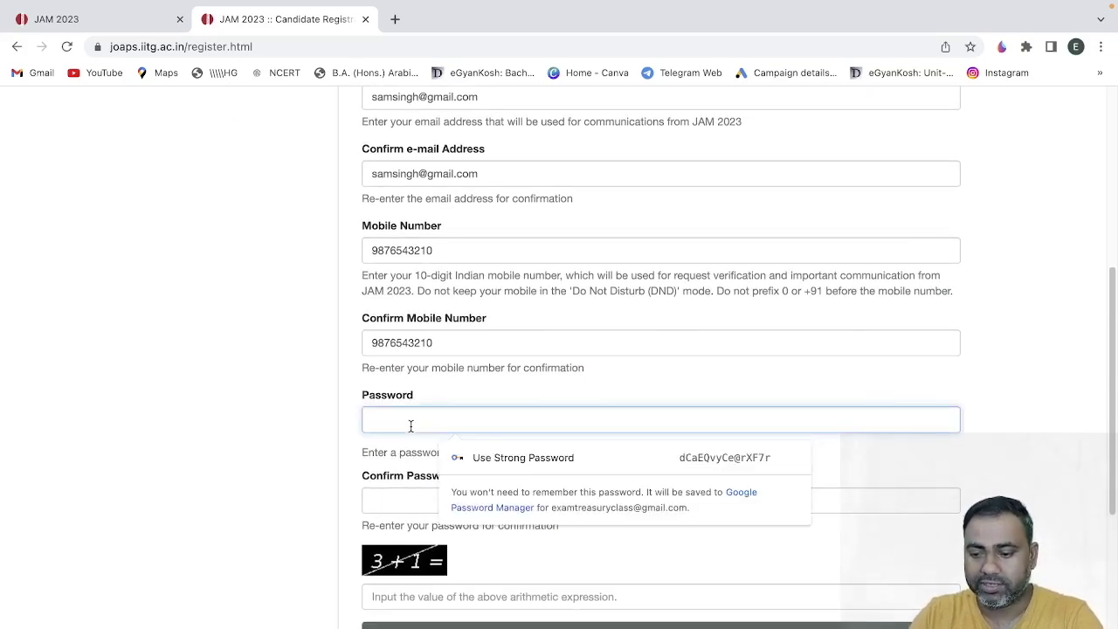
pyautogui.write('*******')
pyautogui.click(420, 493)
pyautogui.write('*******')
pyautogui.click(315, 518)
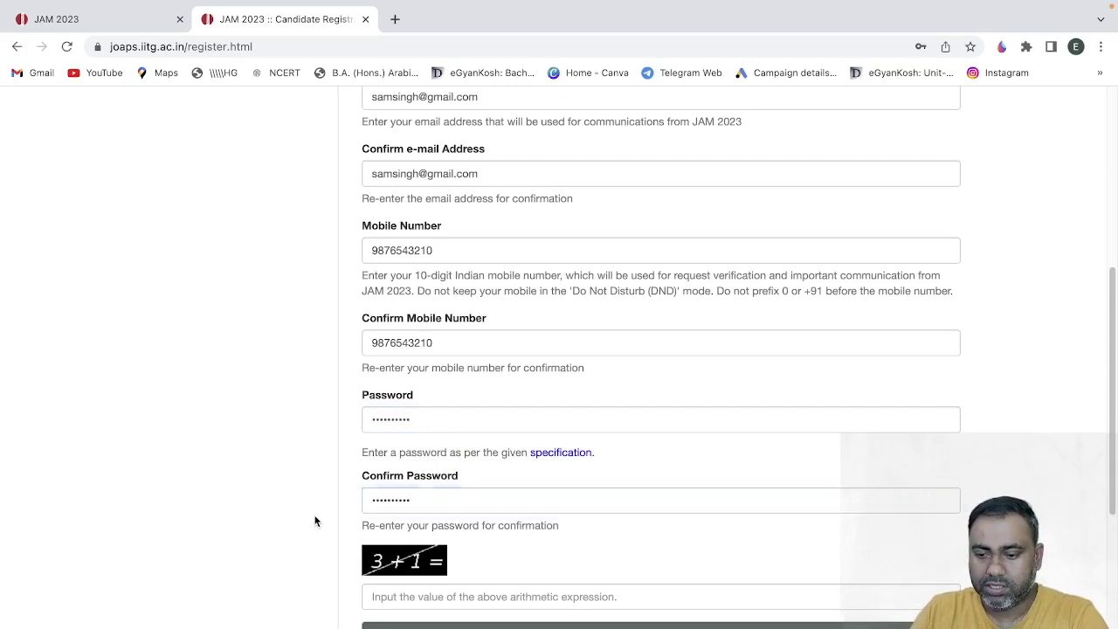
# - Answer the captcha with 4, accept the disclaimer and submit the registration
pyautogui.scroll(-2, 314, 520)
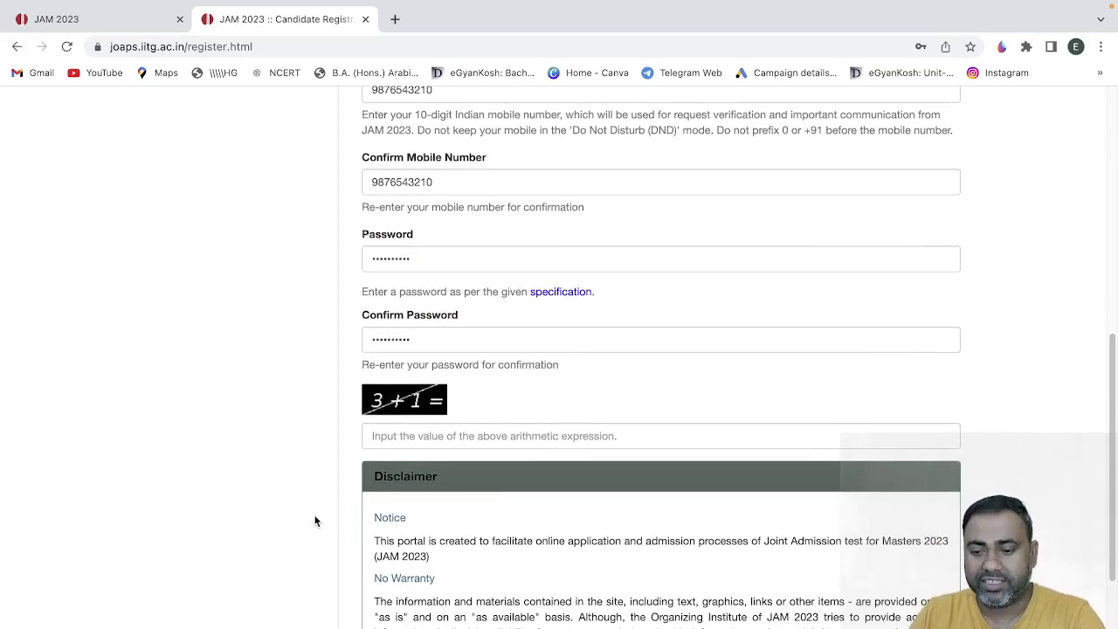
pyautogui.scroll(-1, 315, 521)
pyautogui.click(423, 368)
pyautogui.write('4')
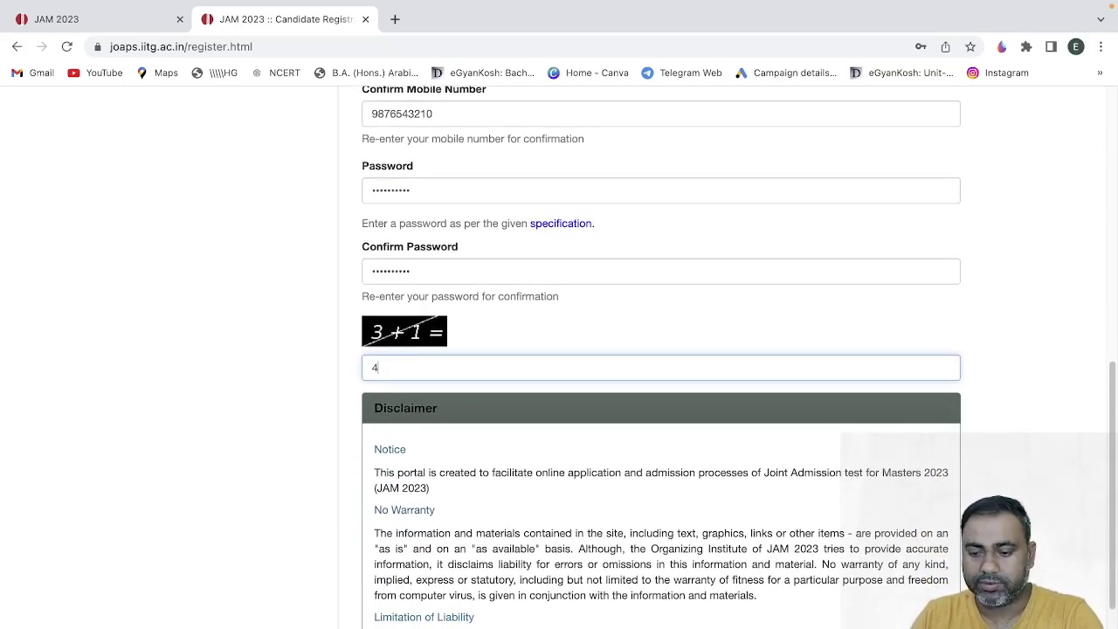
pyautogui.click(332, 508)
pyautogui.scroll(-3, 332, 508)
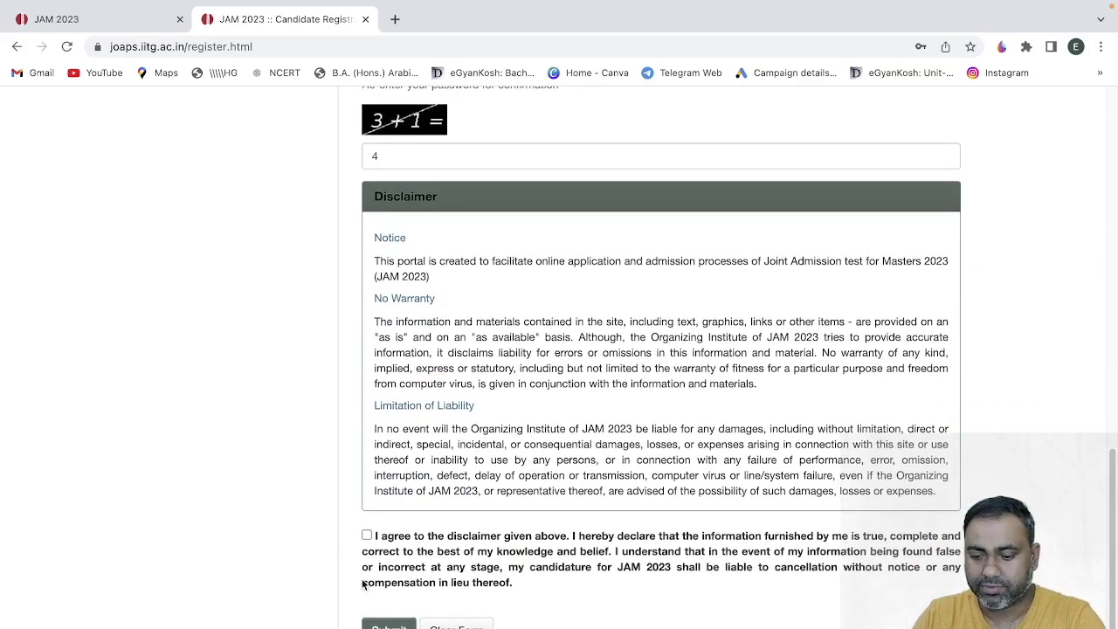
pyautogui.click(366, 534)
pyautogui.click(384, 625)
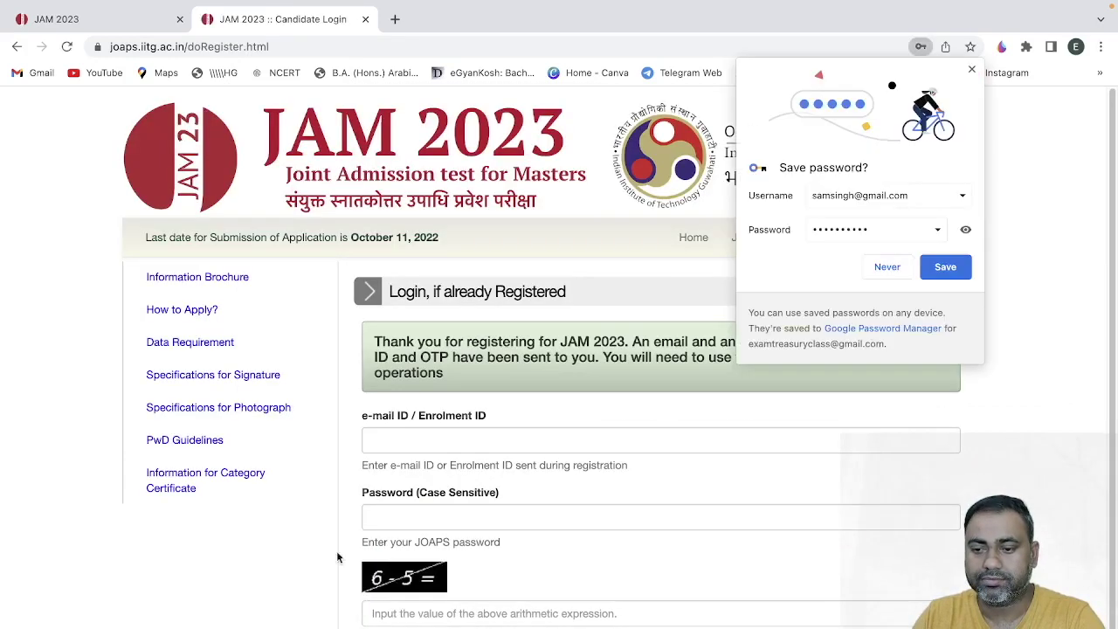
# - Decline saving the password, then log in with the registered e-mail, password and captcha answer 1
pyautogui.click(887, 267)
pyautogui.scroll(-1, 316, 563)
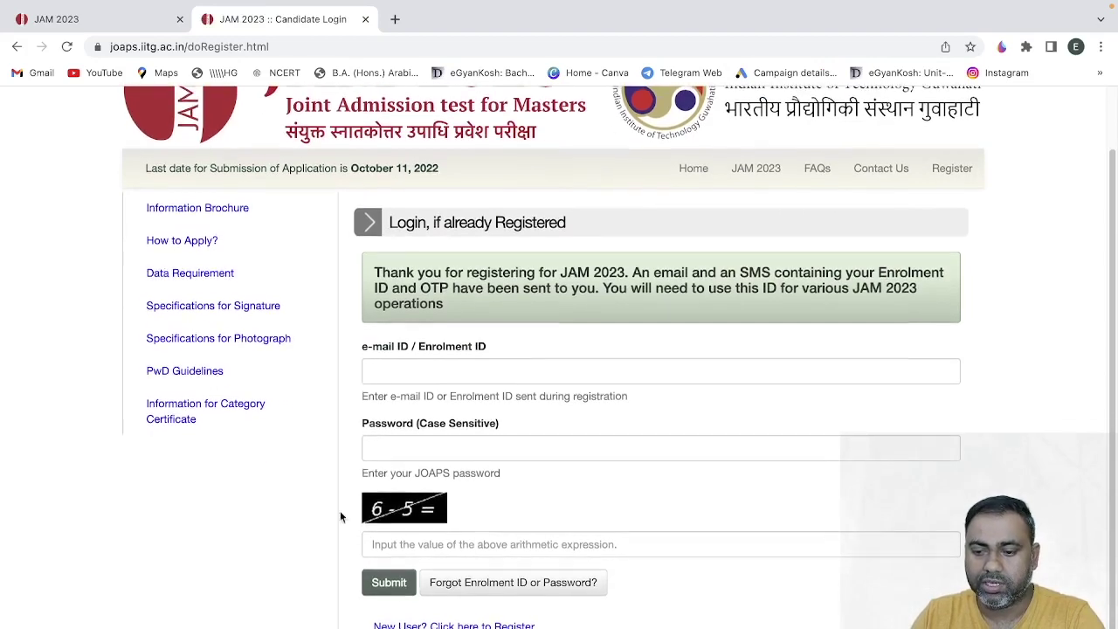
pyautogui.click(407, 371)
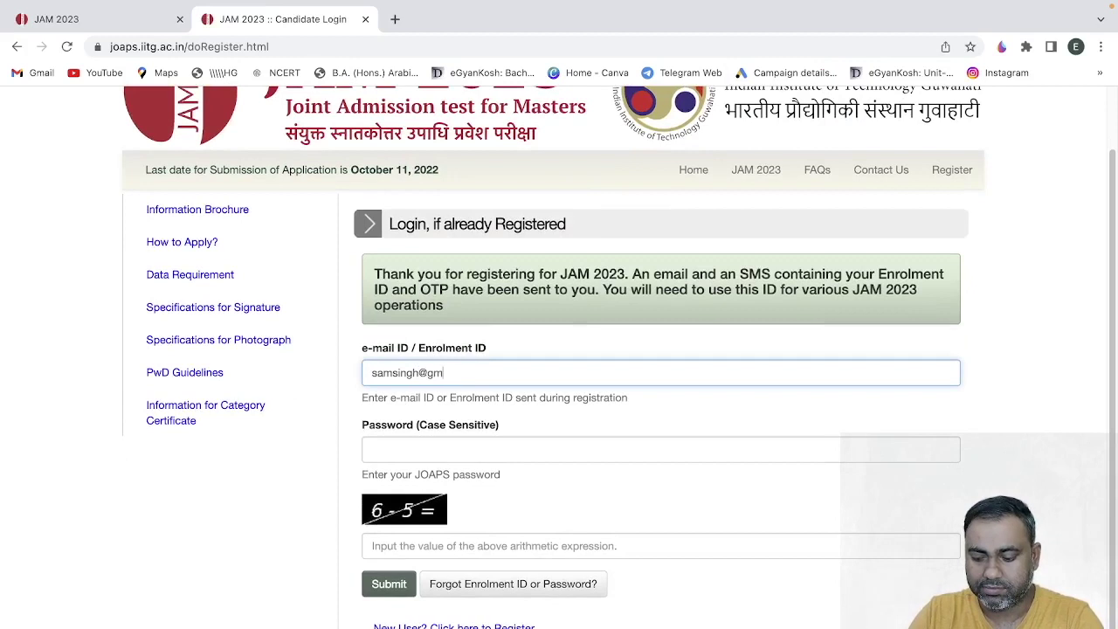
pyautogui.click(403, 448)
pyautogui.write('s')
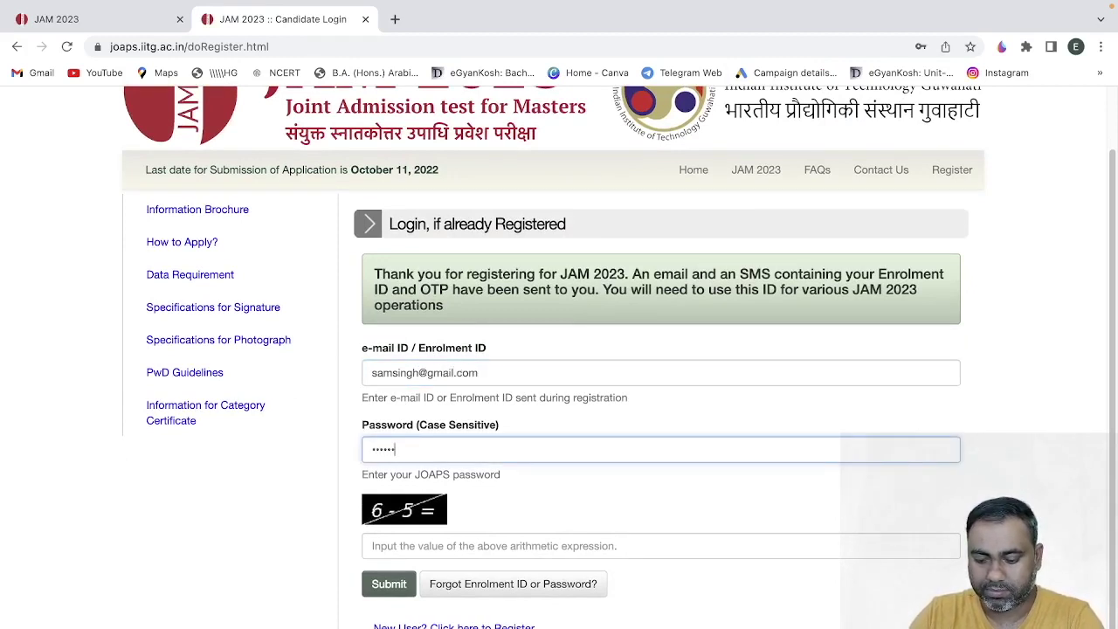
pyautogui.click(416, 549)
pyautogui.write('1')
pyautogui.click(389, 584)
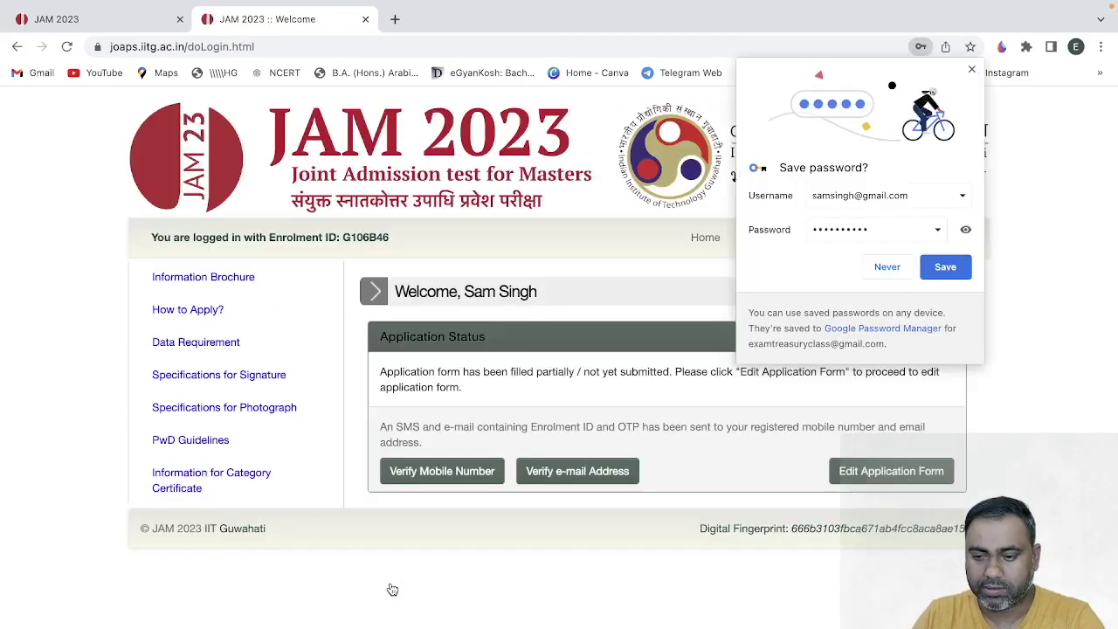
# - Dismiss the save-password offer and open the application form for editing
pyautogui.click(885, 268)
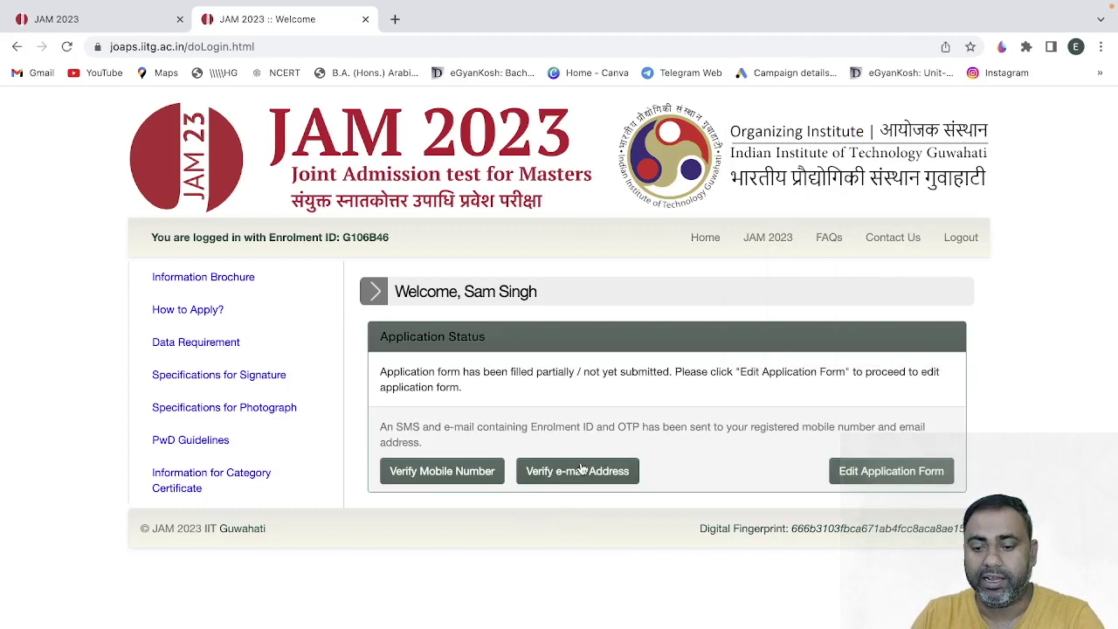
pyautogui.click(862, 471)
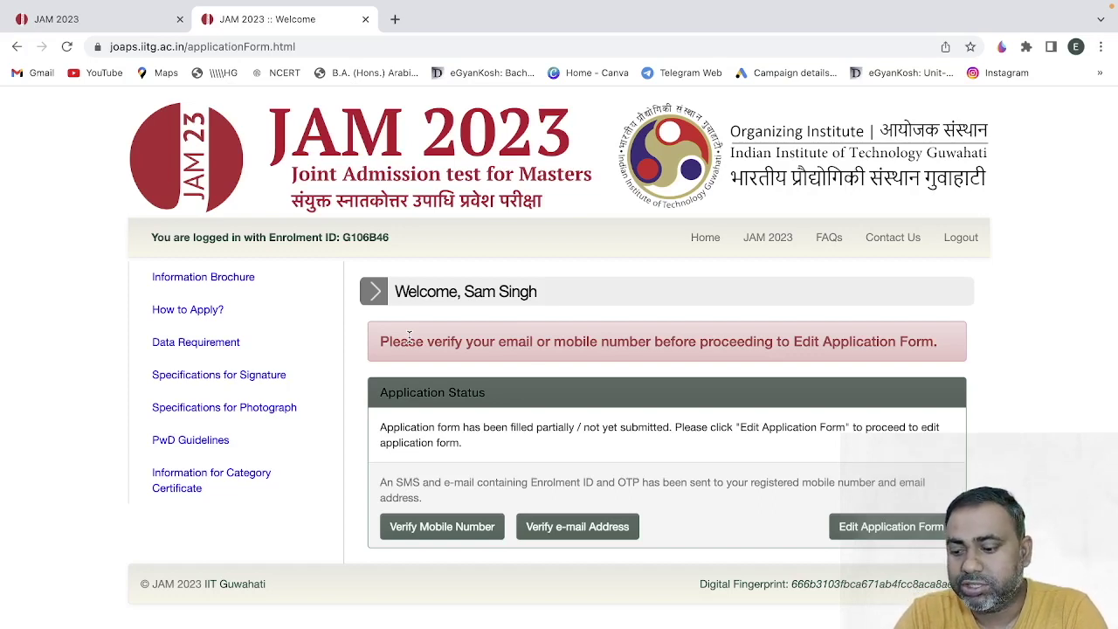
pyautogui.click(872, 528)
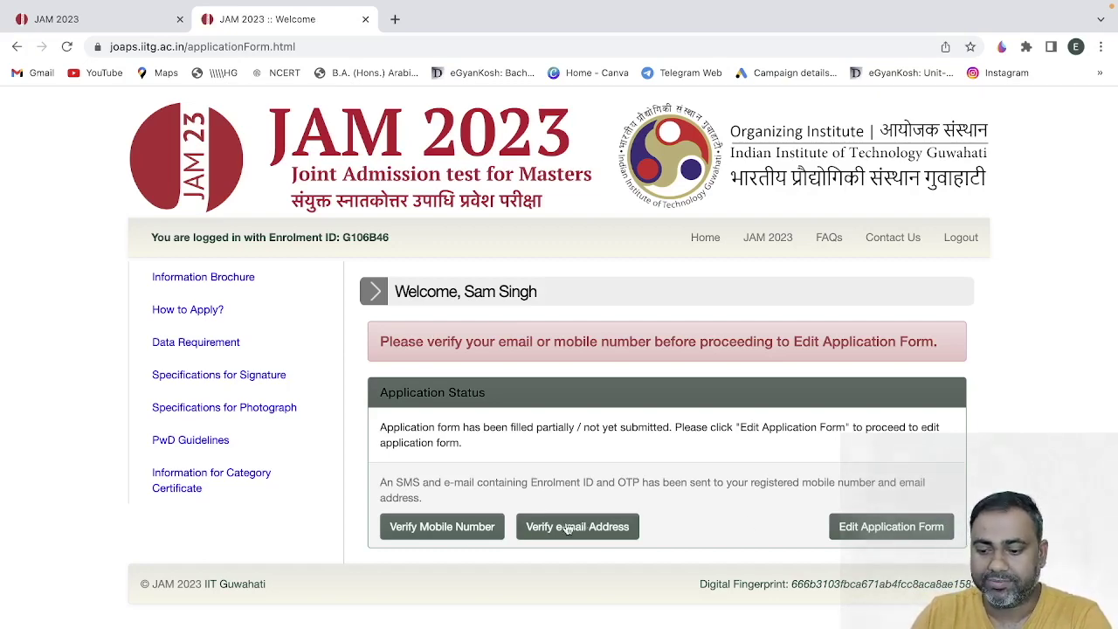
# - Open and cancel the mobile and e-mail verification dialogs, then log out
pyautogui.click(457, 528)
pyautogui.click(417, 192)
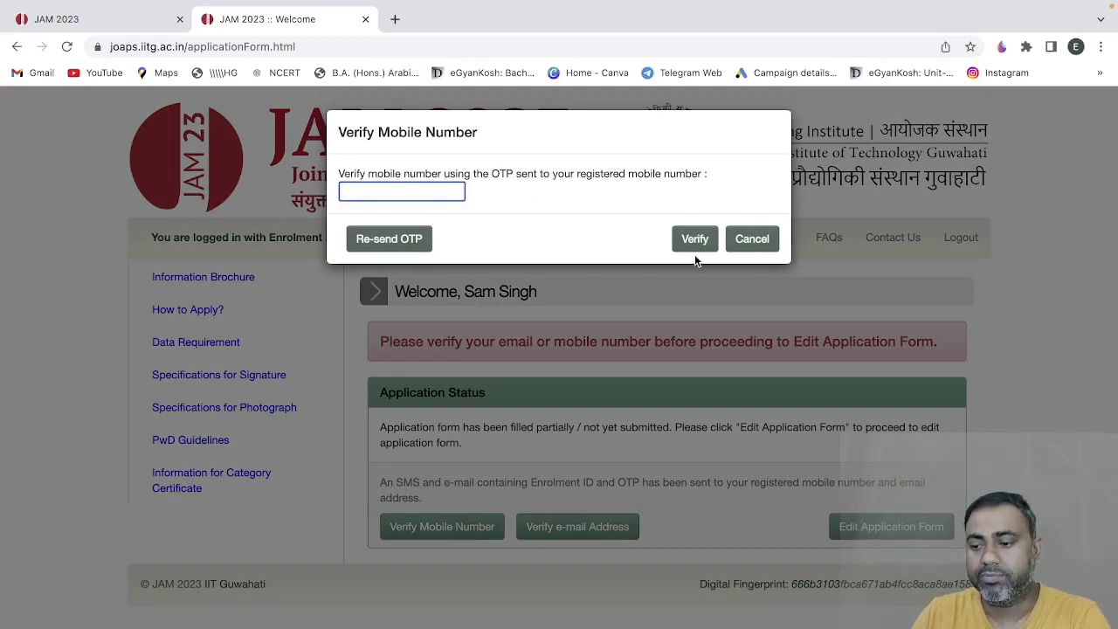
pyautogui.click(747, 240)
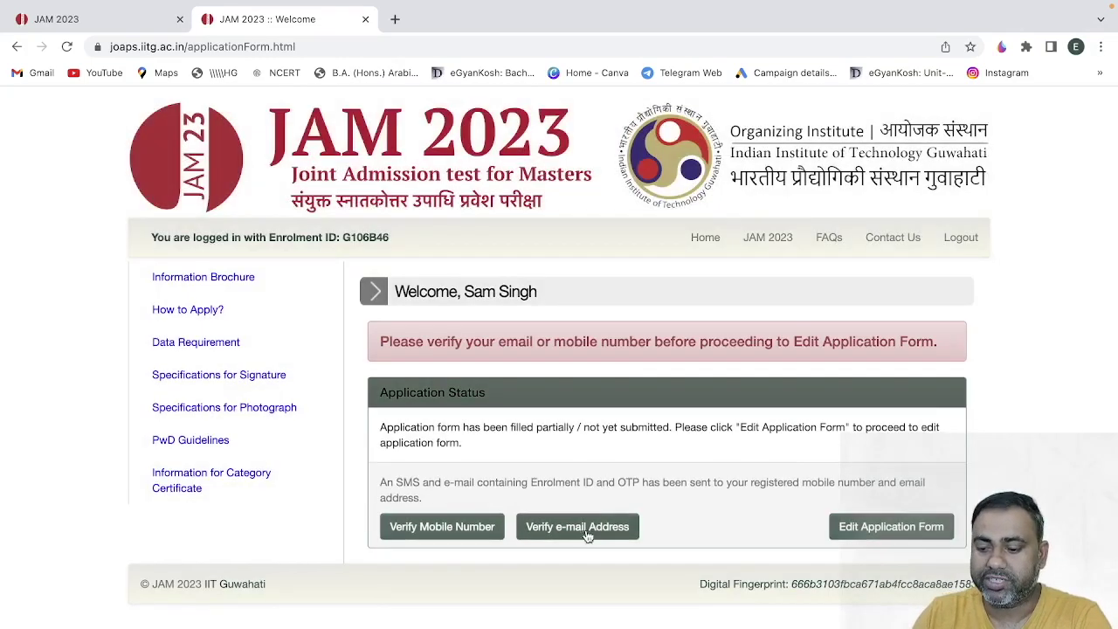
pyautogui.click(583, 530)
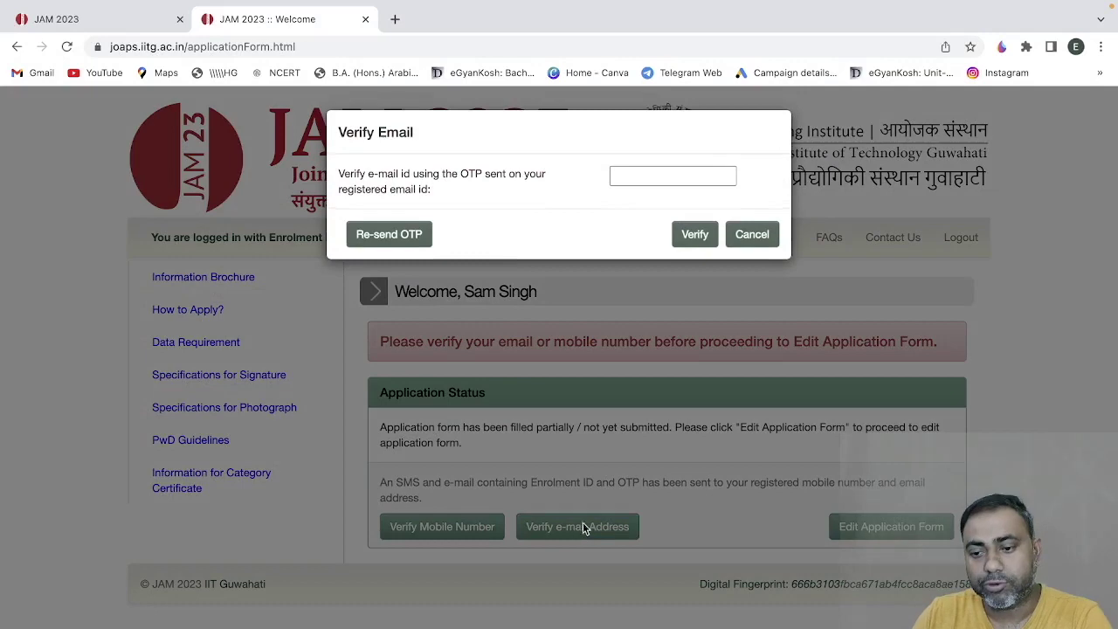
pyautogui.click(749, 232)
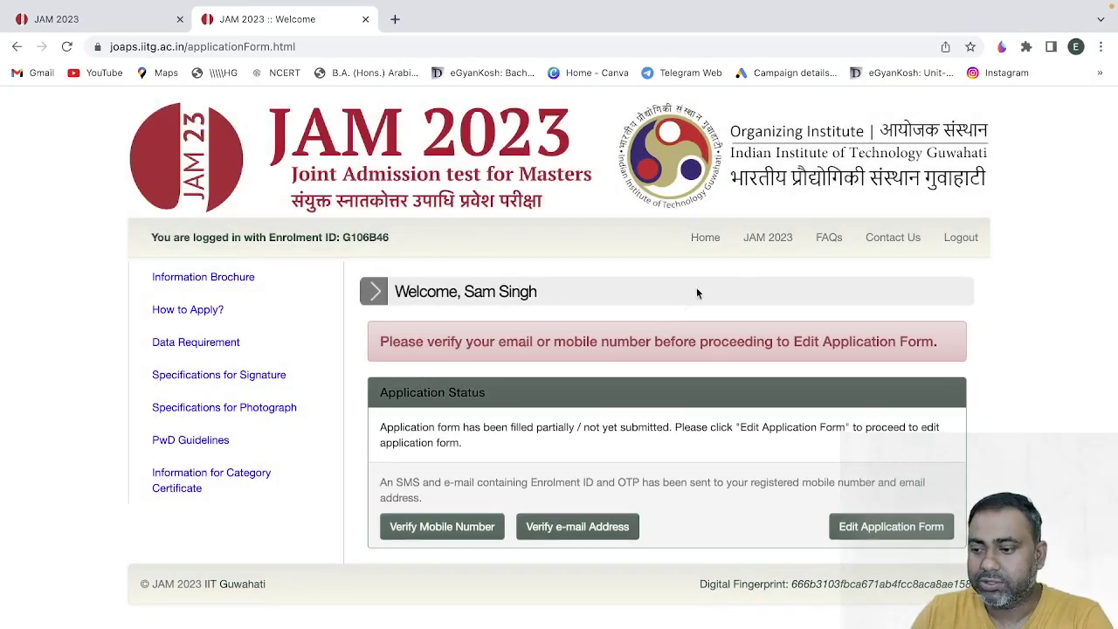
pyautogui.click(954, 240)
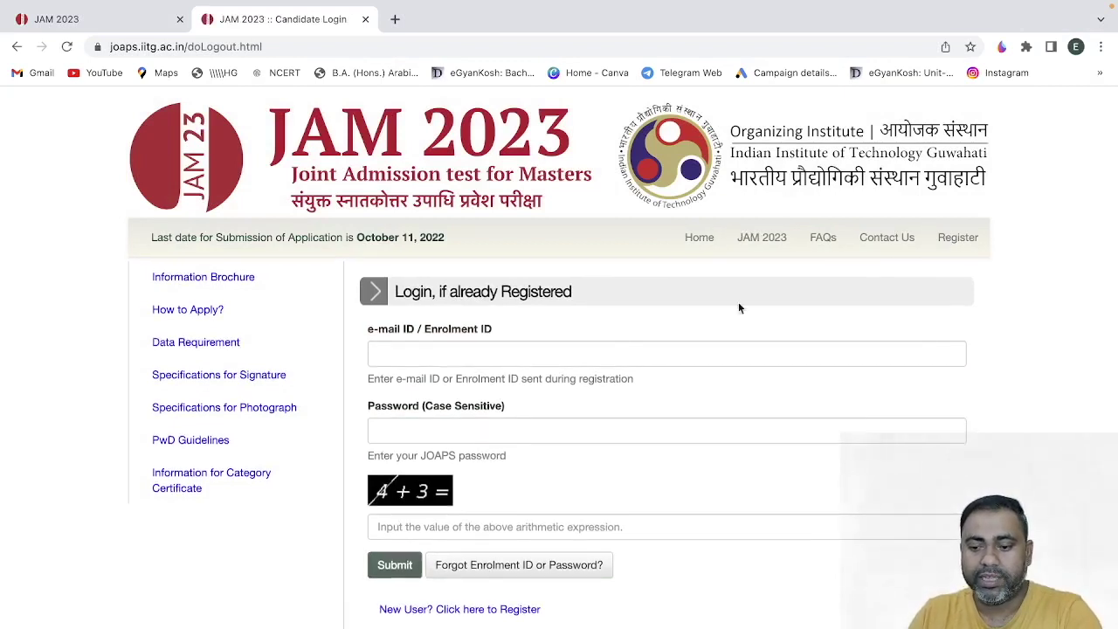
# - Open the registration form and enter the candidate's first name and surname, leaving middle name blank
pyautogui.click(462, 604)
pyautogui.click(438, 351)
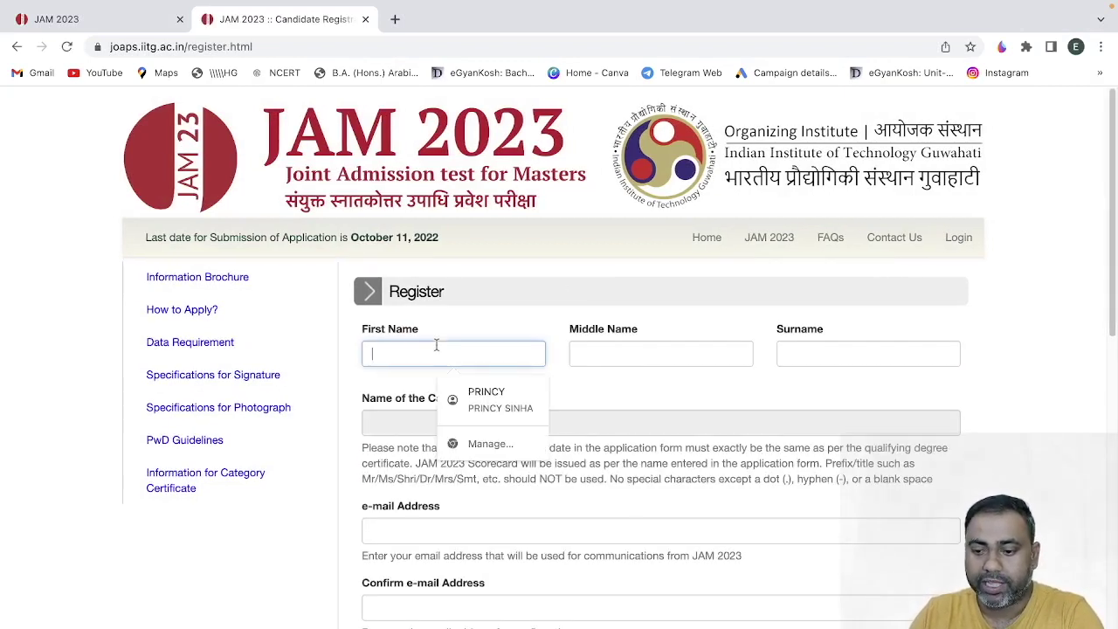
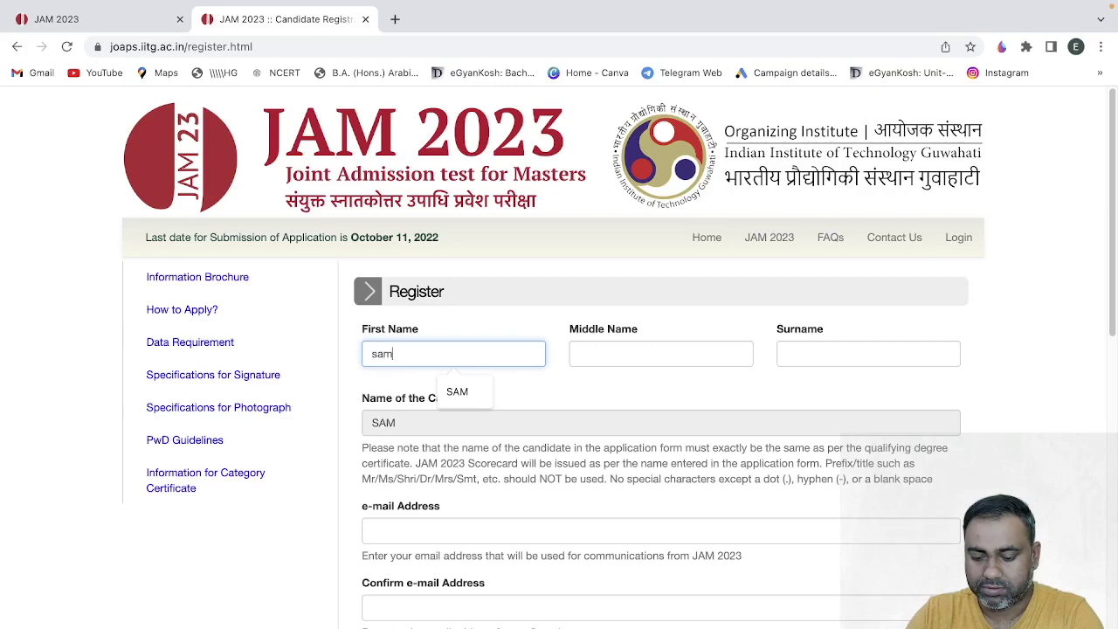
pyautogui.press('Tab')
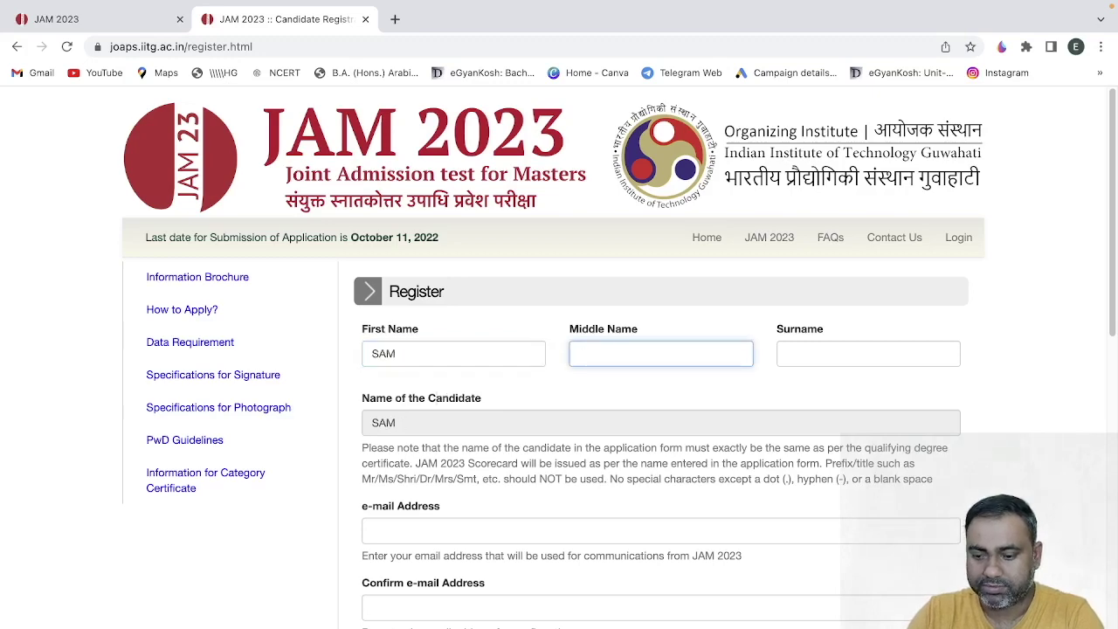
pyautogui.press('Tab')
pyautogui.click(267, 555)
# - Enter the candidate's e-mail address and its confirmation
pyautogui.scroll(-3, 268, 556)
pyautogui.click(399, 257)
pyautogui.click(410, 339)
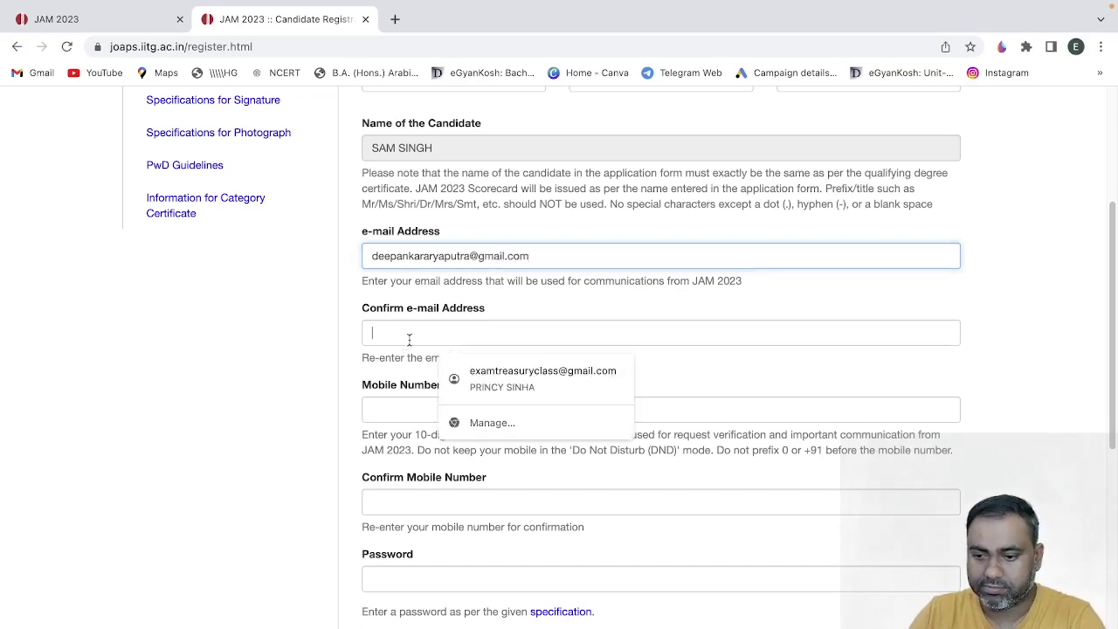
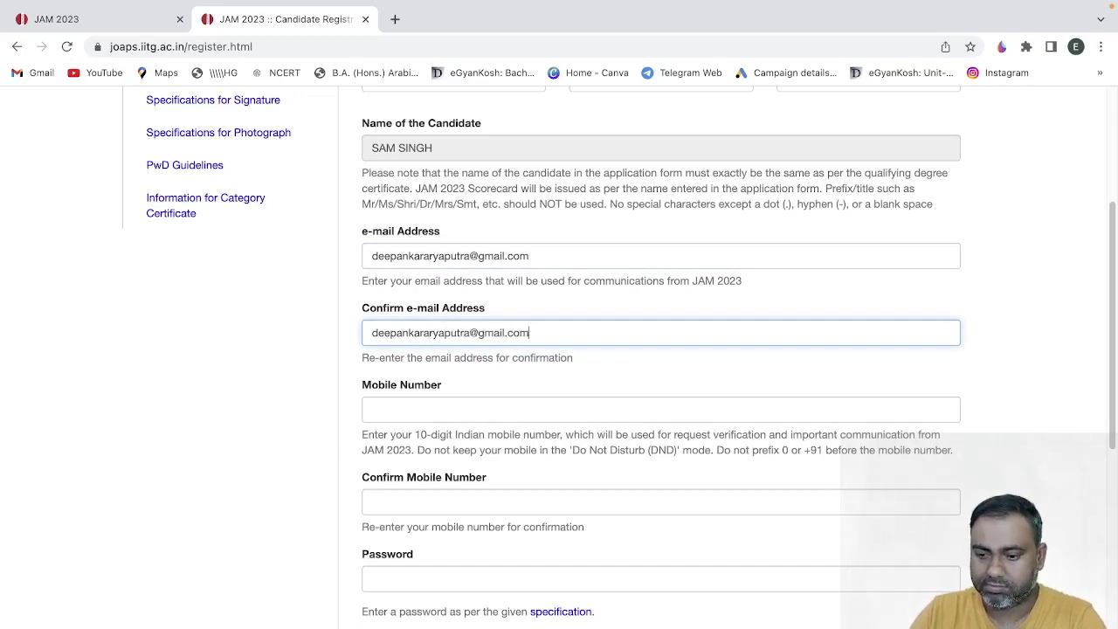
# - Enter the candidate's mobile number twice and the account password
pyautogui.click(413, 408)
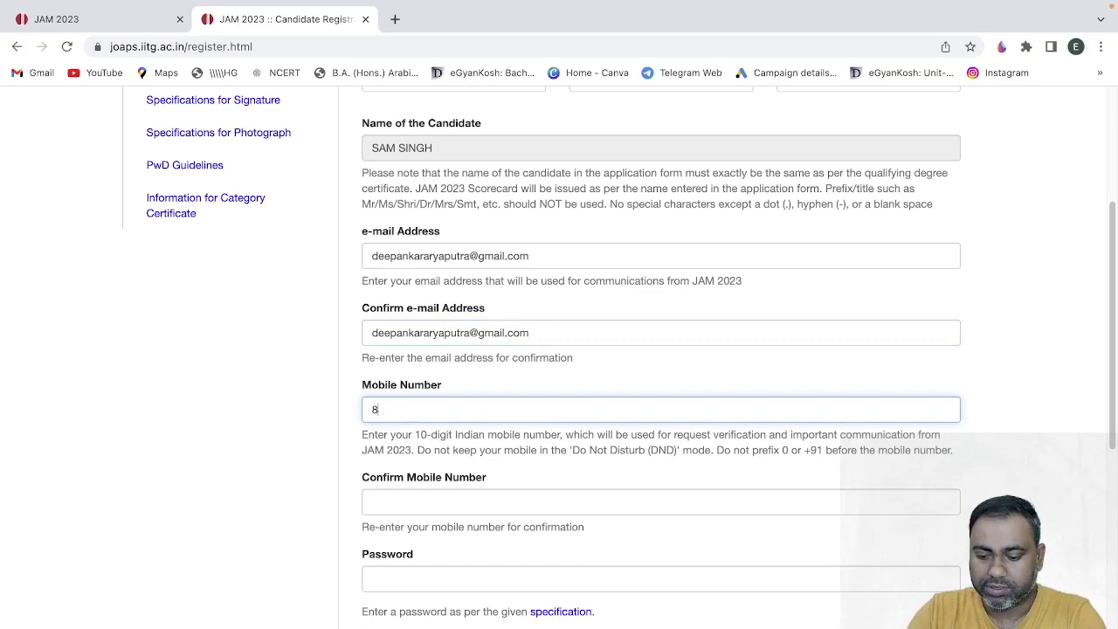
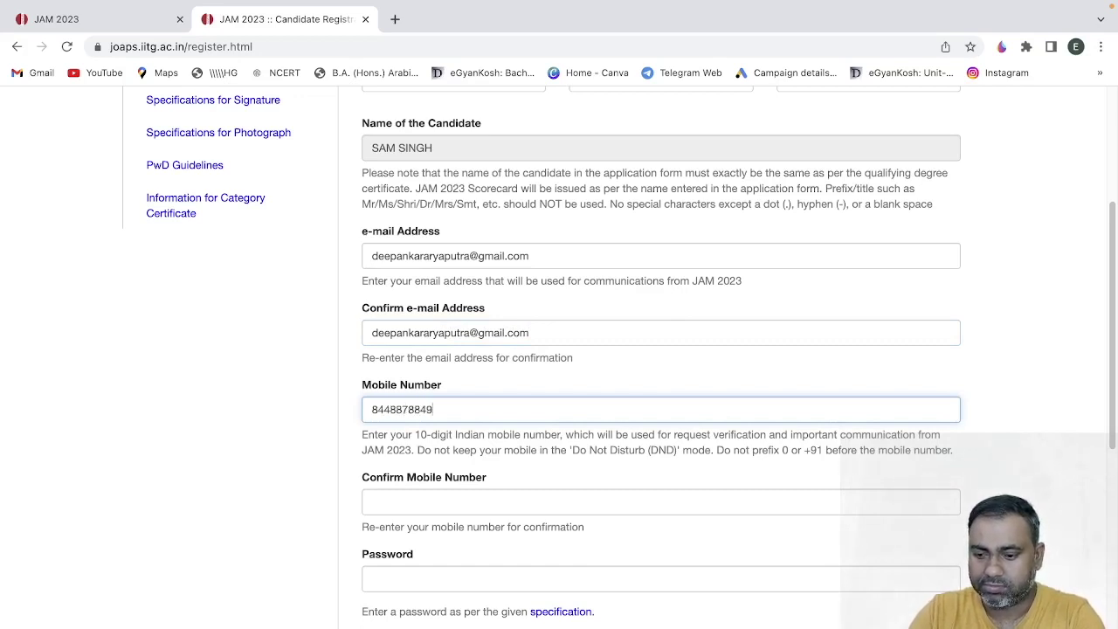
pyautogui.click(421, 503)
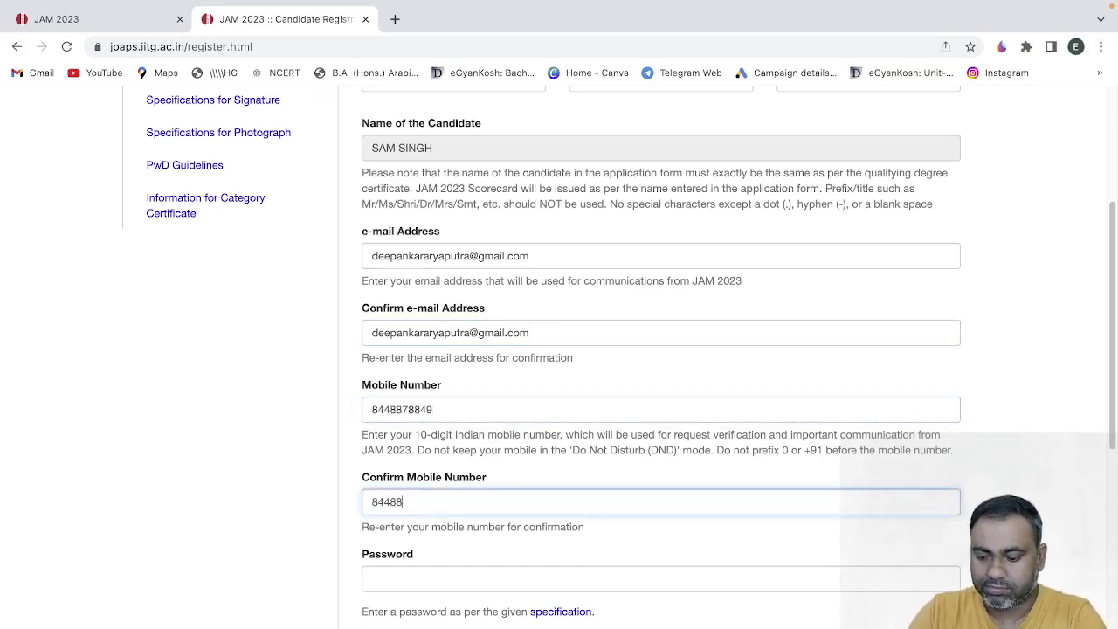
pyautogui.click(410, 580)
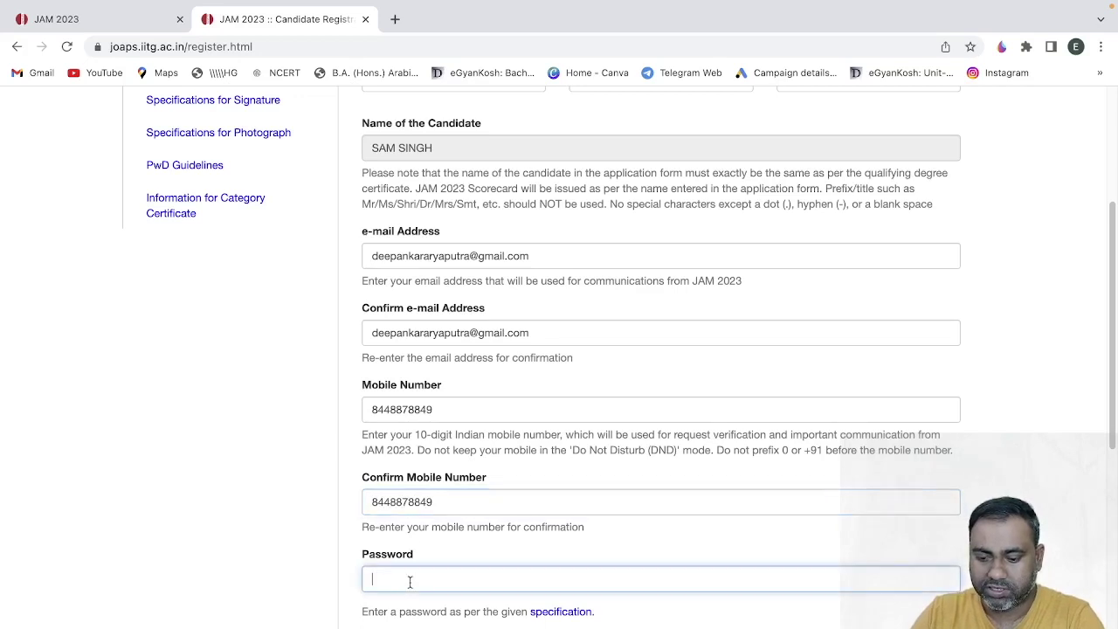
pyautogui.write('Da')
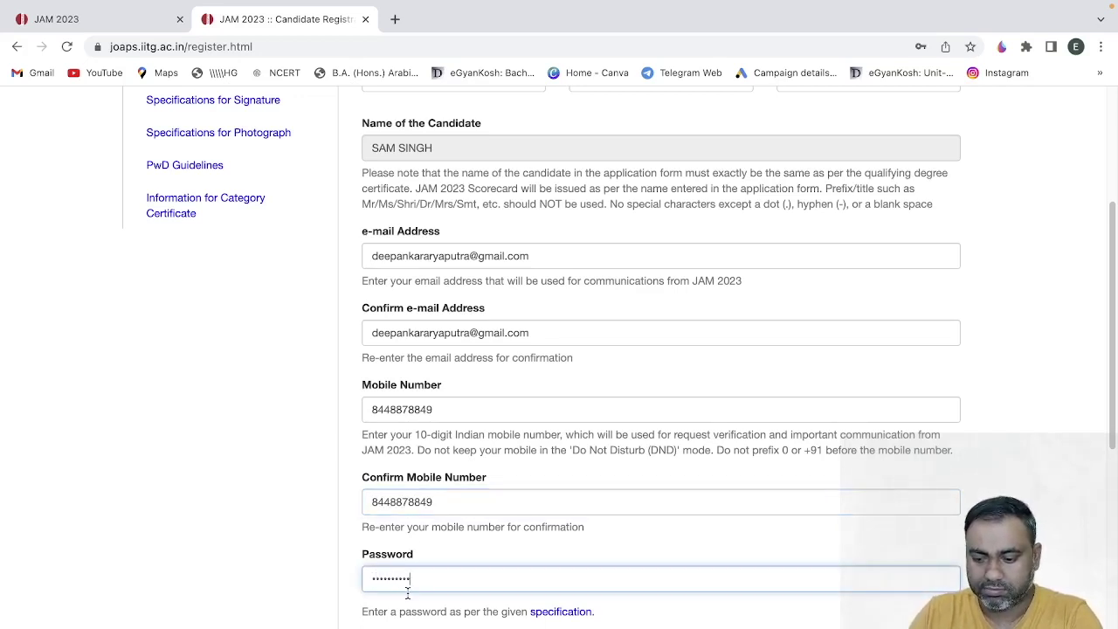
pyautogui.press('Tab')
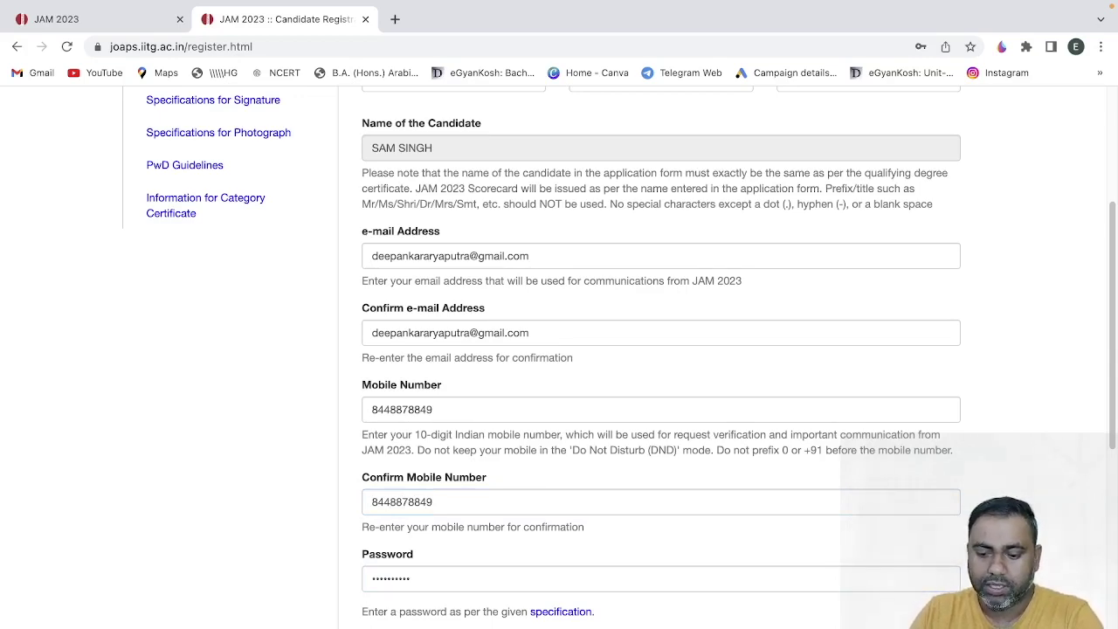
# - Answer the captcha with 8, accept the disclaimer and submit the registration
pyautogui.scroll(-3, 400, 492)
pyautogui.click(399, 491)
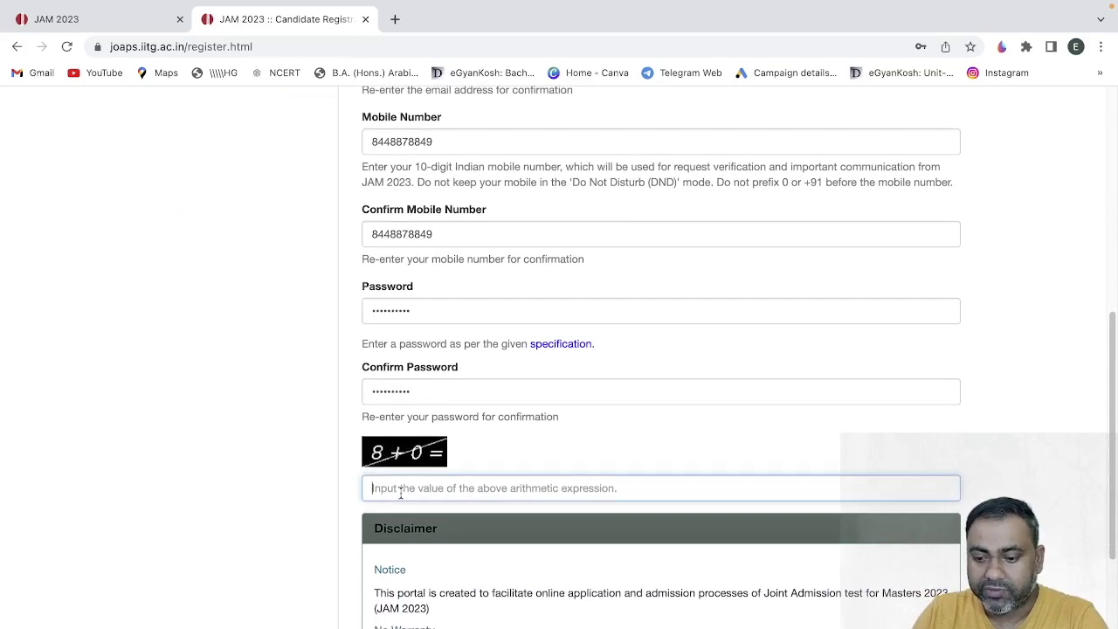
pyautogui.write('8')
pyautogui.click(346, 559)
pyautogui.scroll(-4, 345, 558)
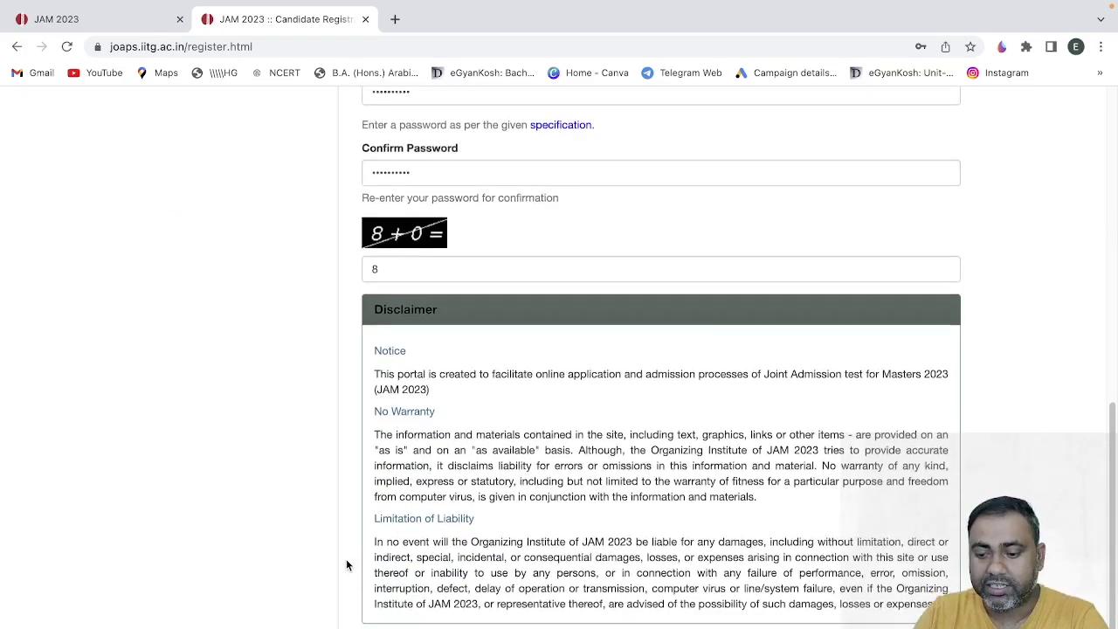
pyautogui.click(366, 534)
pyautogui.click(384, 624)
pyautogui.scroll(-1, 270, 474)
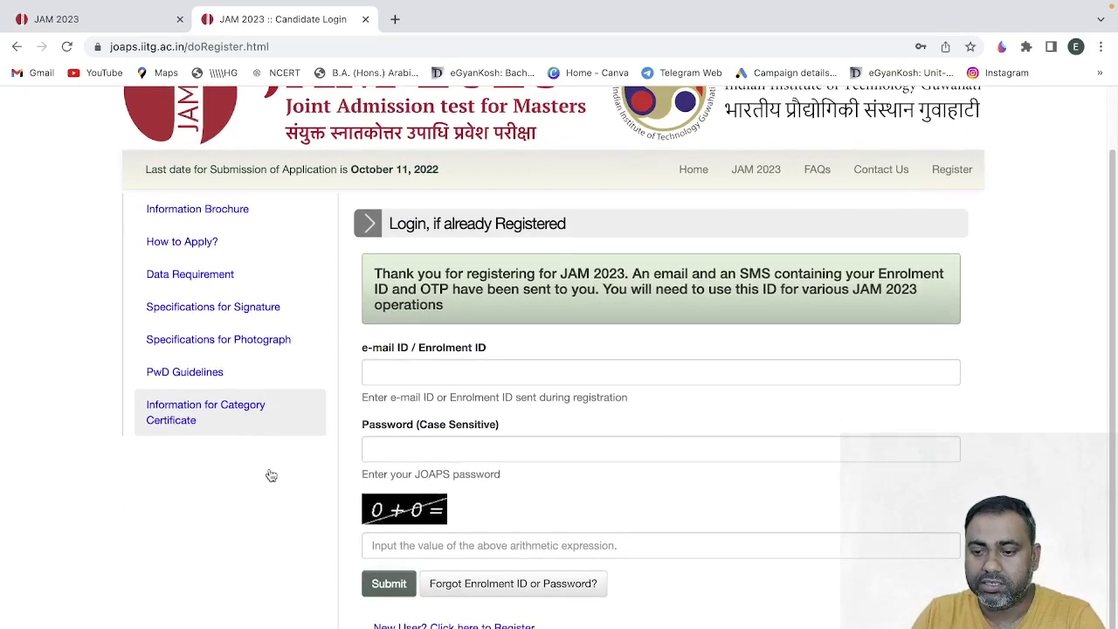
# - Sign in with the new account's e-mail, password and captcha 0, then start mobile OTP verification
pyautogui.click(392, 370)
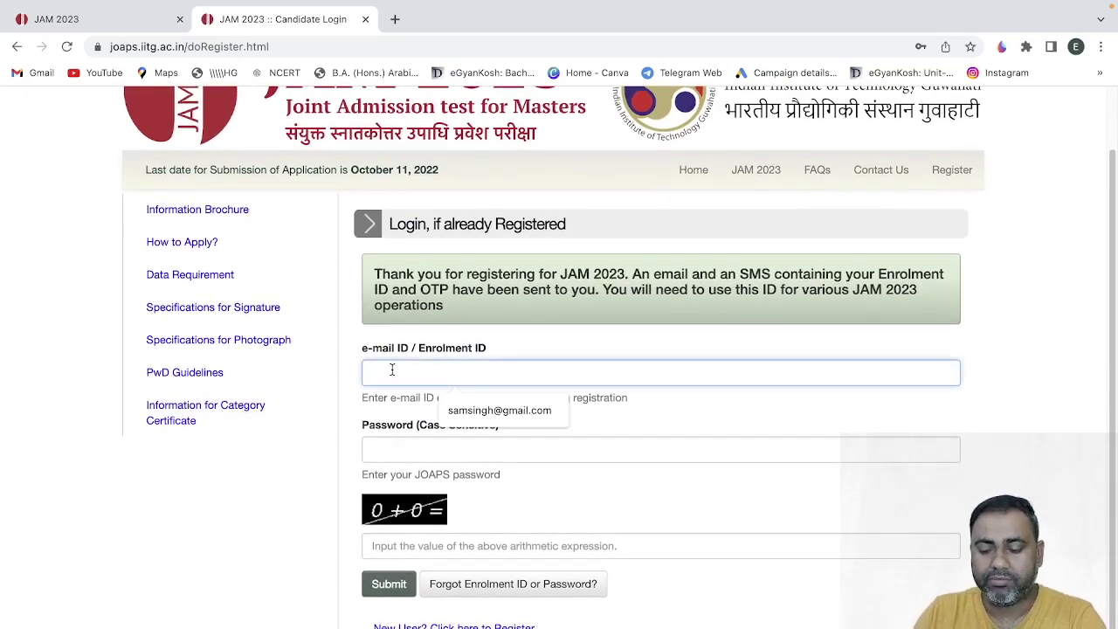
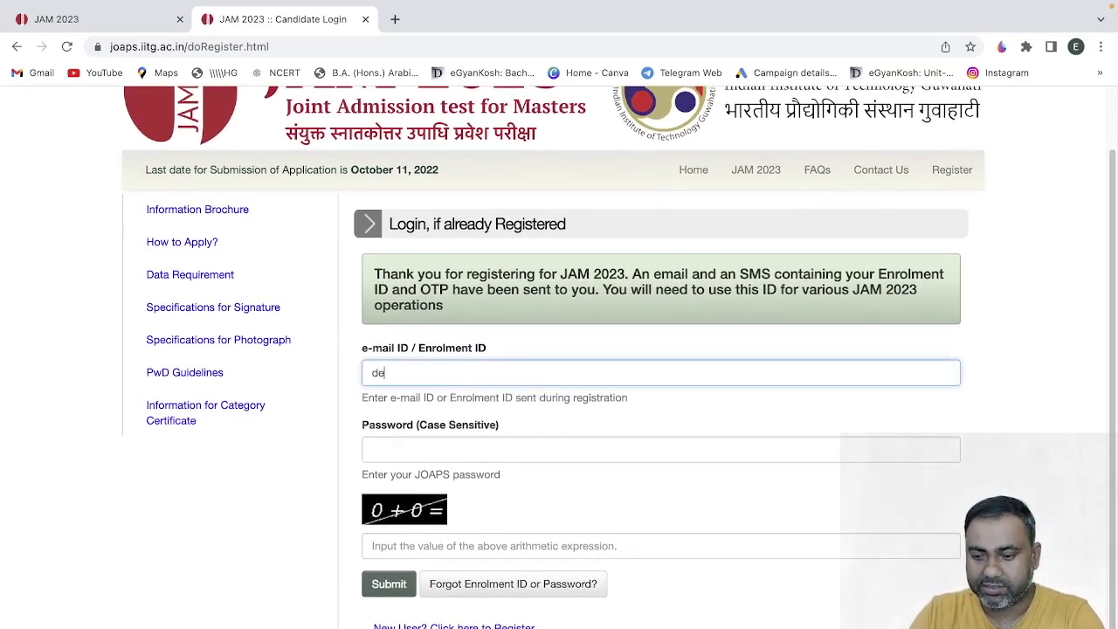
pyautogui.click(408, 442)
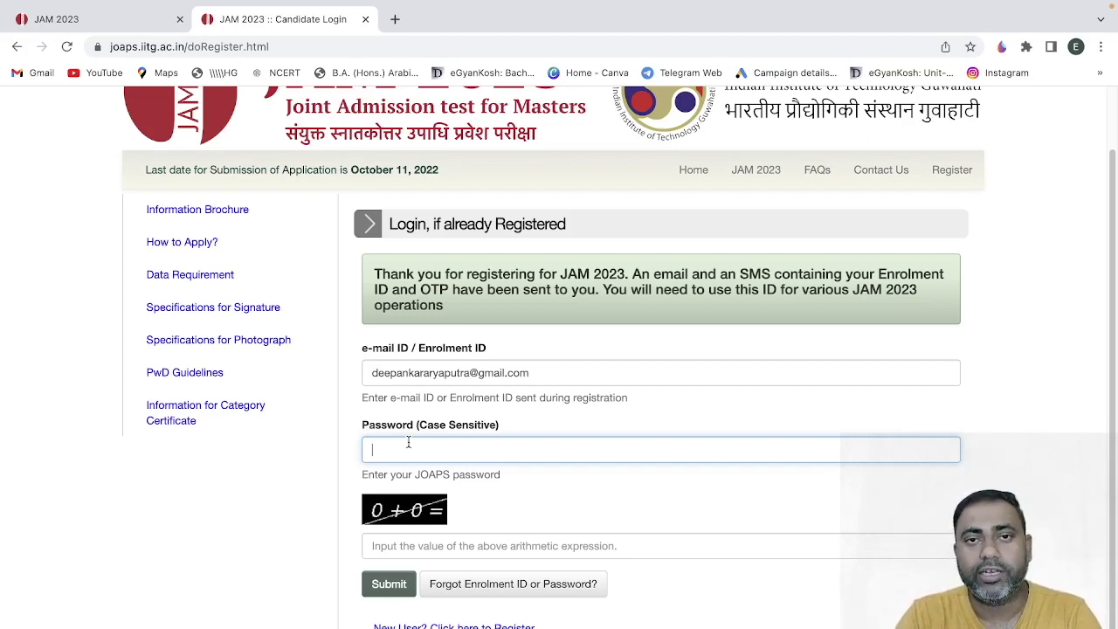
pyautogui.write('•')
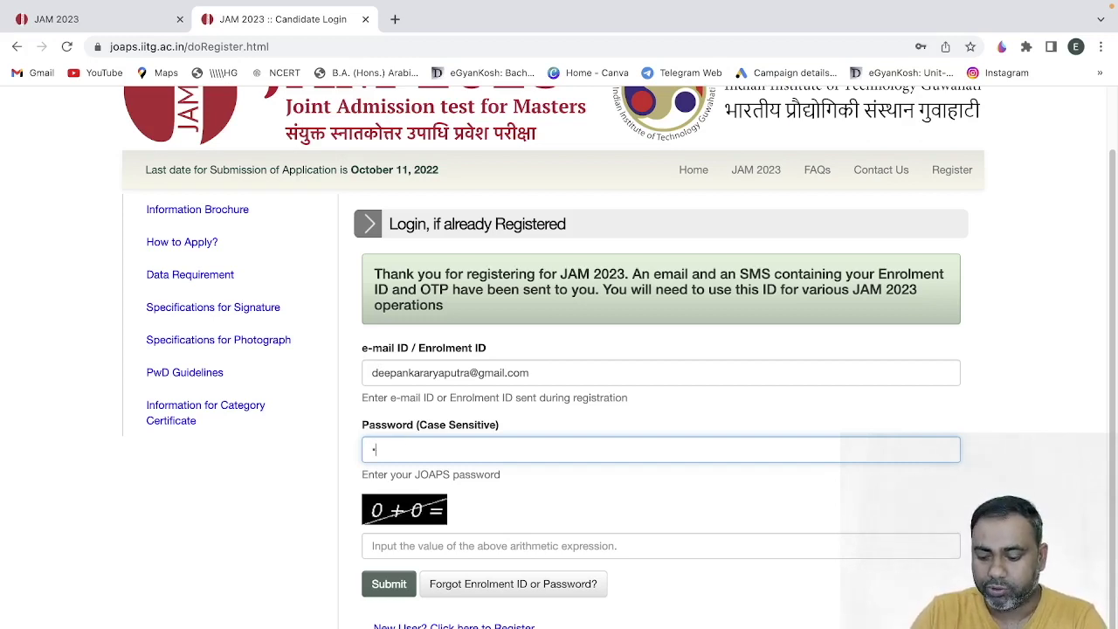
pyautogui.write('•••')
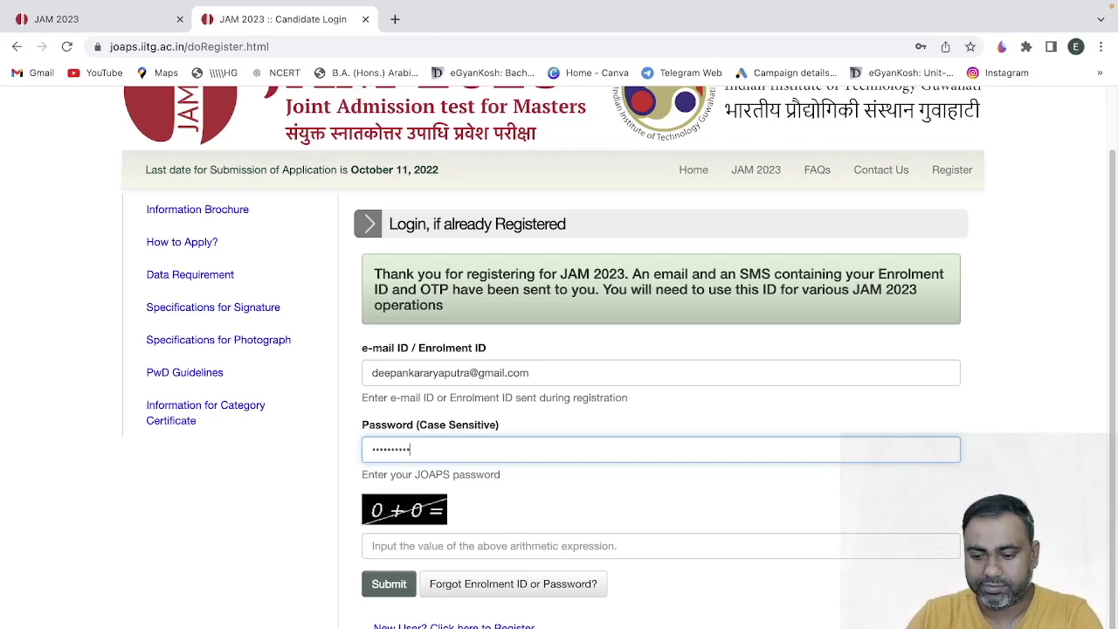
pyautogui.click(425, 544)
pyautogui.write('0')
pyautogui.click(412, 581)
pyautogui.click(424, 471)
pyautogui.click(395, 193)
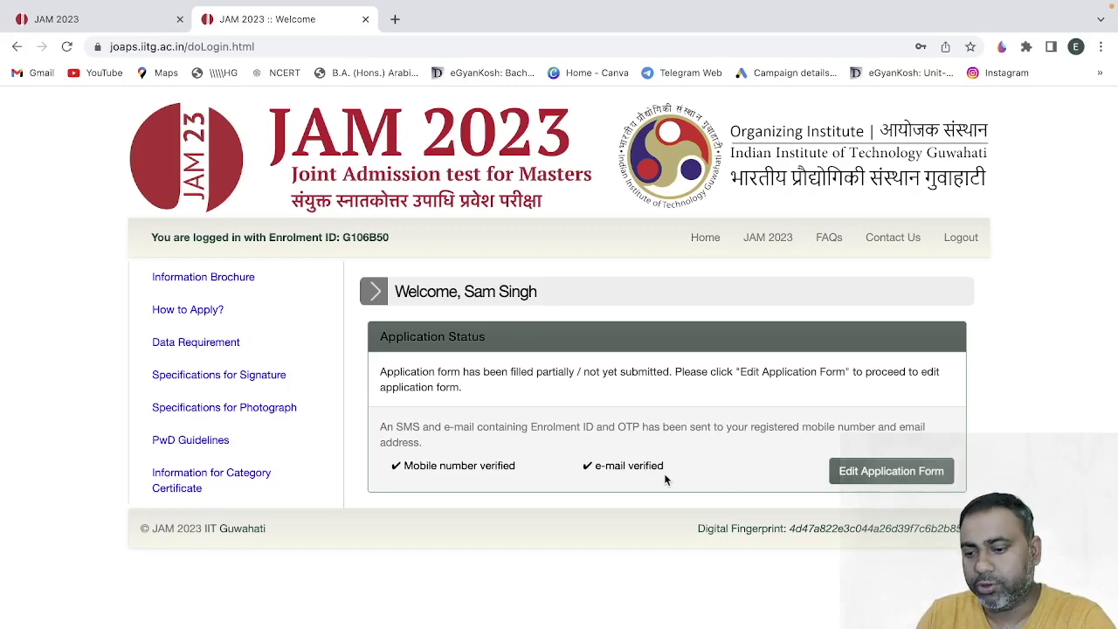
# - Open the Edit Application Form, scroll to the JAM 2023 Exam Details and turn on the Paint annotation panel
pyautogui.click(864, 472)
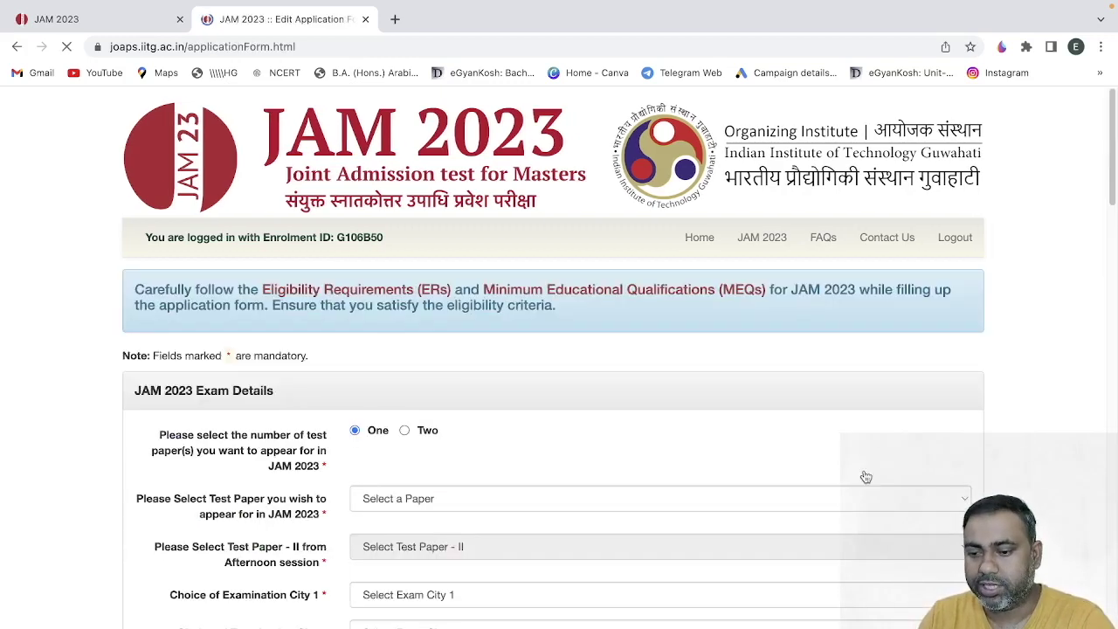
pyautogui.scroll(-3, 36, 549)
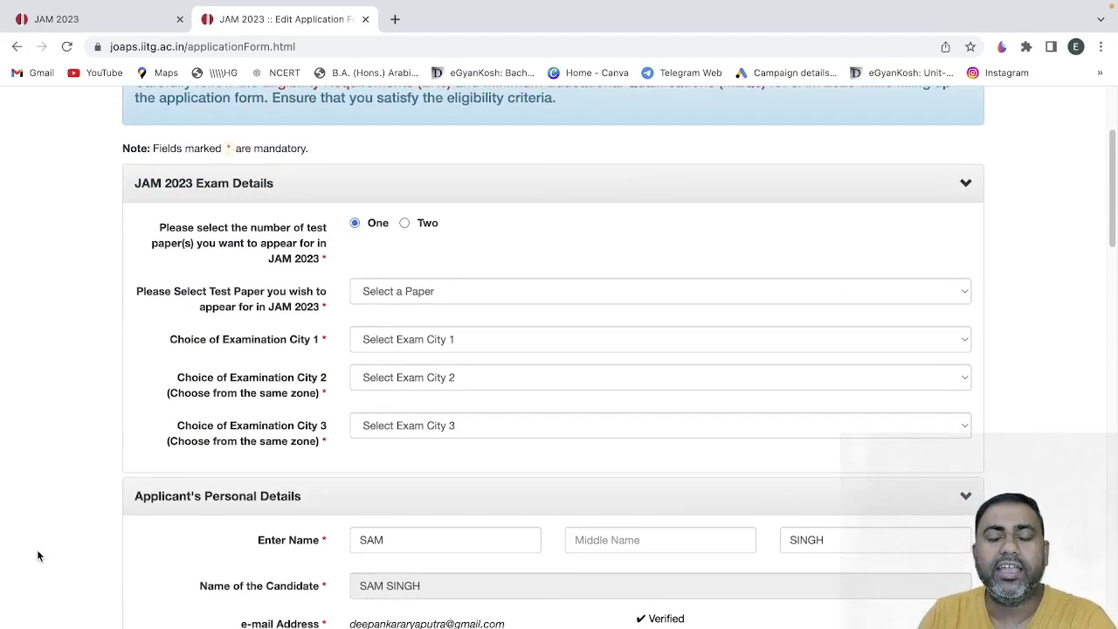
pyautogui.scroll(-1, 38, 555)
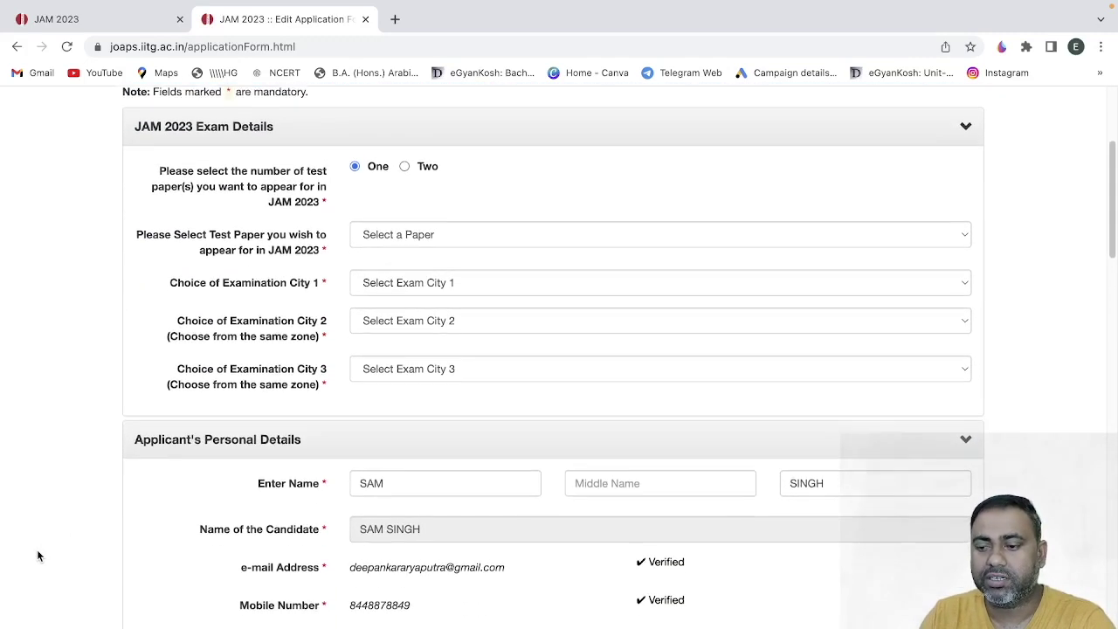
pyautogui.scroll(1, 38, 555)
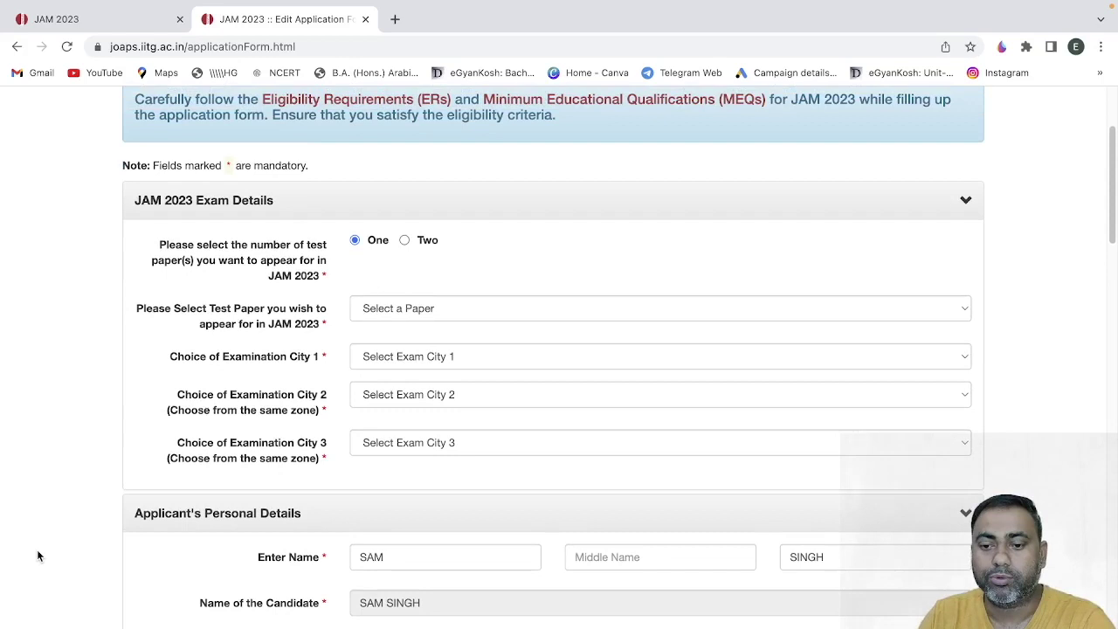
pyautogui.scroll(-1, 37, 555)
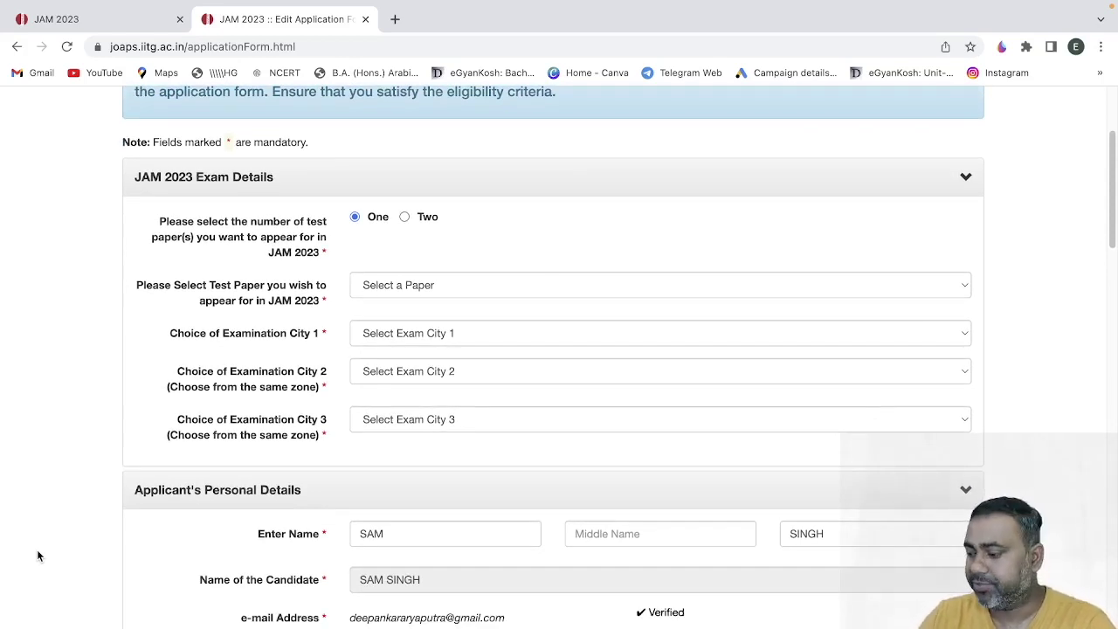
pyautogui.click(1001, 48)
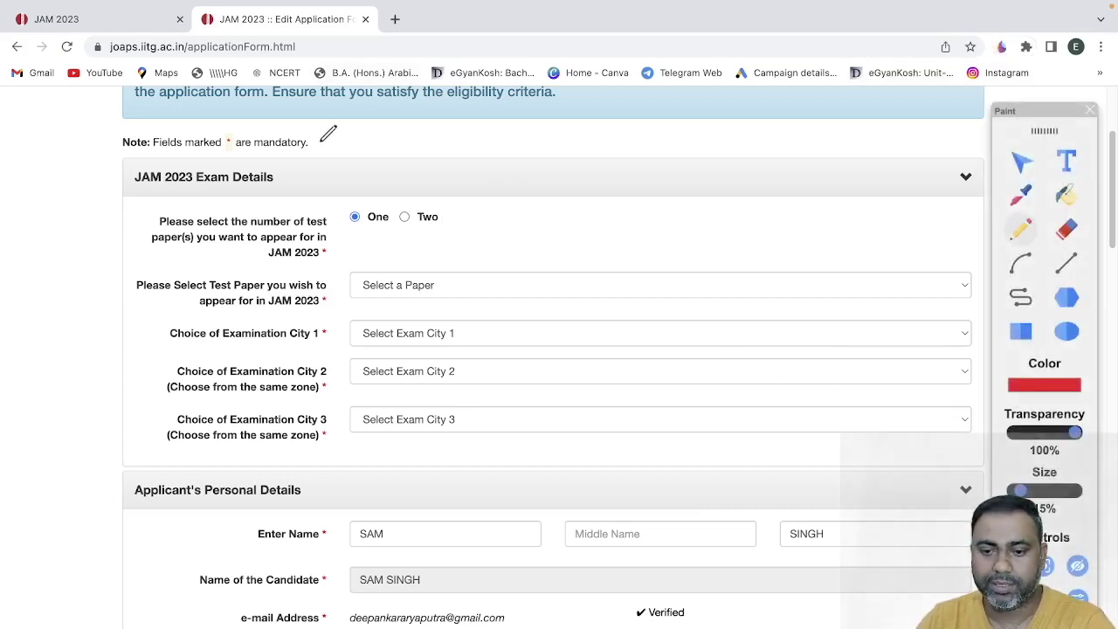
# - Circle and underline the One paper option and circle the Select a Paper field in red, then close the panel
pyautogui.moveTo(377, 193)
pyautogui.mouseDown()
pyautogui.moveTo(349, 218)
pyautogui.moveTo(342, 200)
pyautogui.mouseUp()
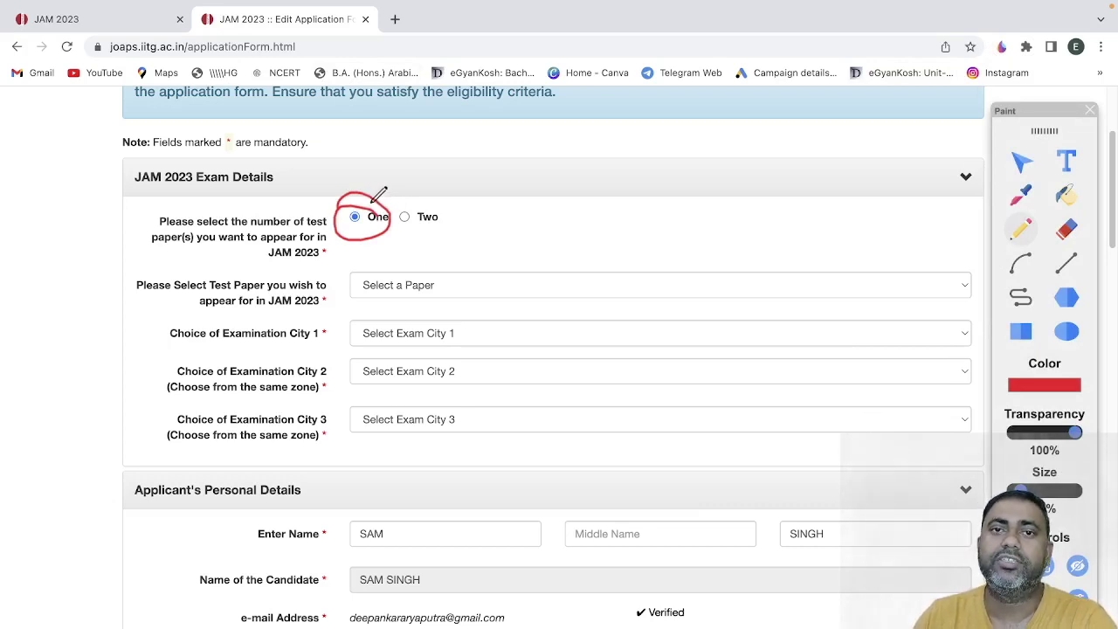
pyautogui.moveTo(330, 237); pyautogui.dragTo(410, 242)
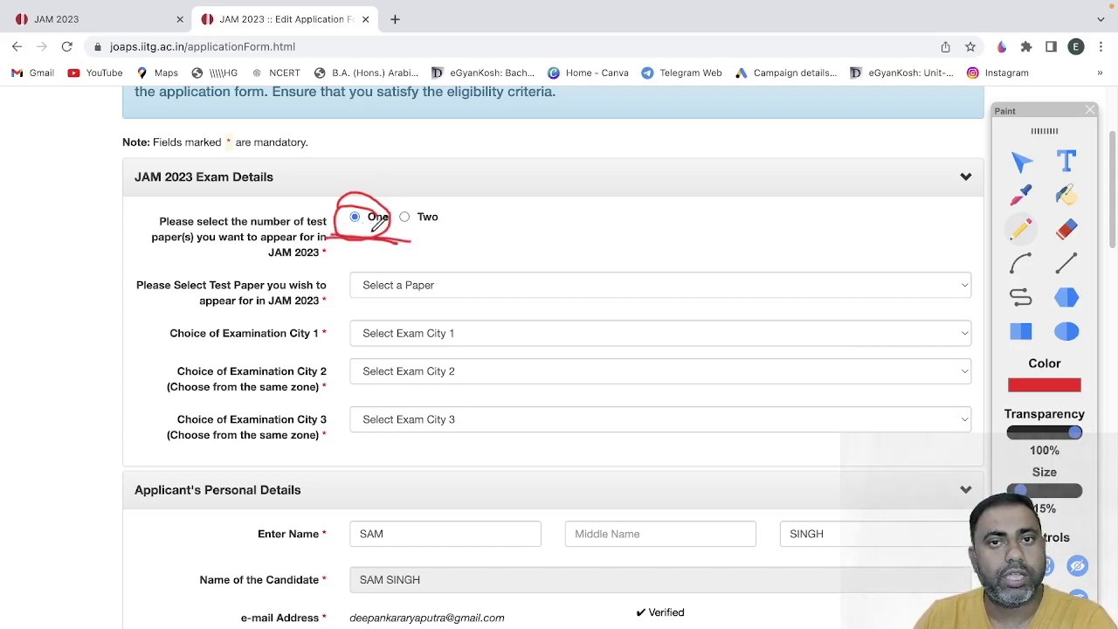
pyautogui.moveTo(376, 202)
pyautogui.mouseDown()
pyautogui.moveTo(349, 239)
pyautogui.moveTo(361, 199)
pyautogui.mouseUp()
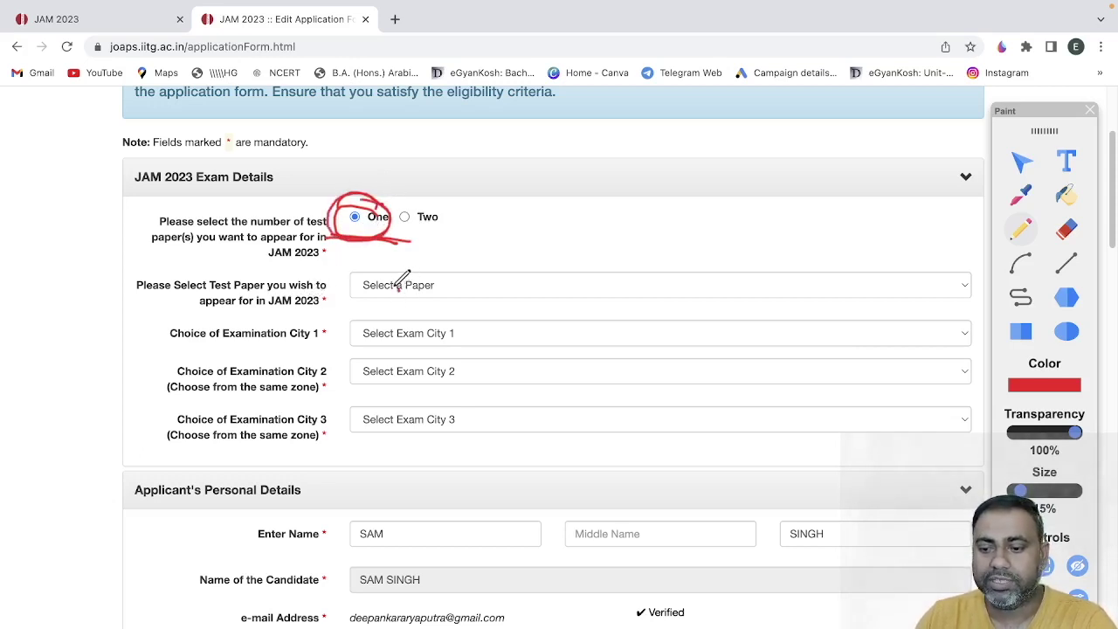
pyautogui.moveTo(393, 268)
pyautogui.mouseDown()
pyautogui.moveTo(365, 302)
pyautogui.moveTo(442, 278)
pyautogui.moveTo(416, 268)
pyautogui.mouseUp()
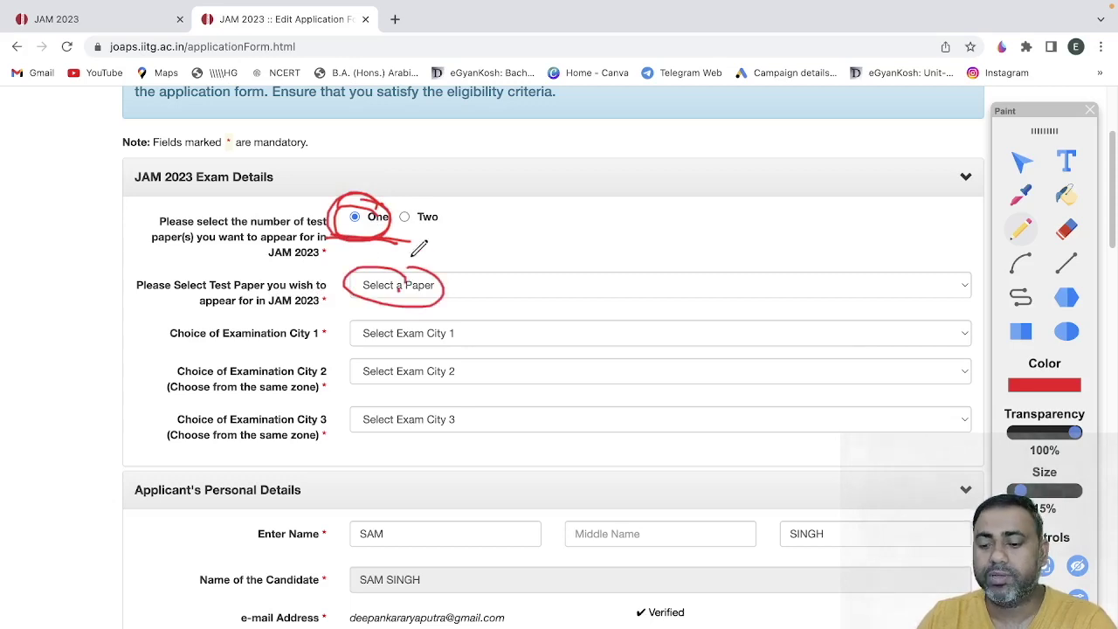
pyautogui.click(1090, 110)
# - Choose Economics (EN) as the single test paper and confirm it as Paper - I
pyautogui.click(460, 285)
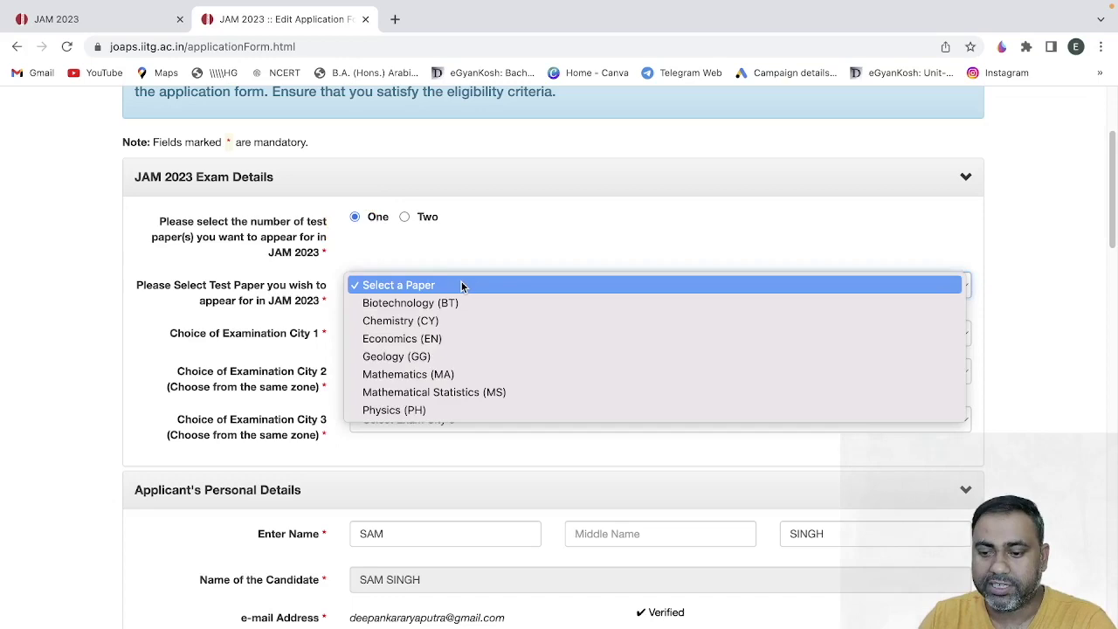
pyautogui.click(419, 338)
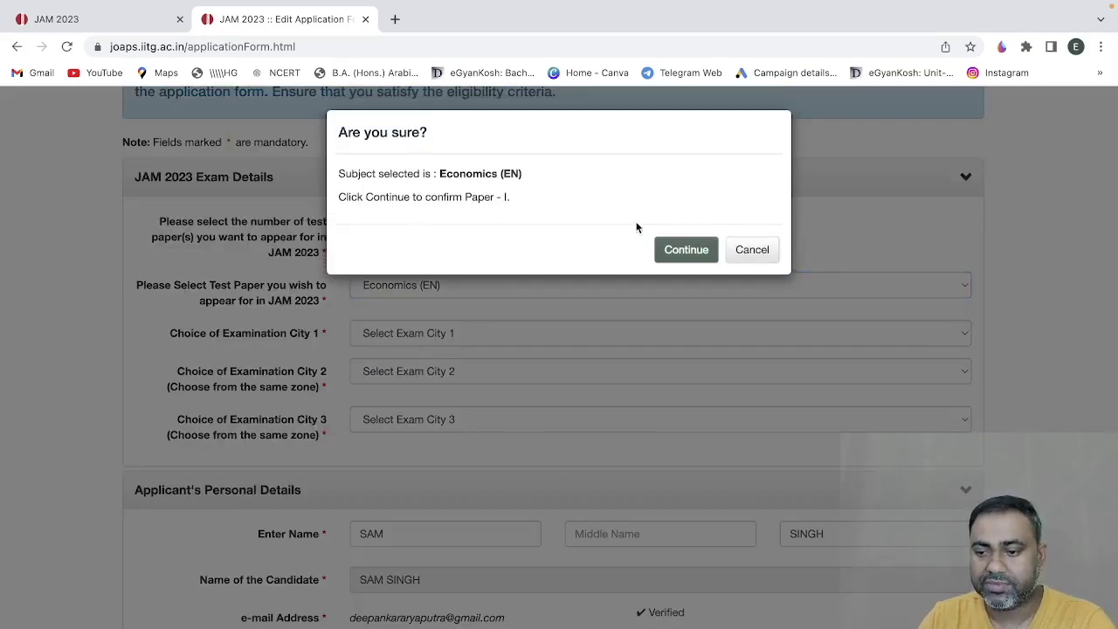
pyautogui.click(692, 248)
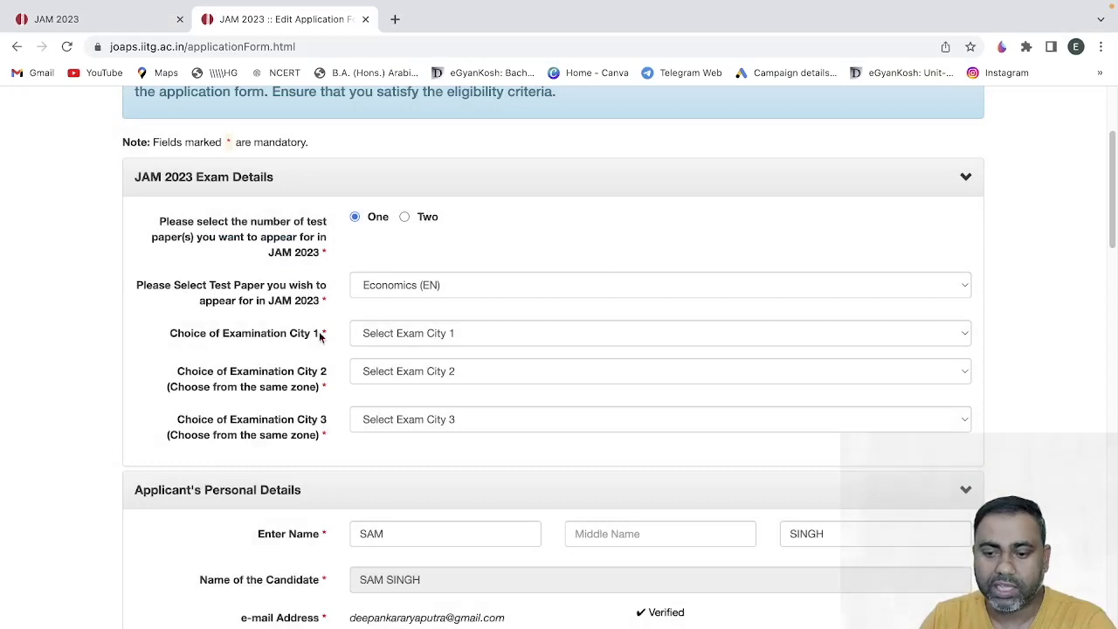
# - Set exam cities 1, 2 and 3 to New Delhi, Gurugram and Greater NOIDA
pyautogui.click(403, 334)
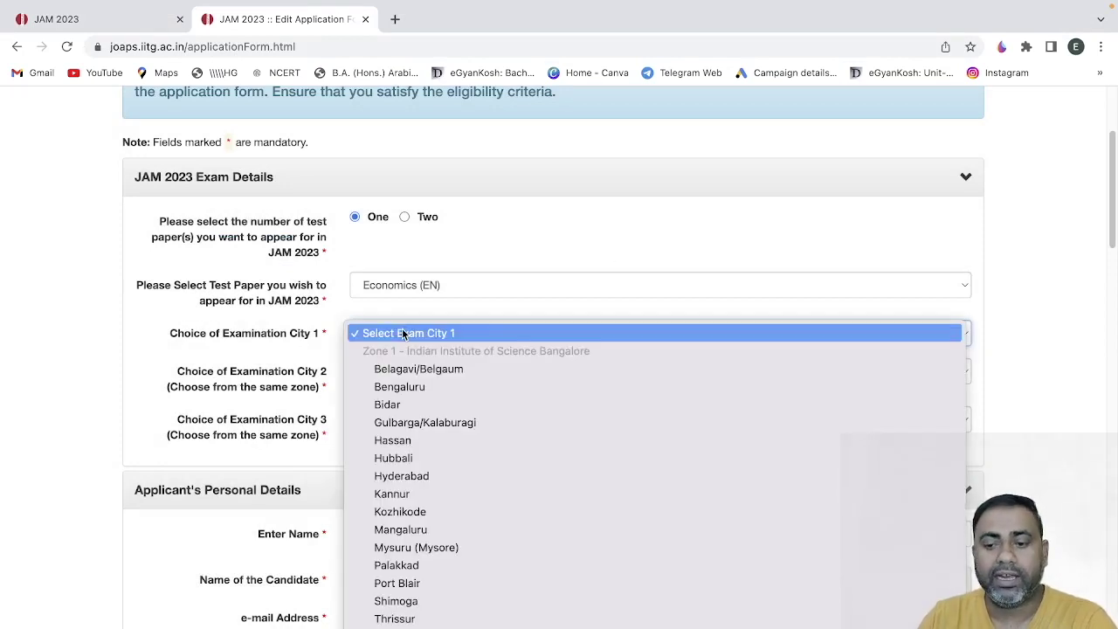
pyautogui.scroll(-5, 394, 408)
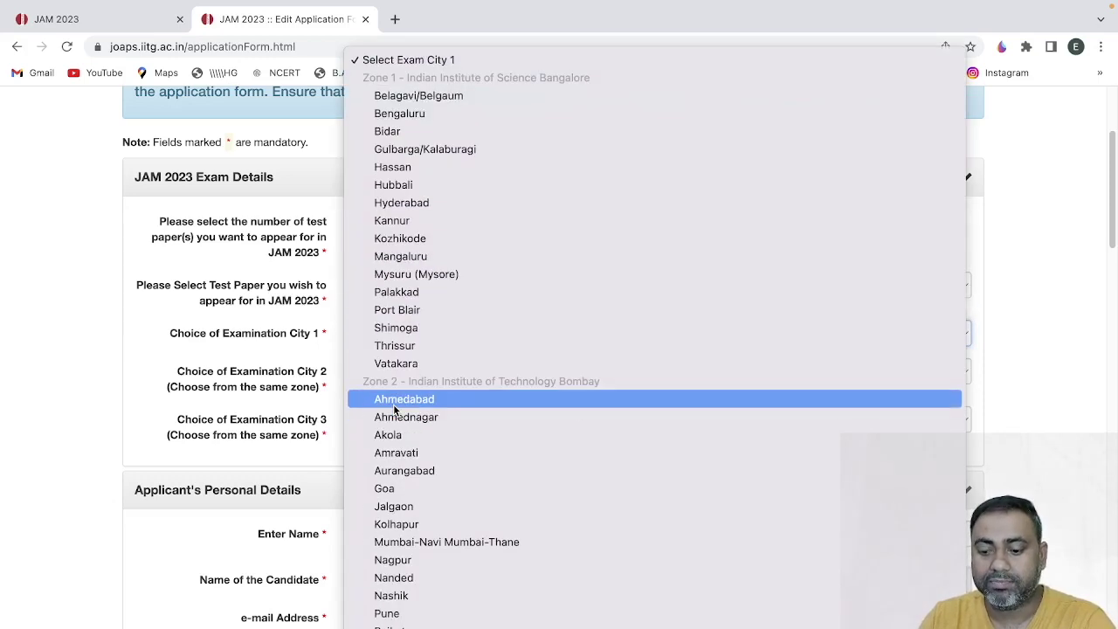
pyautogui.scroll(-5, 399, 457)
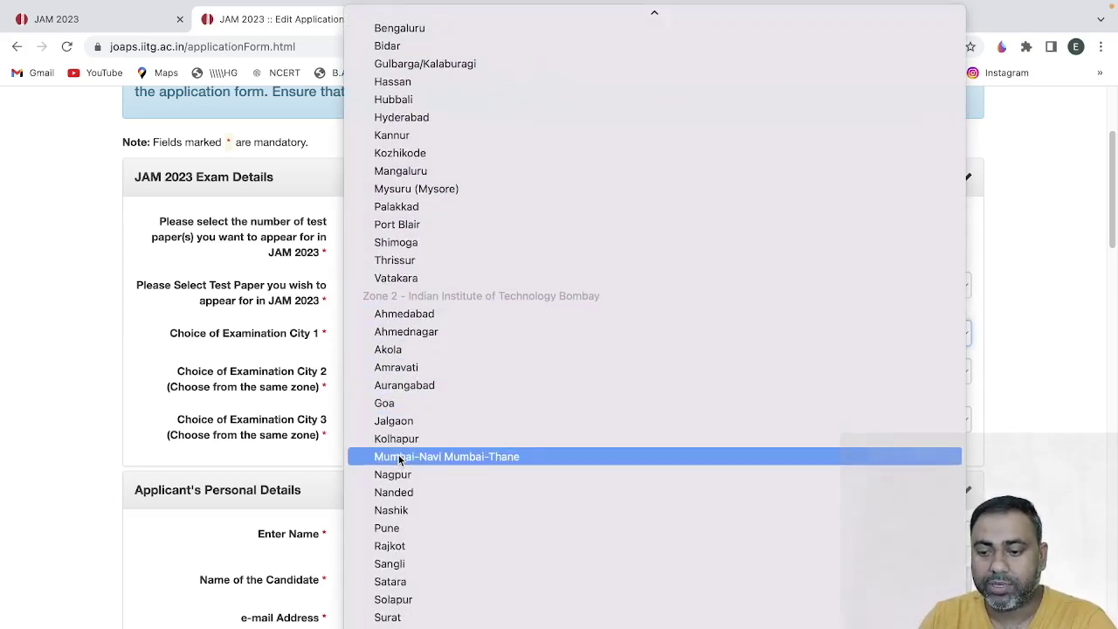
pyautogui.scroll(-5, 399, 460)
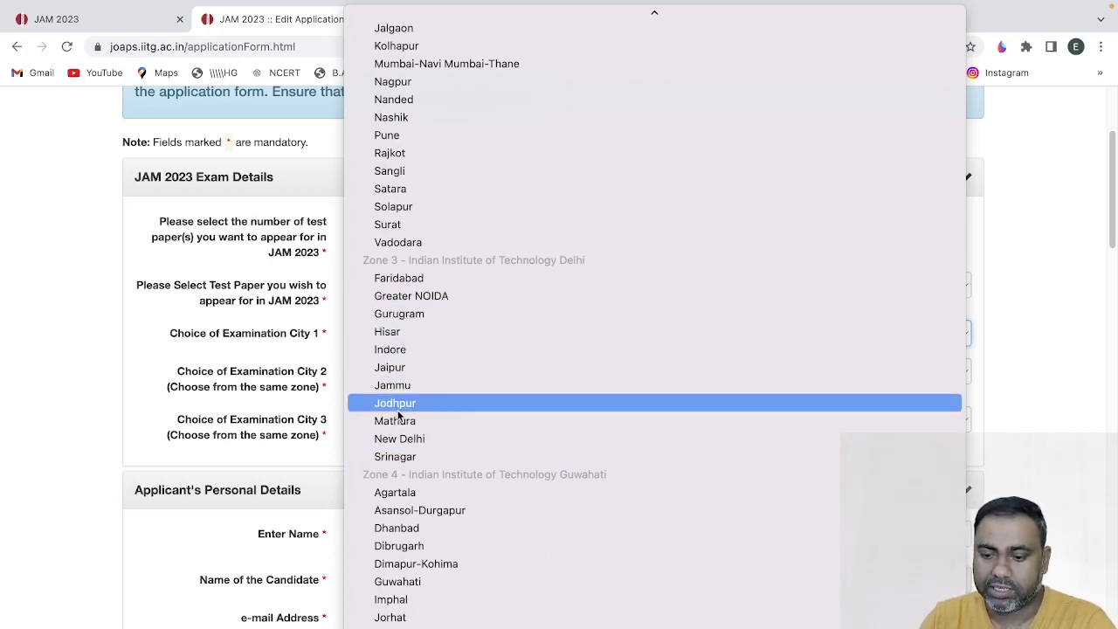
pyautogui.click(399, 438)
pyautogui.click(407, 379)
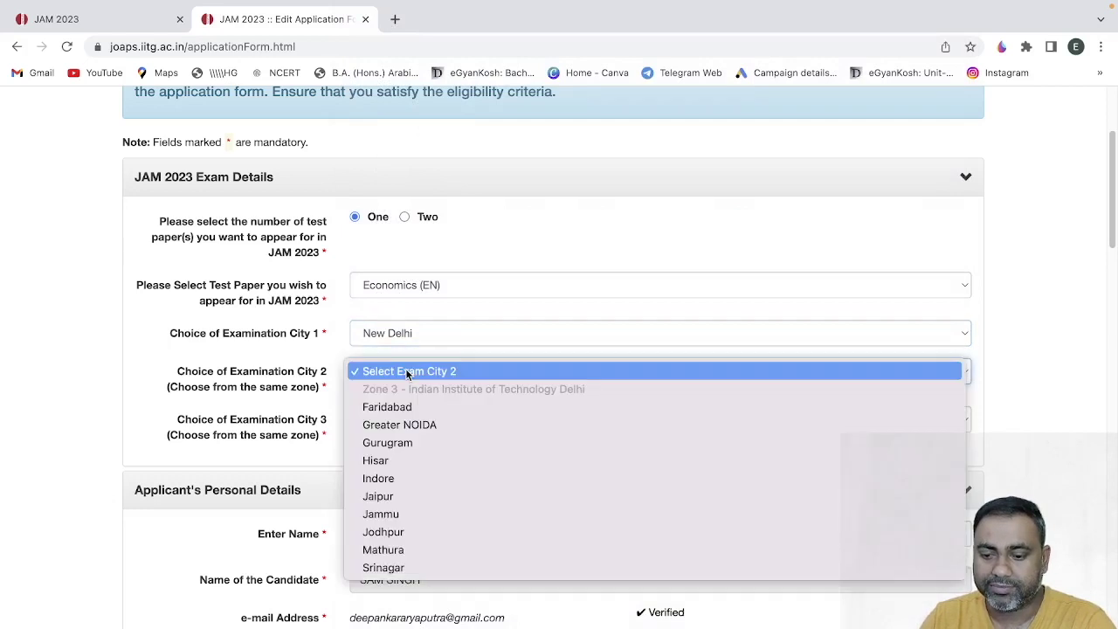
pyautogui.click(402, 444)
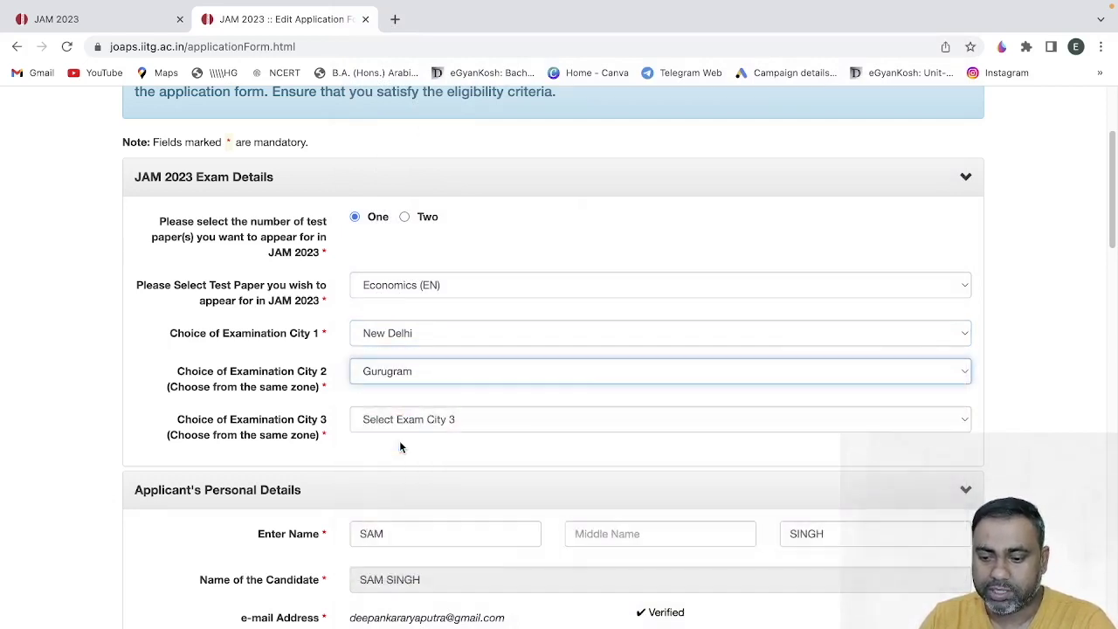
pyautogui.click(404, 419)
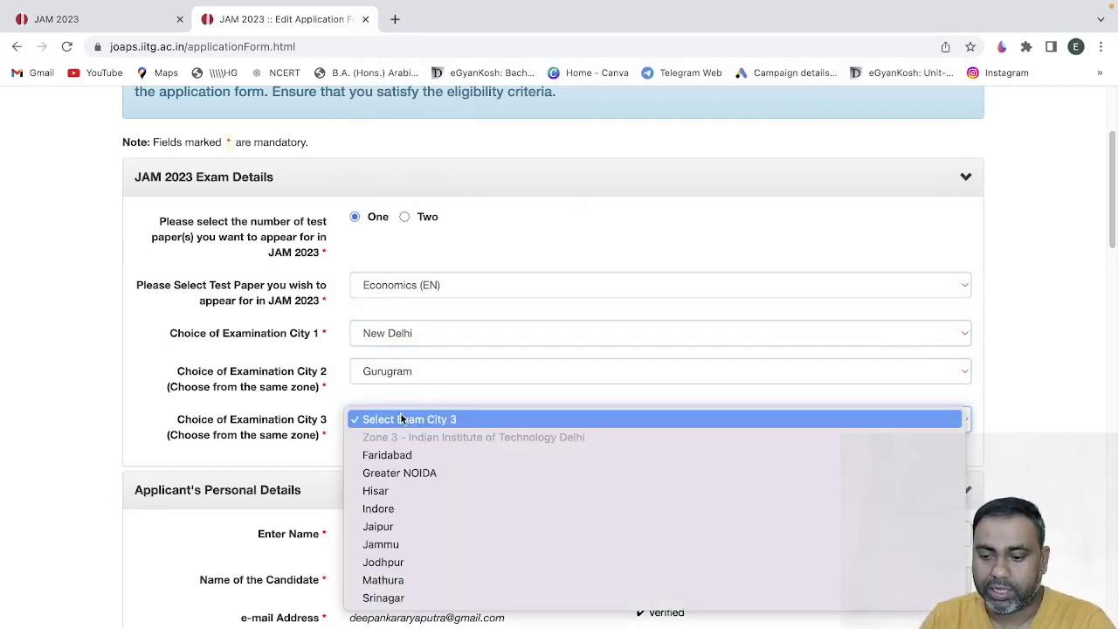
pyautogui.click(397, 473)
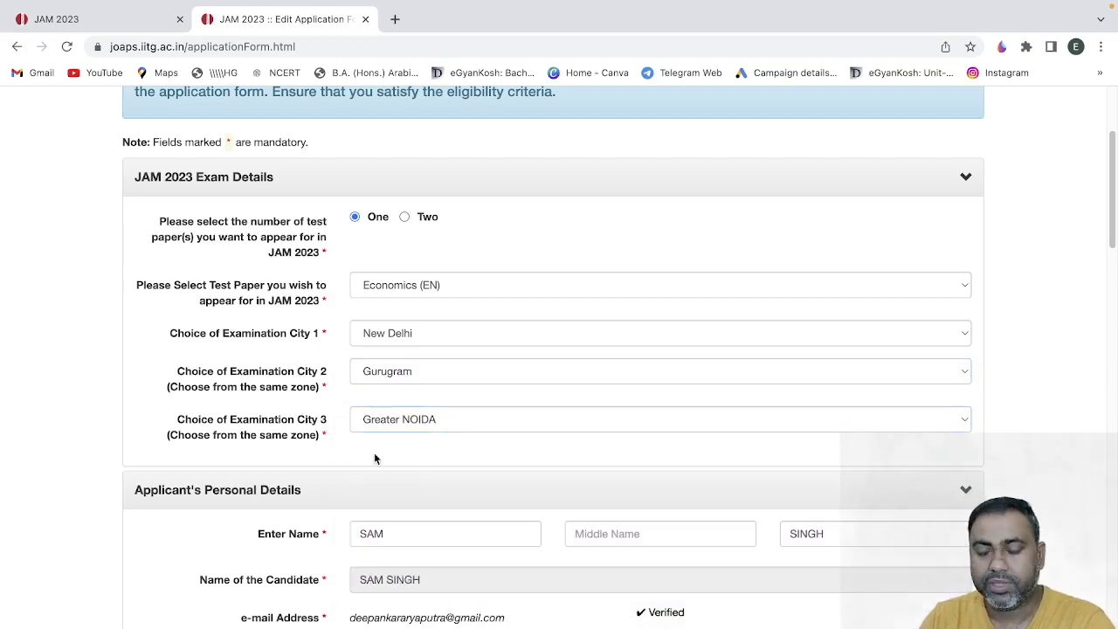
pyautogui.scroll(-3, 374, 452)
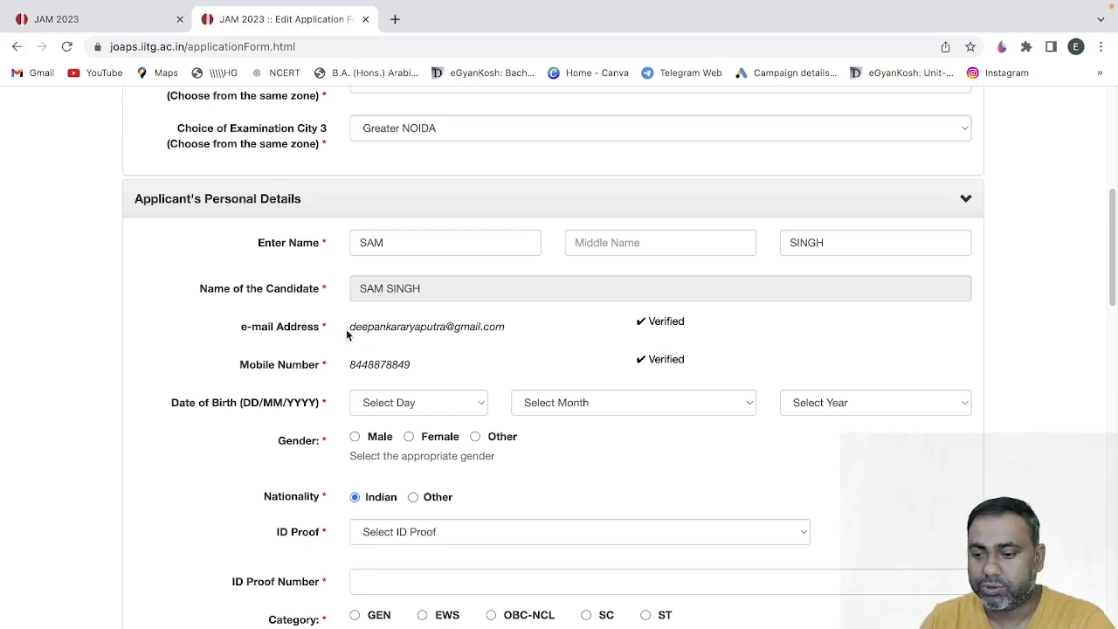
# - Review the Personal Details section and bring the Paint annotation panel back up over it
pyautogui.scroll(-2, 346, 328)
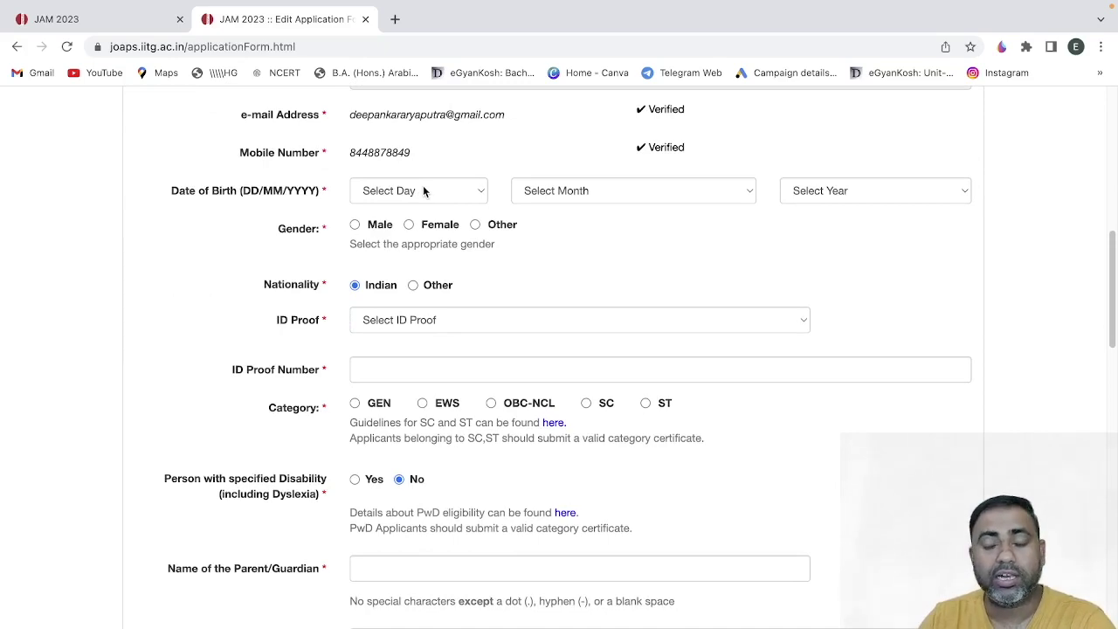
pyautogui.scroll(3, 394, 247)
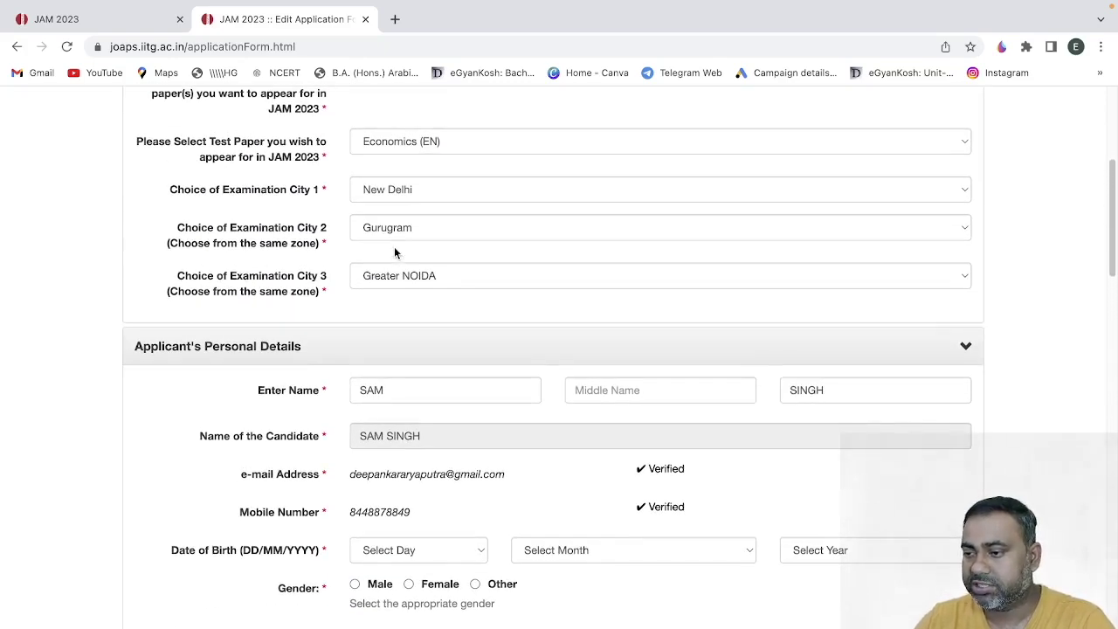
pyautogui.click(1001, 46)
pyautogui.scroll(-5, 295, 238)
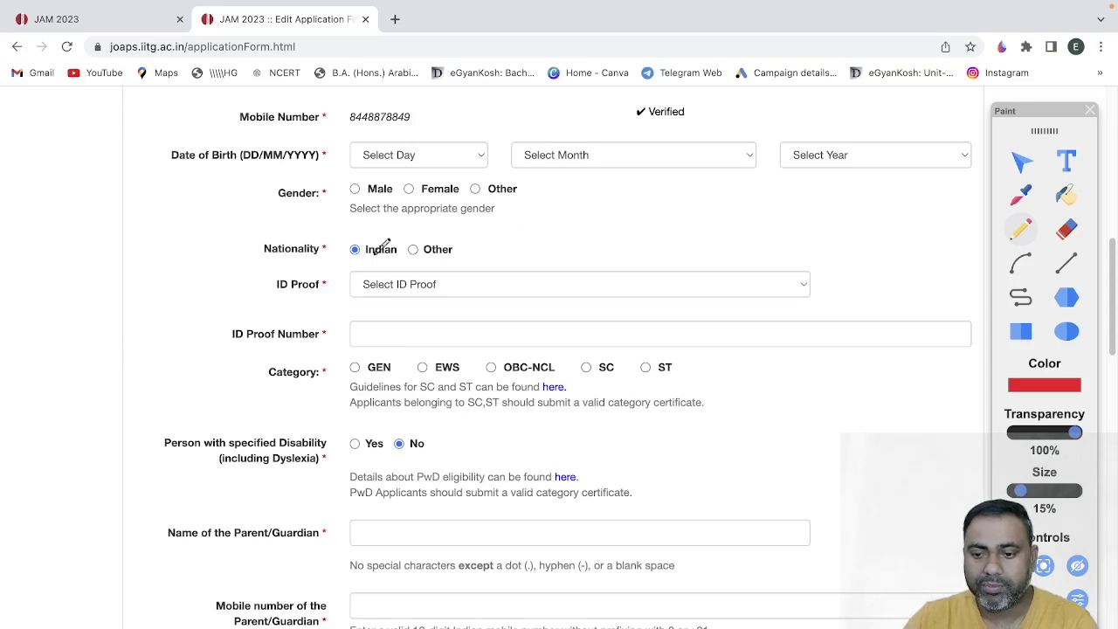
# - Circle the ID Proof field in red and set the ID proof type to Aadhaar ID
pyautogui.moveTo(288, 256)
pyautogui.mouseDown()
pyautogui.moveTo(339, 267)
pyautogui.moveTo(268, 272)
pyautogui.mouseUp()
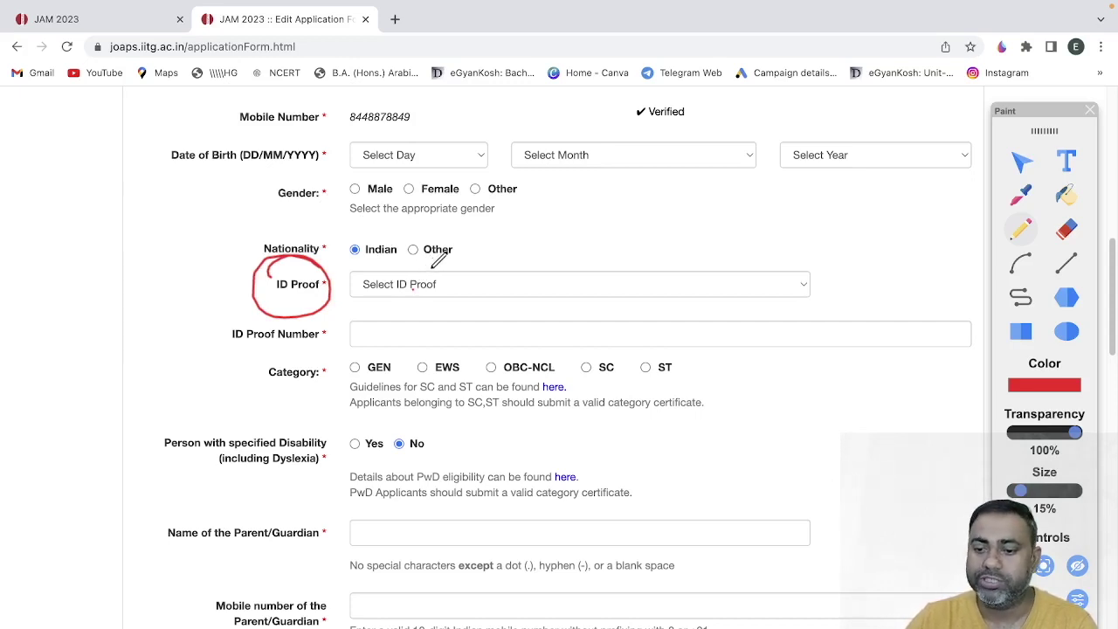
pyautogui.click(1091, 105)
pyautogui.click(395, 293)
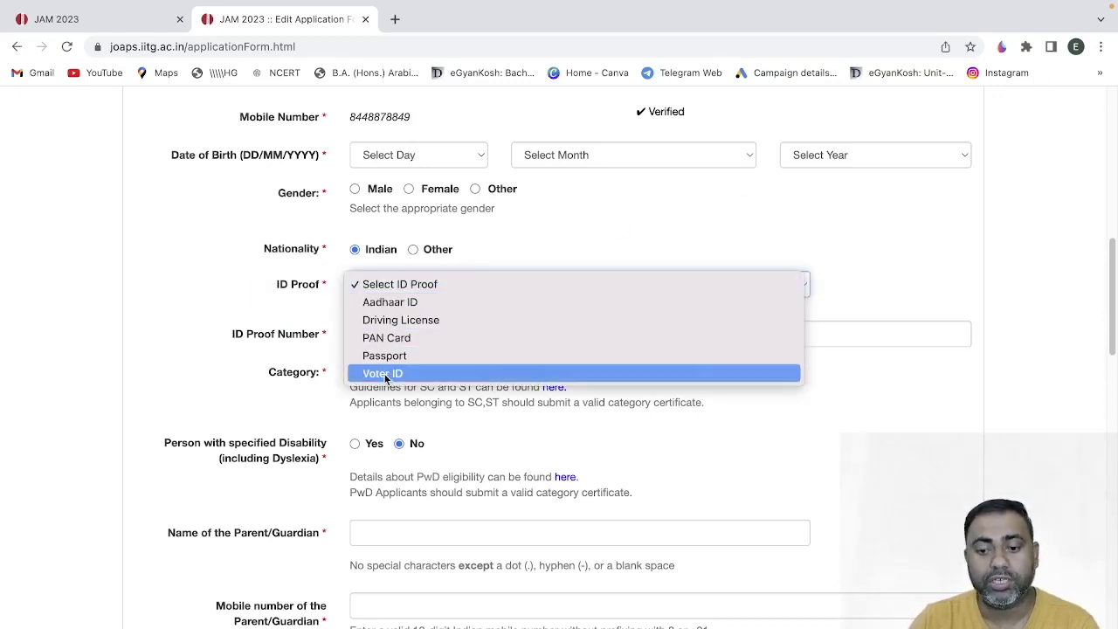
pyautogui.click(401, 316)
pyautogui.click(394, 287)
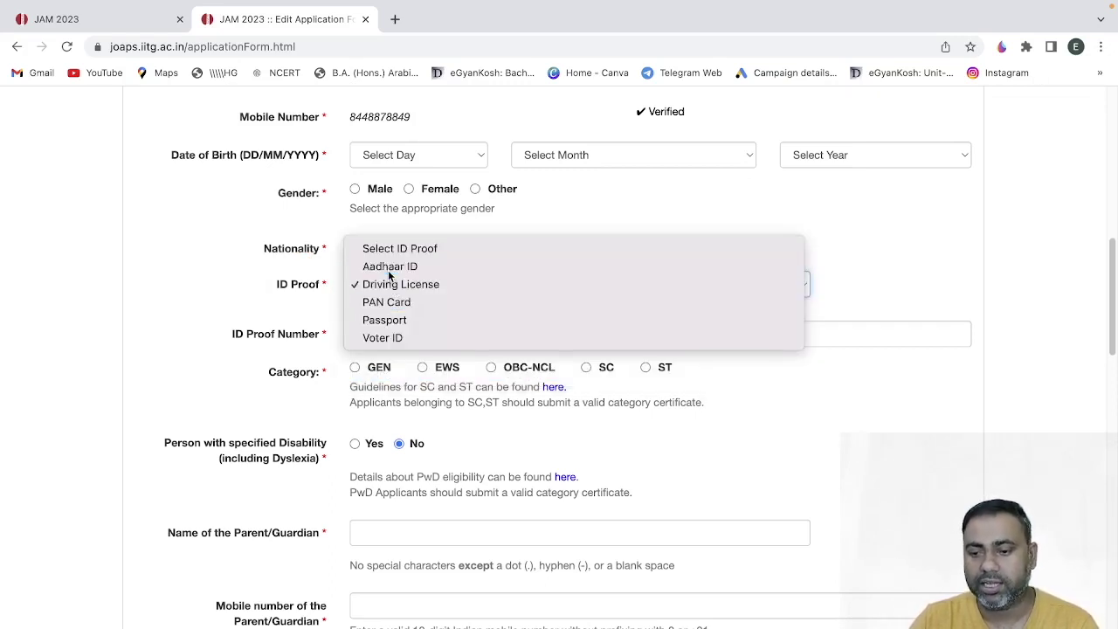
pyautogui.click(389, 267)
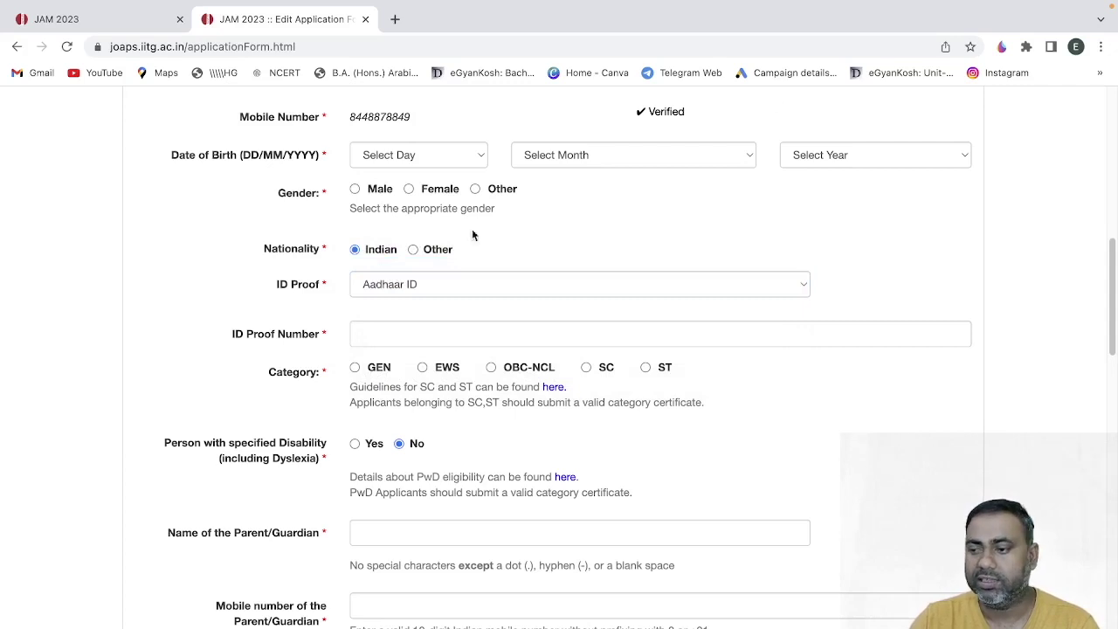
# - Circle the Category label and its GEN, OBC-NCL, SC and ST options, underlining the SC/ST note
pyautogui.click(1001, 46)
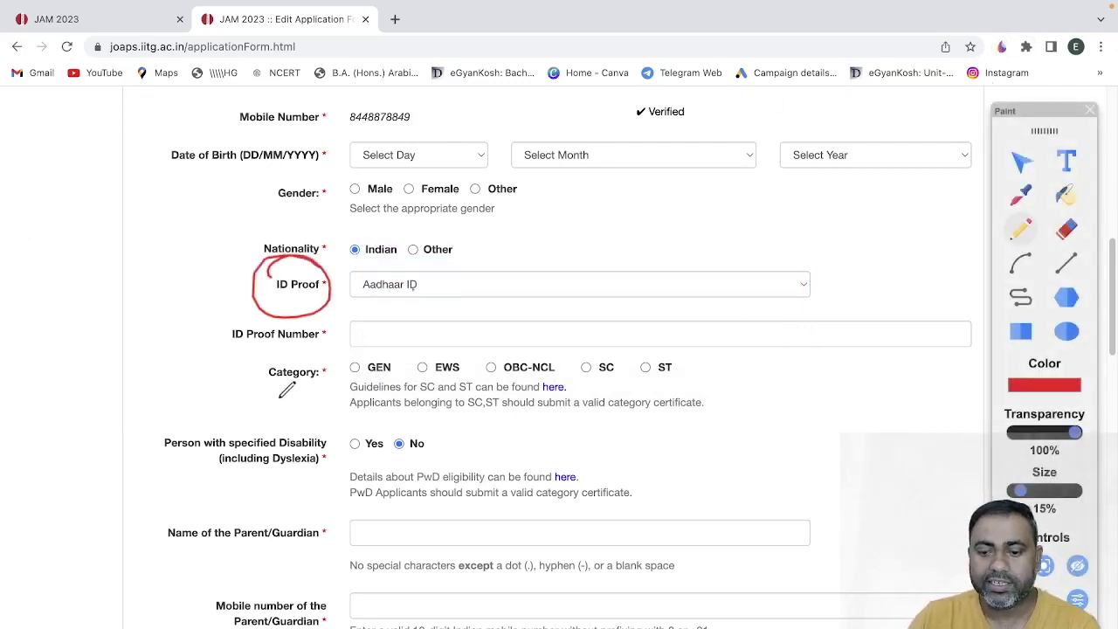
pyautogui.moveTo(332, 361); pyautogui.dragTo(295, 343)
pyautogui.moveTo(366, 335); pyautogui.dragTo(454, 402)
pyautogui.moveTo(545, 386)
pyautogui.mouseDown()
pyautogui.moveTo(491, 372)
pyautogui.moveTo(563, 374)
pyautogui.moveTo(529, 356)
pyautogui.mouseUp()
pyautogui.moveTo(613, 374); pyautogui.dragTo(612, 355)
pyautogui.moveTo(681, 359)
pyautogui.mouseDown()
pyautogui.moveTo(682, 371)
pyautogui.moveTo(678, 355)
pyautogui.mouseUp()
pyautogui.moveTo(377, 422); pyautogui.dragTo(522, 445)
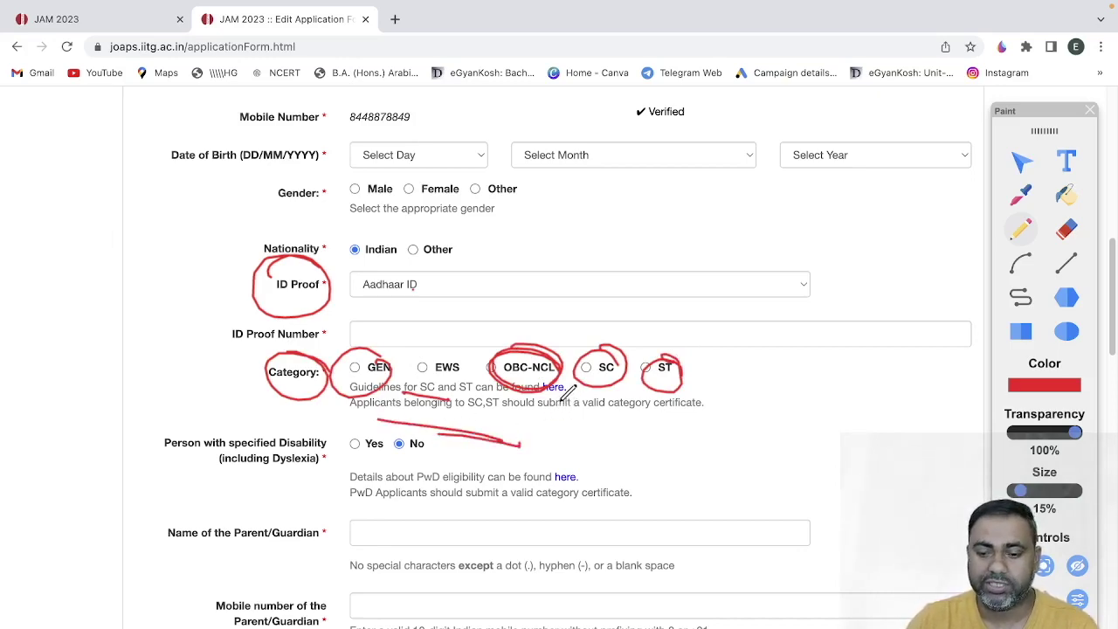
# - Mark the disability No answer and draw red arrows at the parent/guardian and address fields
pyautogui.scroll(-2, 566, 389)
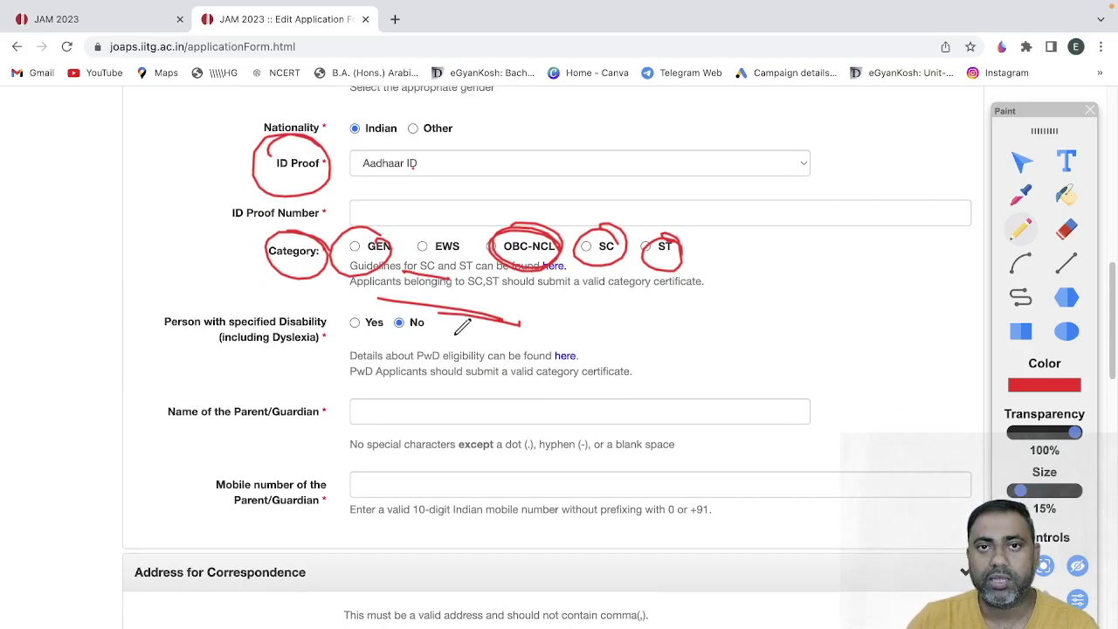
pyautogui.moveTo(382, 312)
pyautogui.mouseDown()
pyautogui.moveTo(435, 313)
pyautogui.moveTo(386, 336)
pyautogui.moveTo(410, 307)
pyautogui.mouseUp()
pyautogui.scroll(-2, 458, 327)
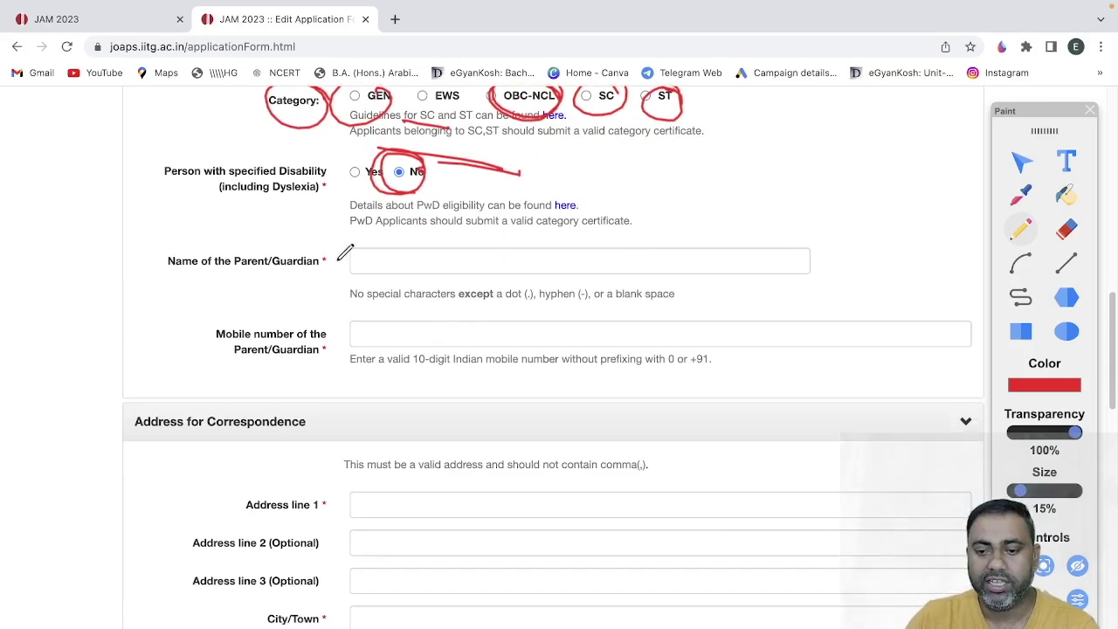
pyautogui.moveTo(324, 260)
pyautogui.mouseDown()
pyautogui.moveTo(393, 270)
pyautogui.moveTo(368, 284)
pyautogui.mouseUp()
pyautogui.scroll(-1, 367, 332)
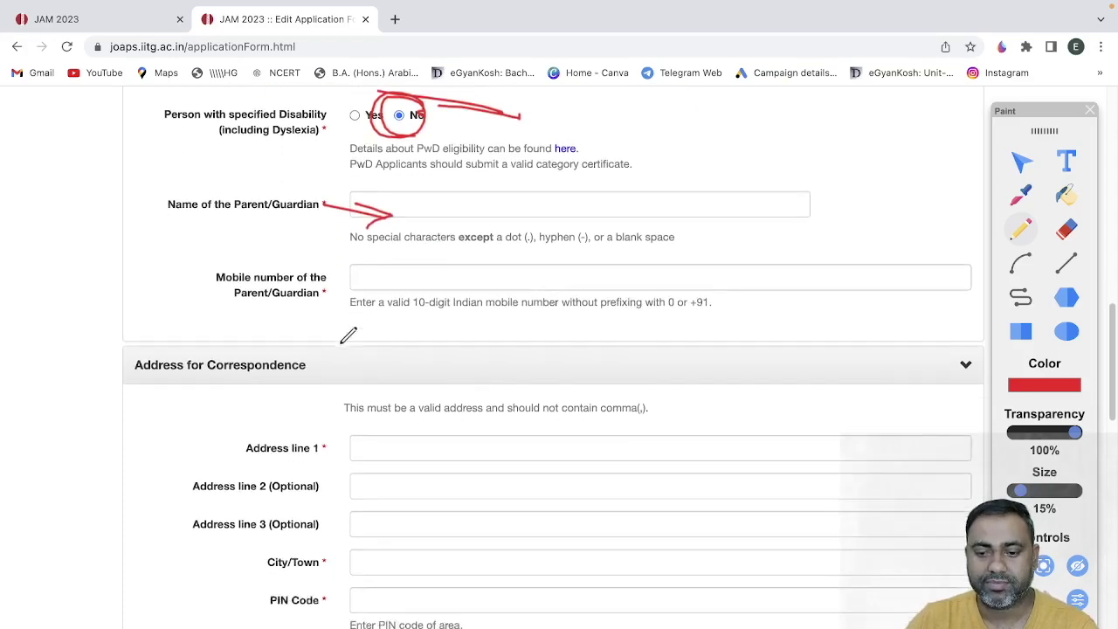
pyautogui.moveTo(335, 248); pyautogui.dragTo(404, 254)
pyautogui.moveTo(371, 243)
pyautogui.mouseDown()
pyautogui.moveTo(403, 255)
pyautogui.moveTo(374, 286)
pyautogui.mouseUp()
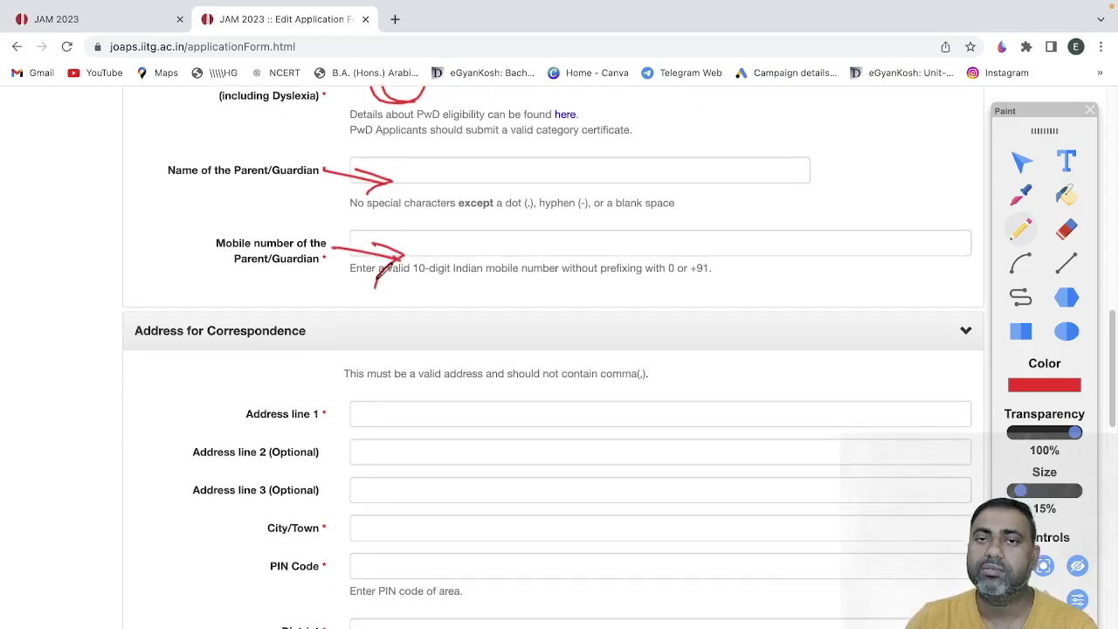
pyautogui.scroll(-1, 384, 293)
pyautogui.scroll(-1, 384, 294)
pyautogui.moveTo(330, 228); pyautogui.dragTo(393, 236)
pyautogui.moveTo(349, 266); pyautogui.dragTo(443, 251)
pyautogui.scroll(-1, 441, 249)
# - Underline the Qualifying Degree heading, circle Qualifying Degree and Discipline, and mark the graduation and completion-year questions
pyautogui.scroll(-5, 428, 262)
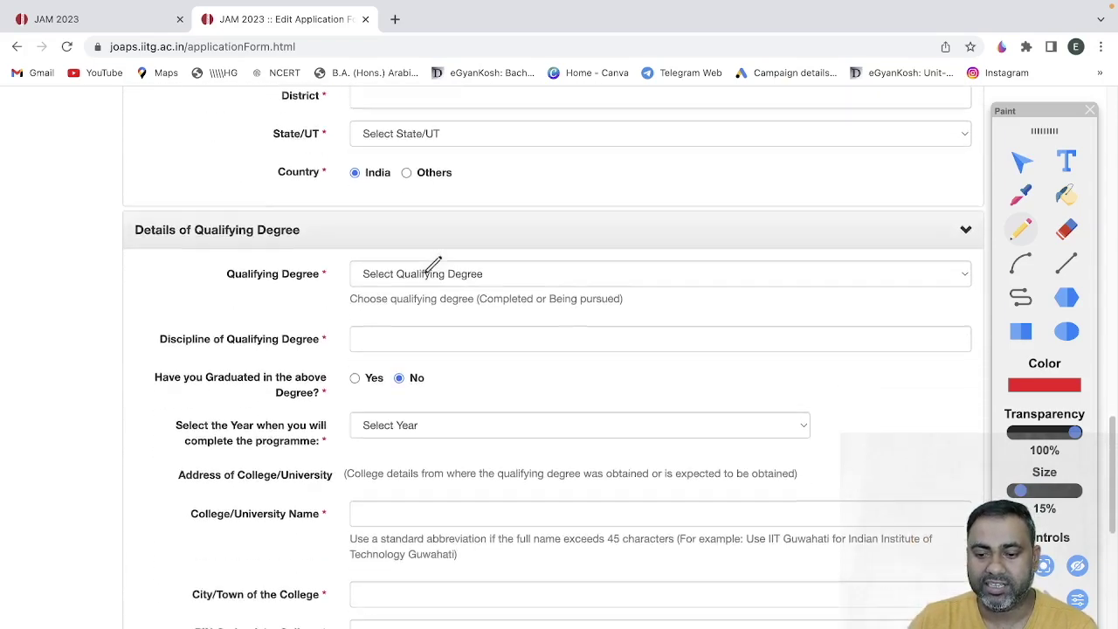
pyautogui.moveTo(147, 196); pyautogui.dragTo(288, 201)
pyautogui.moveTo(174, 200); pyautogui.dragTo(274, 202)
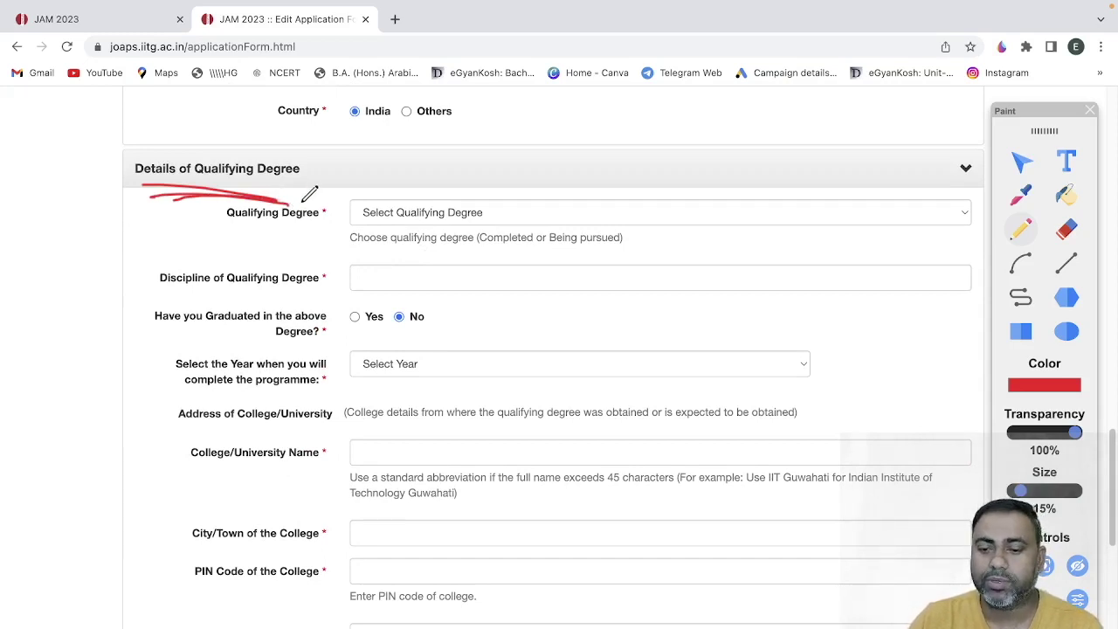
pyautogui.moveTo(280, 183)
pyautogui.mouseDown()
pyautogui.moveTo(253, 185)
pyautogui.moveTo(297, 199)
pyautogui.mouseUp()
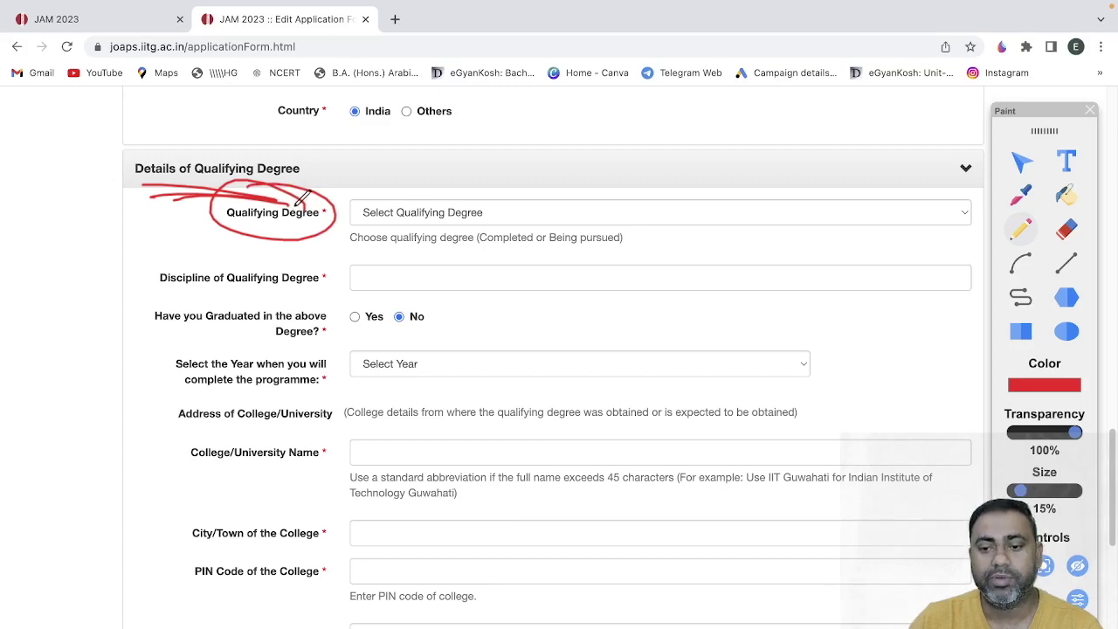
pyautogui.moveTo(322, 273)
pyautogui.mouseDown()
pyautogui.moveTo(227, 293)
pyautogui.moveTo(306, 255)
pyautogui.mouseUp()
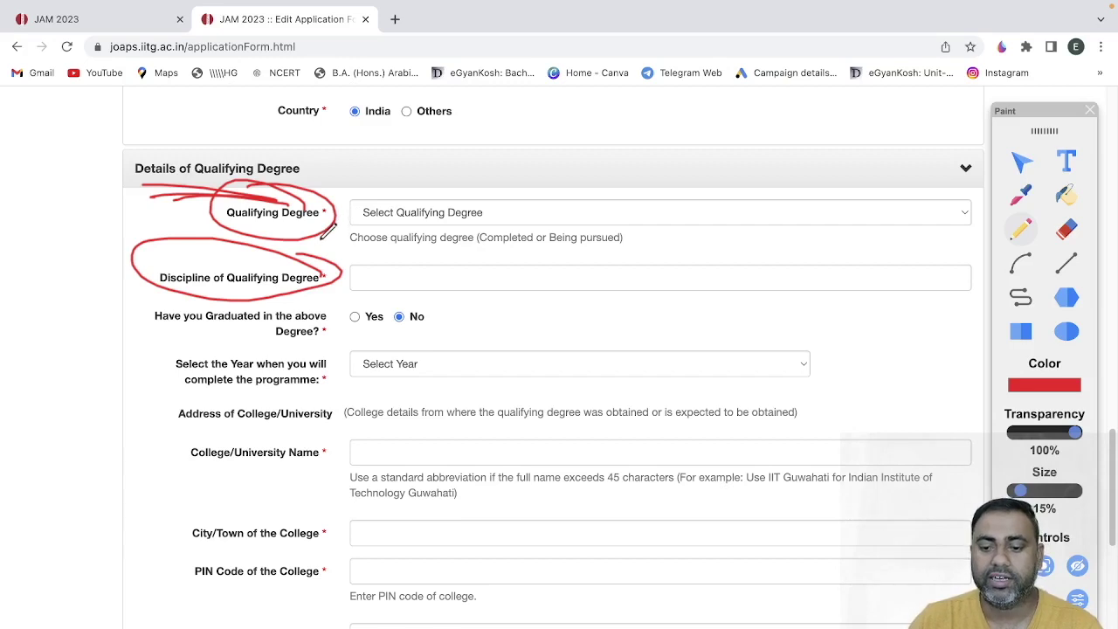
pyautogui.moveTo(151, 319); pyautogui.dragTo(307, 337)
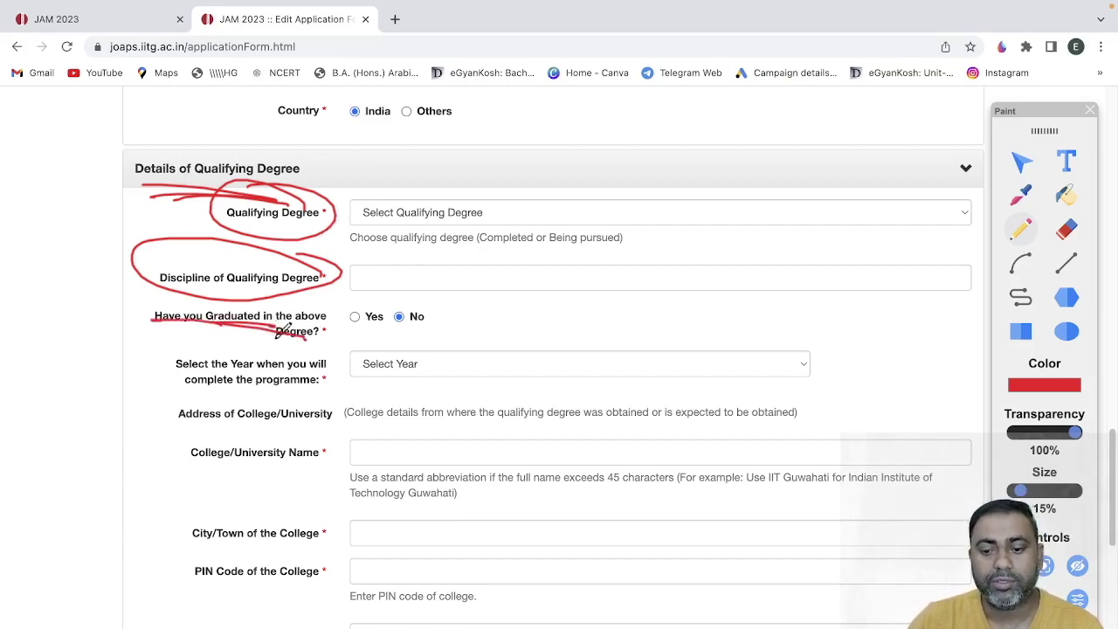
pyautogui.moveTo(267, 347); pyautogui.dragTo(354, 351)
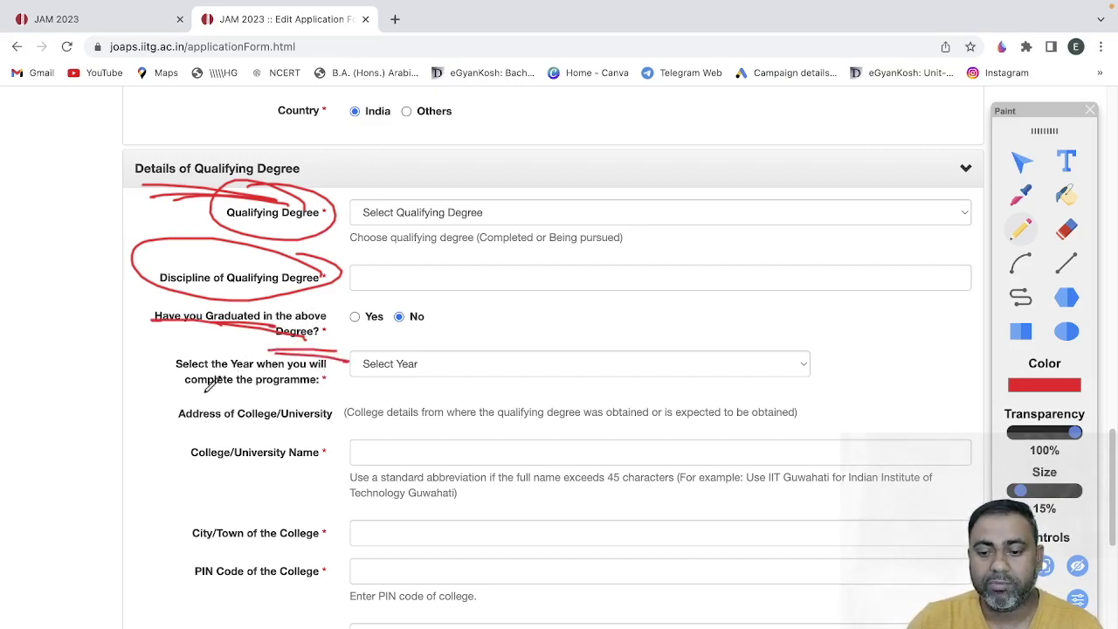
pyautogui.moveTo(186, 391); pyautogui.dragTo(344, 397)
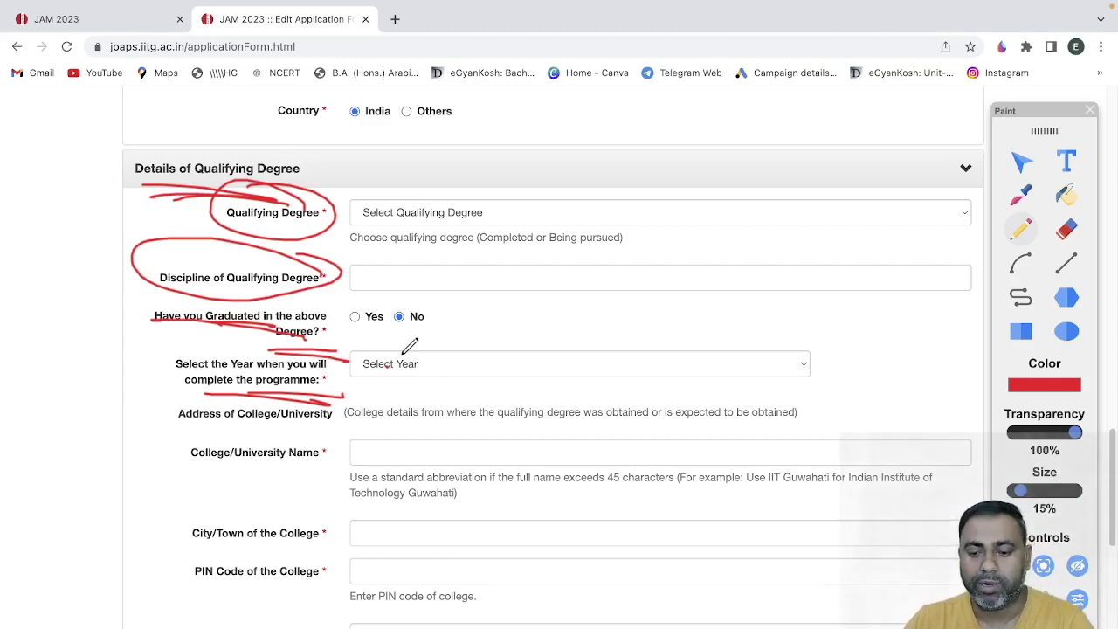
# - Bracket the college address block in red and underline its College/University Name, City/Town and remaining labels
pyautogui.scroll(-1, 405, 350)
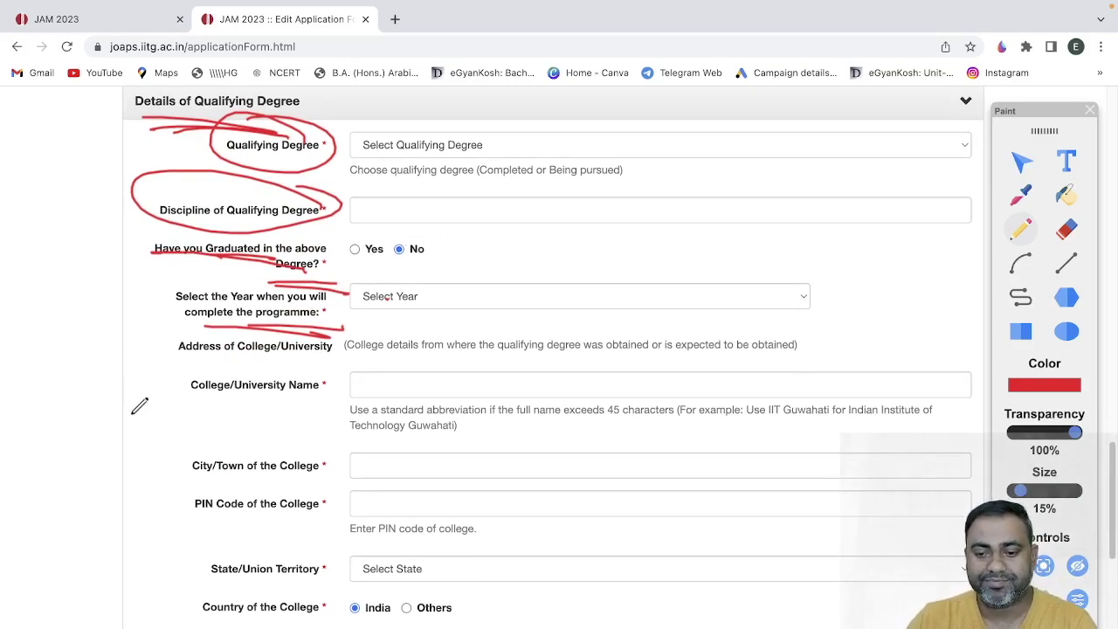
pyautogui.moveTo(174, 319); pyautogui.dragTo(124, 543)
pyautogui.moveTo(217, 332)
pyautogui.mouseDown()
pyautogui.moveTo(179, 399)
pyautogui.moveTo(154, 558)
pyautogui.mouseUp()
pyautogui.moveTo(202, 364); pyautogui.dragTo(181, 563)
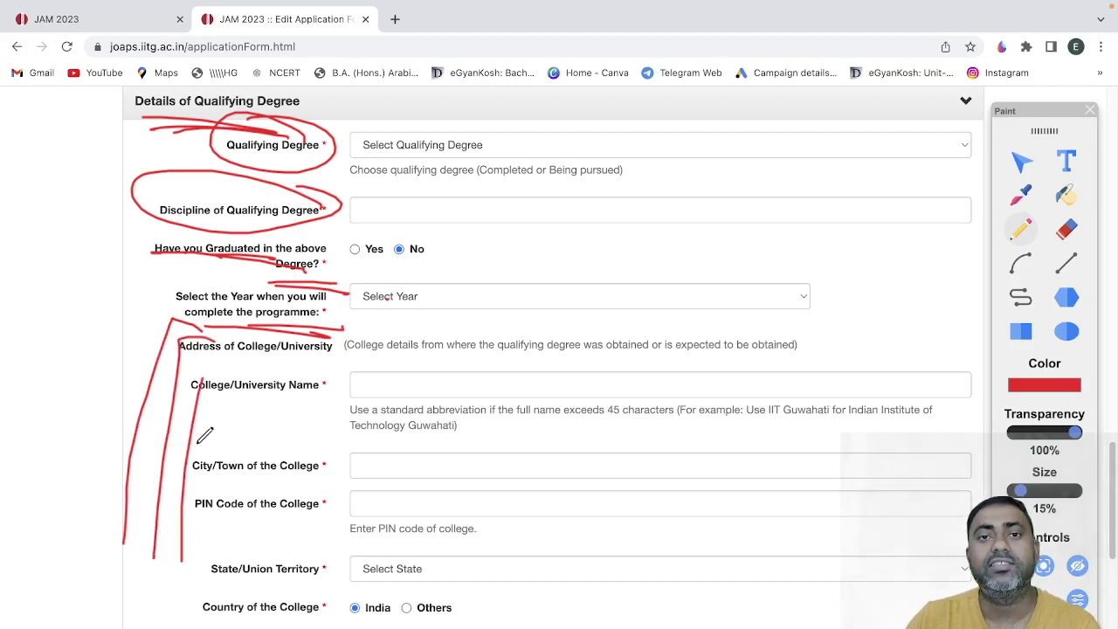
pyautogui.moveTo(202, 400); pyautogui.dragTo(304, 406)
pyautogui.moveTo(284, 477); pyautogui.dragTo(339, 480)
pyautogui.moveTo(273, 528); pyautogui.dragTo(330, 529)
pyautogui.moveTo(281, 580); pyautogui.dragTo(334, 581)
pyautogui.scroll(-3, 327, 559)
# - Circle Upload Photograph and underline its size requirements, then erase all the red annotations
pyautogui.scroll(-3, 329, 555)
pyautogui.moveTo(253, 211)
pyautogui.mouseDown()
pyautogui.moveTo(202, 190)
pyautogui.moveTo(253, 255)
pyautogui.moveTo(186, 211)
pyautogui.mouseUp()
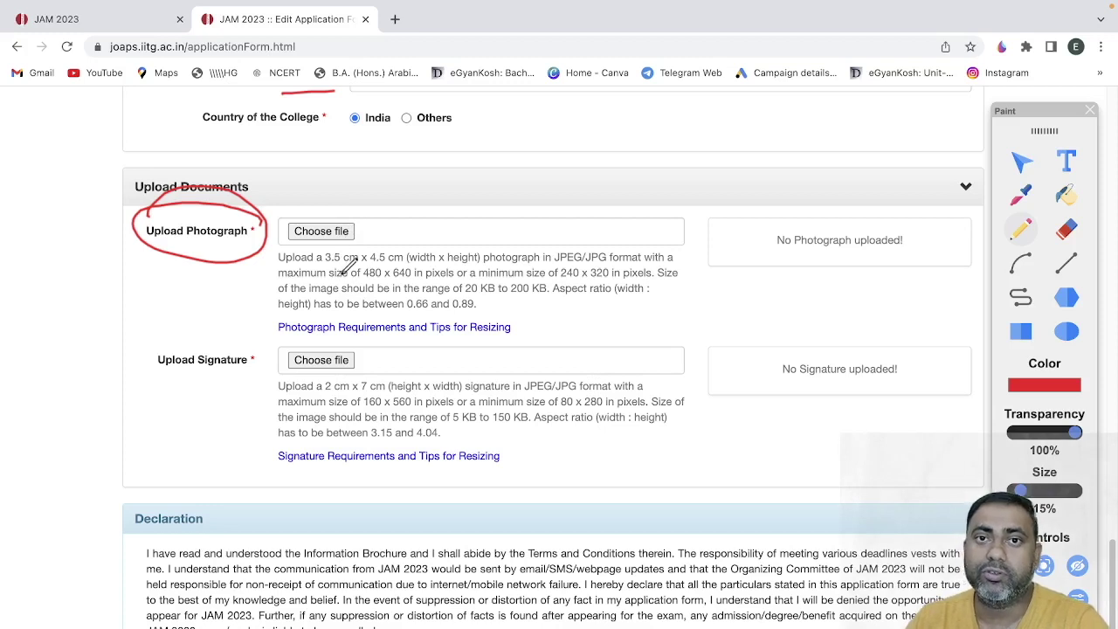
pyautogui.moveTo(346, 259); pyautogui.dragTo(485, 290)
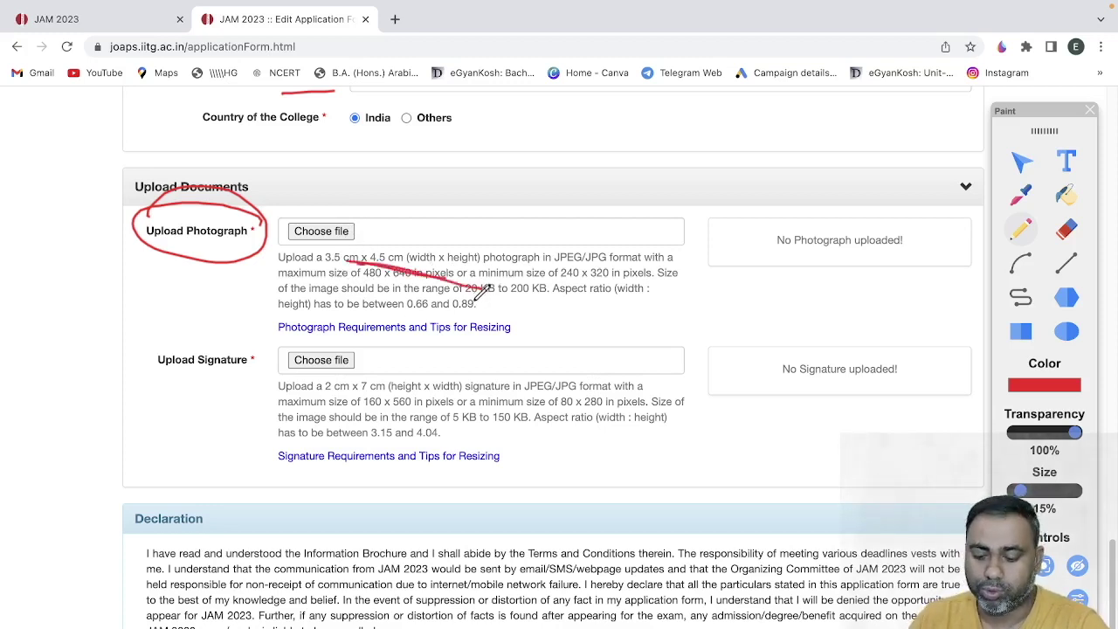
pyautogui.click(1011, 566)
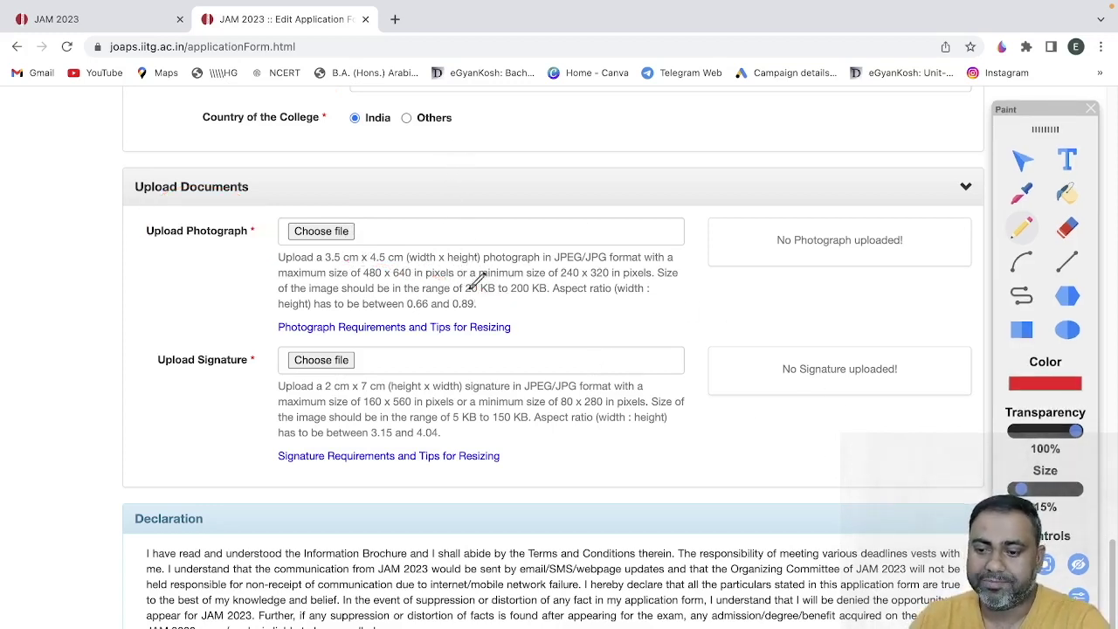
# - Underline the photo's 20 KB to 200 KB limit and circle the signature's 5 KB to 150 KB limit
pyautogui.moveTo(491, 298); pyautogui.dragTo(550, 301)
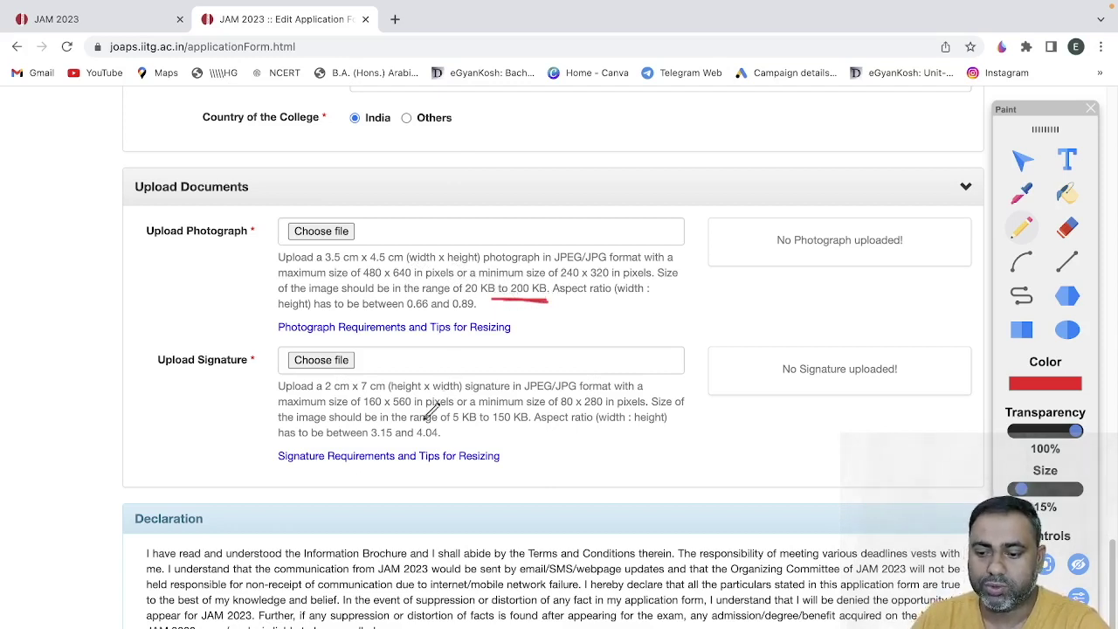
pyautogui.moveTo(535, 393); pyautogui.dragTo(542, 398)
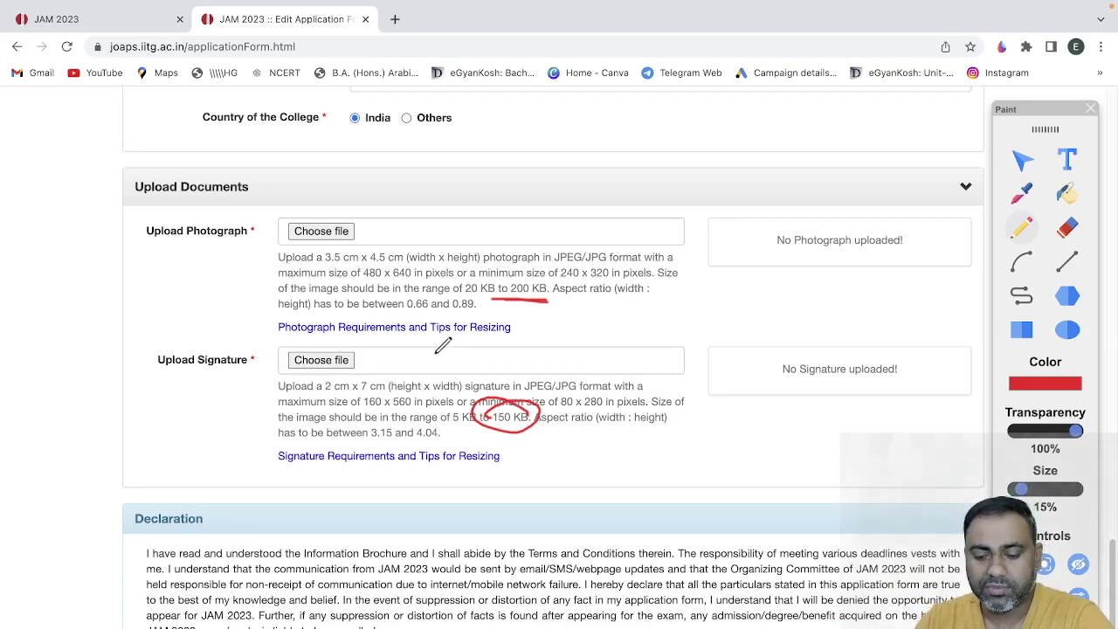
pyautogui.scroll(-3, 443, 346)
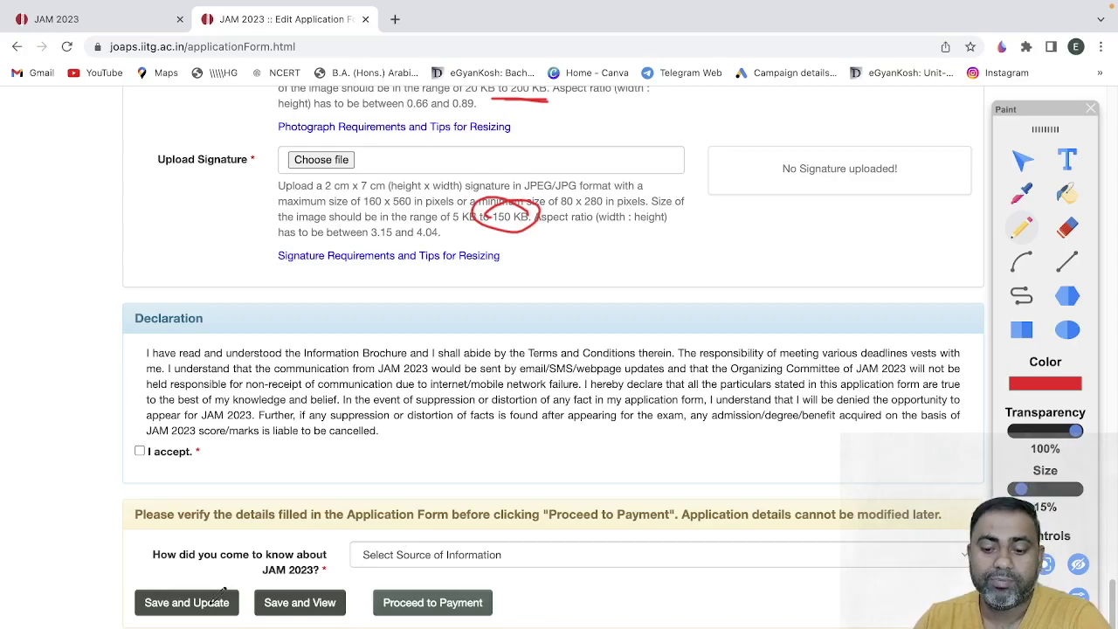
pyautogui.scroll(10, 320, 504)
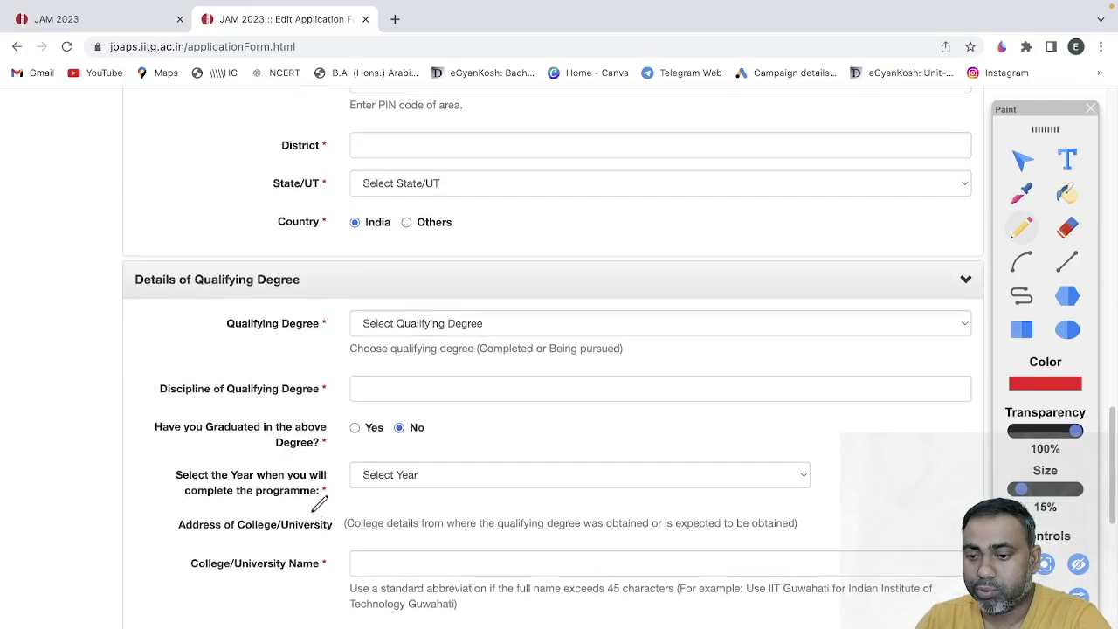
pyautogui.scroll(12, 320, 504)
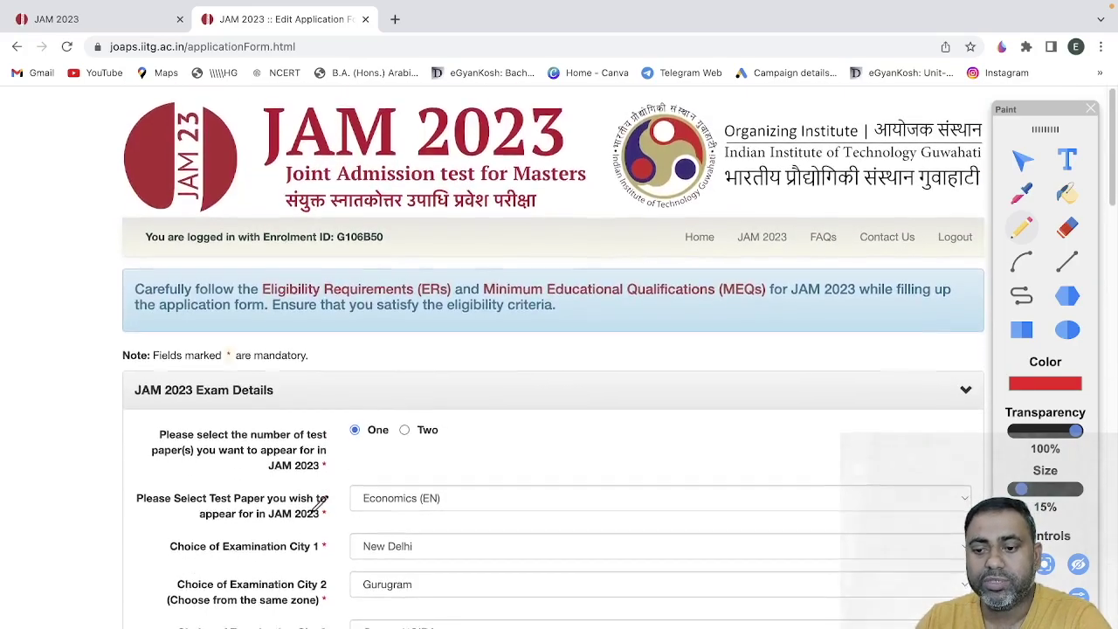
pyautogui.scroll(-12, 320, 504)
pyautogui.scroll(-10, 319, 504)
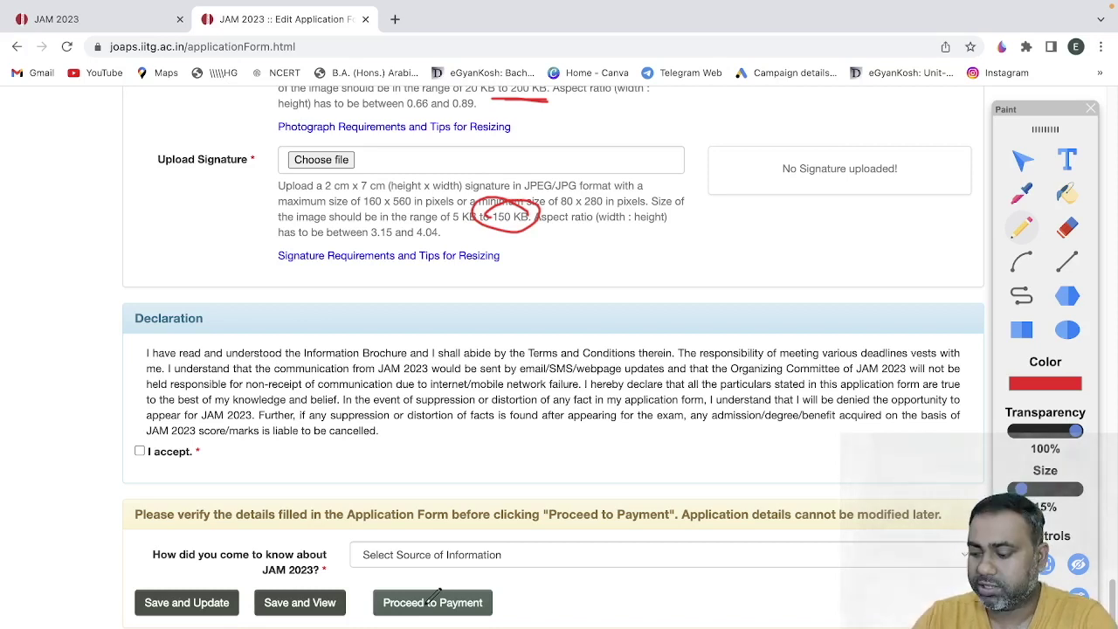
# - Handwrite a mobile number with a plus sign and bracket by the declaration, then underline the payment warning
pyautogui.moveTo(464, 472)
pyautogui.mouseDown()
pyautogui.moveTo(474, 456)
pyautogui.moveTo(516, 449)
pyautogui.moveTo(626, 456)
pyautogui.moveTo(693, 439)
pyautogui.moveTo(739, 458)
pyautogui.moveTo(790, 434)
pyautogui.moveTo(748, 526)
pyautogui.mouseUp()
pyautogui.moveTo(463, 441); pyautogui.dragTo(450, 506)
pyautogui.moveTo(353, 450)
pyautogui.mouseDown()
pyautogui.moveTo(428, 463)
pyautogui.moveTo(428, 479)
pyautogui.mouseUp()
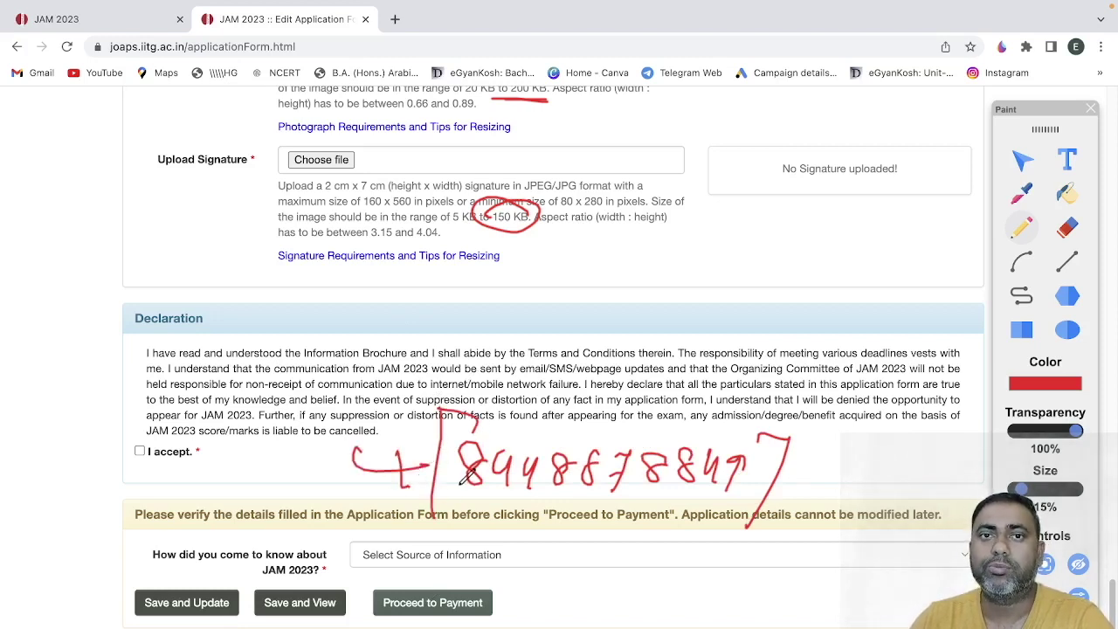
pyautogui.moveTo(388, 535); pyautogui.dragTo(512, 536)
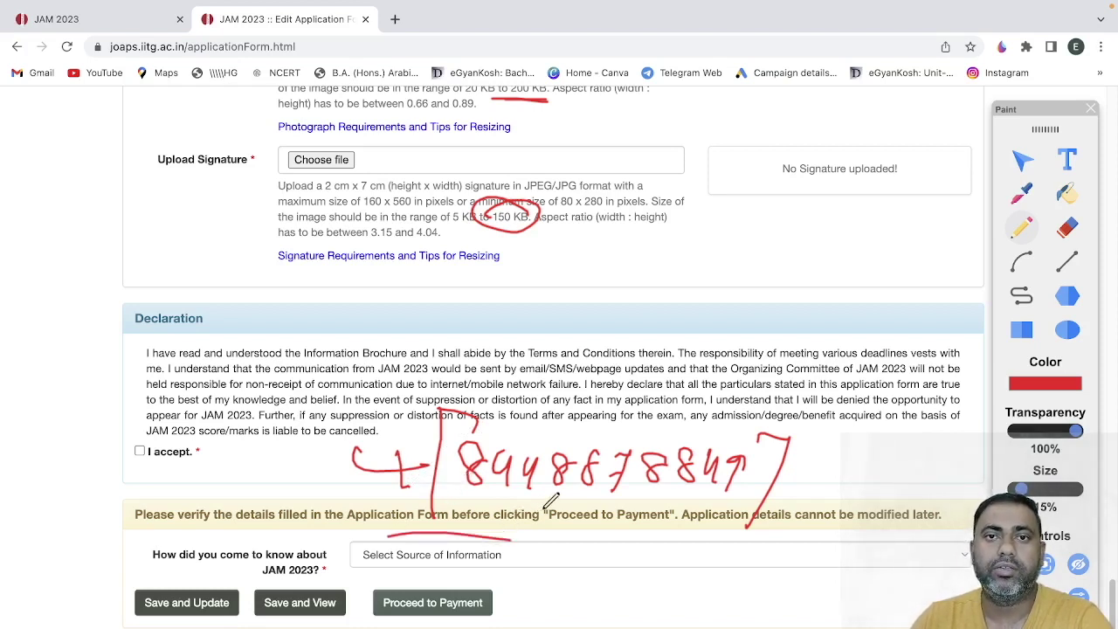